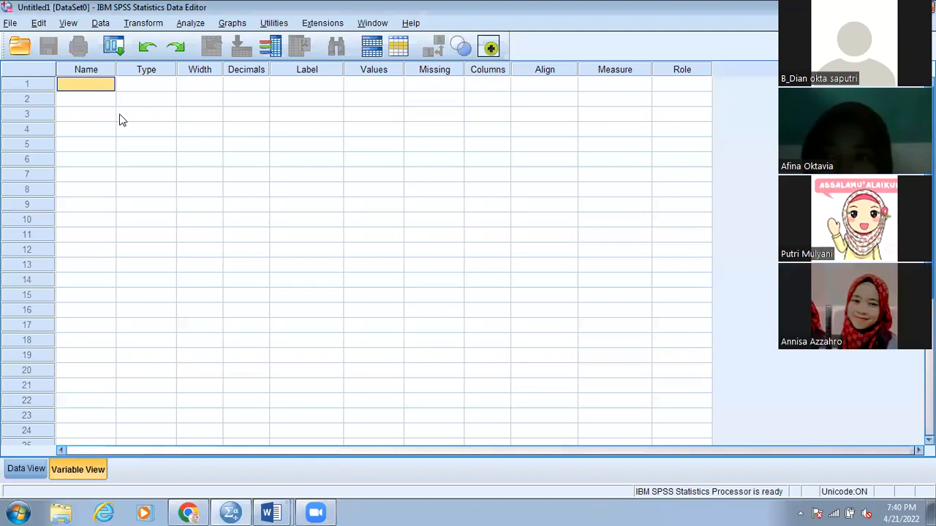
Try to paste the copied table values into the first variable's name cell.
key("ctrl+v")
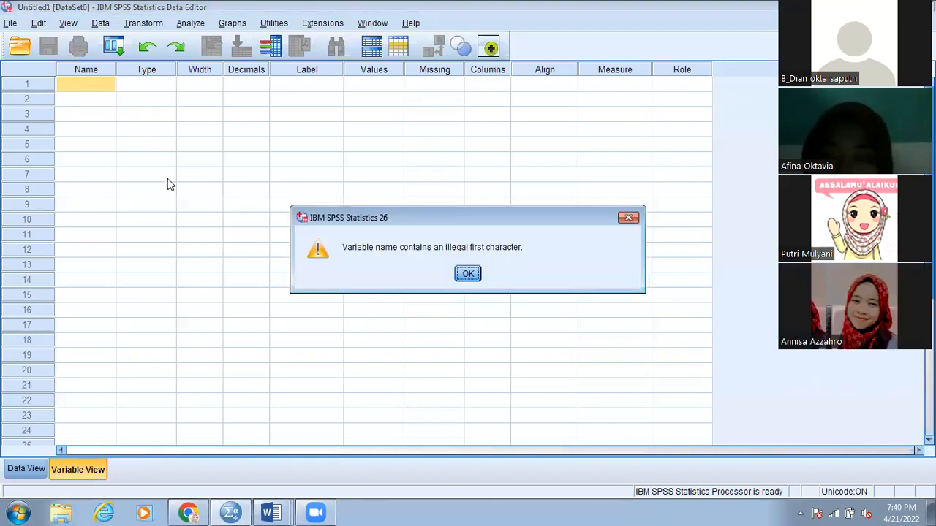
left_click(630, 218)
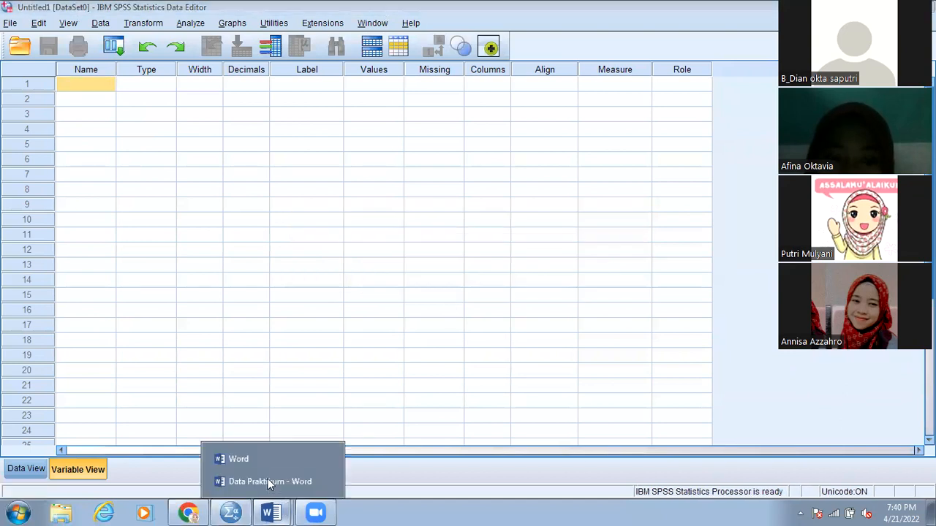
Switch to Data Praktikum in Word and select the Optimisme and Semangat hidup values for subjects 1 to 25 in Tabel.8, then return to SPSS Statistics.
left_click(272, 512)
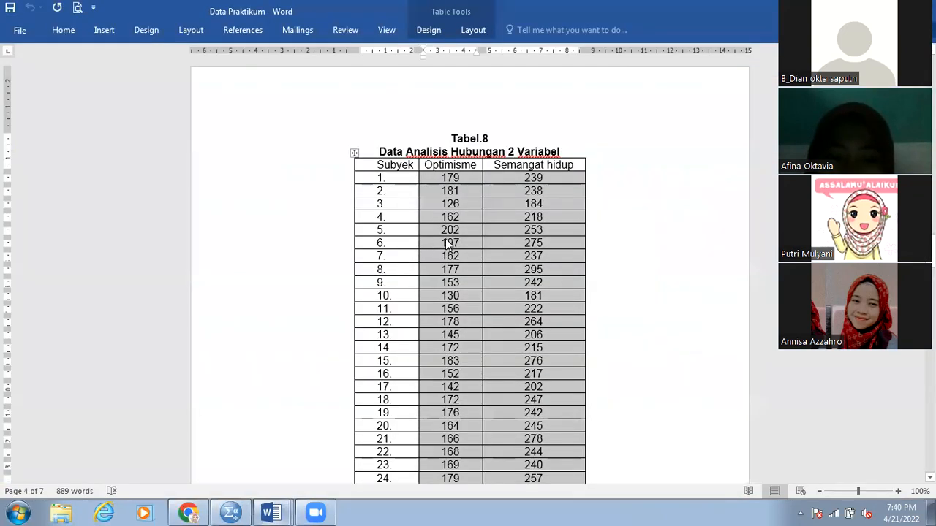
left_click(449, 244)
left_click_drag(441, 178, 555, 408)
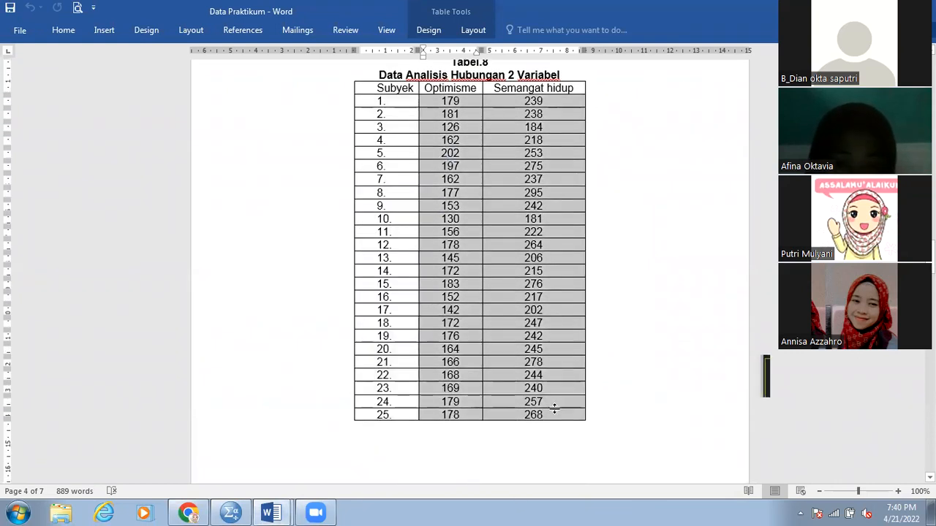
left_click(282, 508)
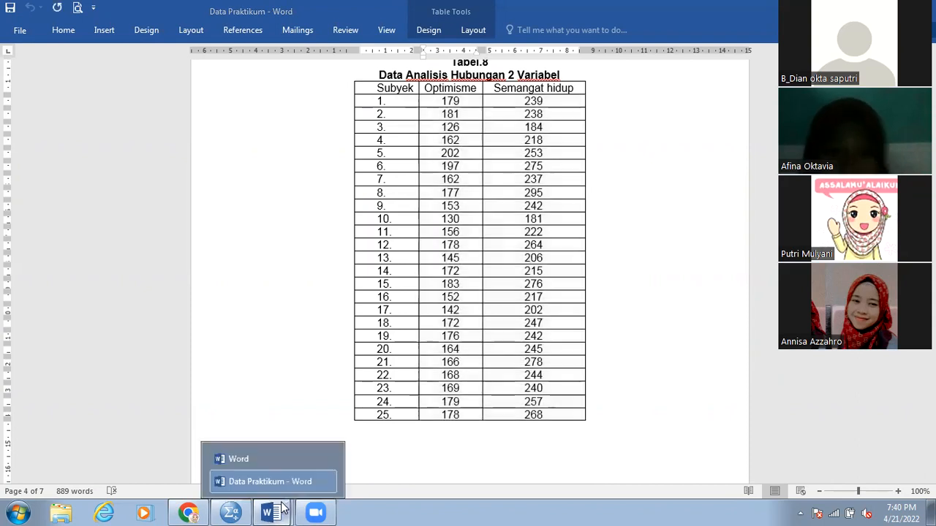
left_click(235, 459)
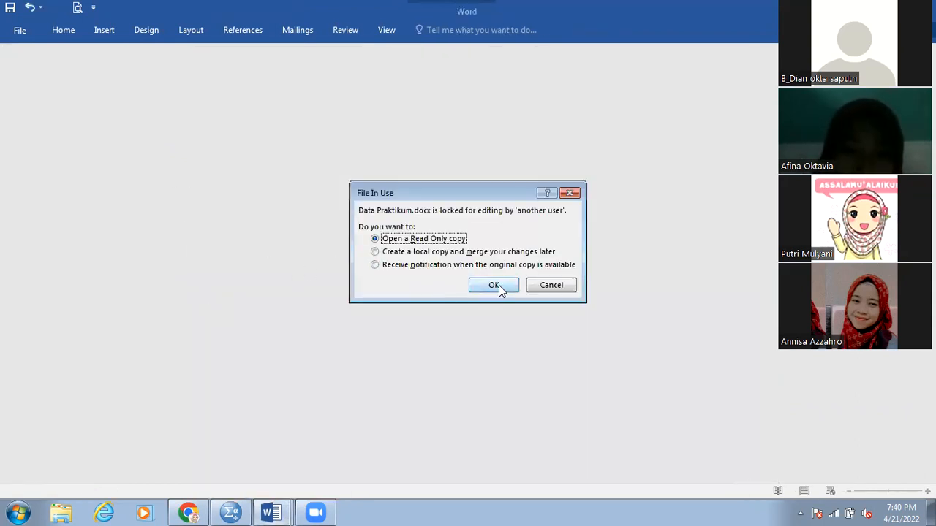
left_click(237, 511)
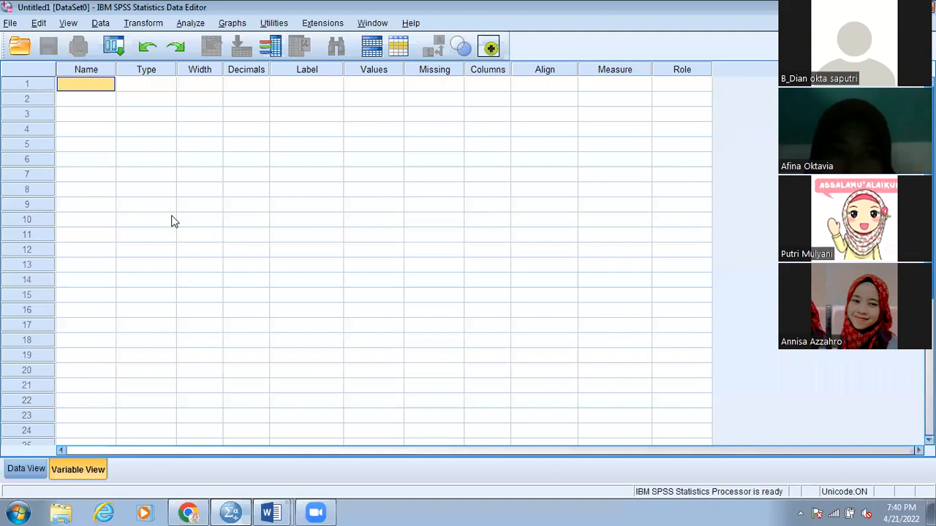
Try again to paste the Optimisme and Semangat hidup values into the first variable's name cell.
right_click(108, 86)
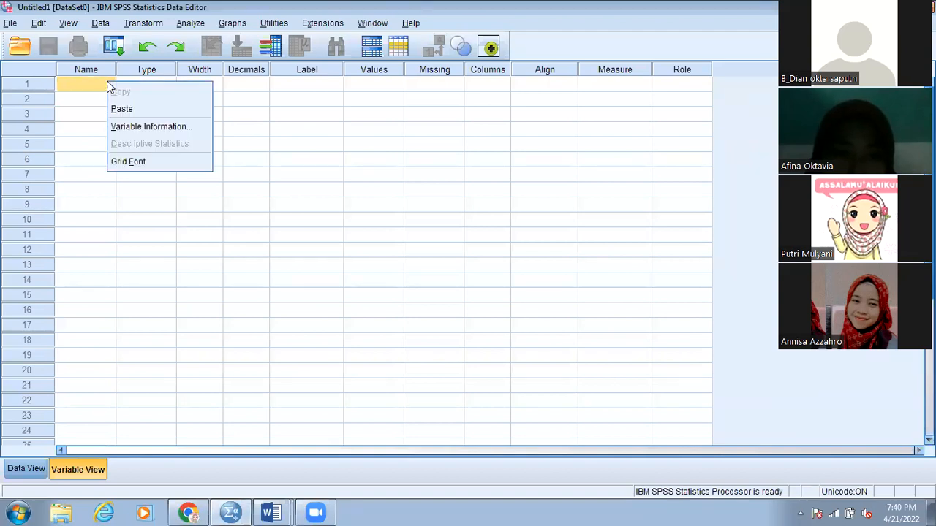
left_click(118, 109)
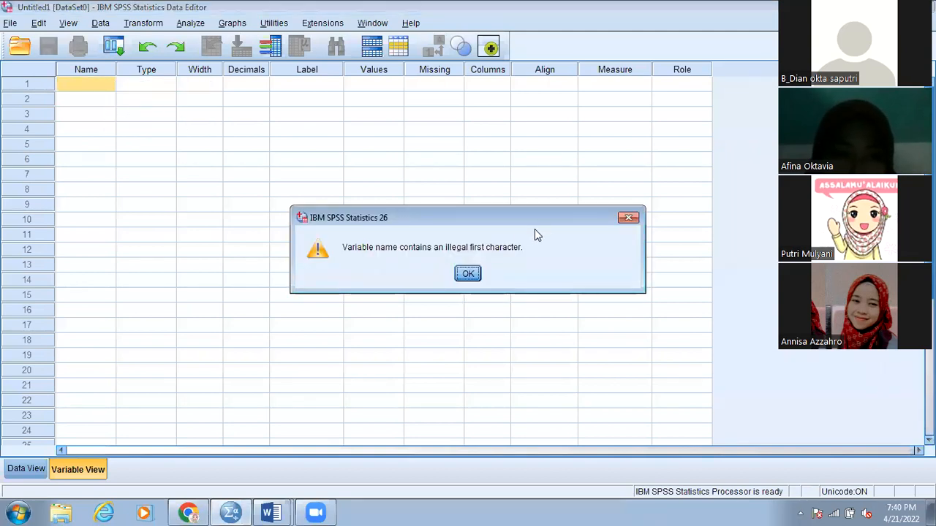
left_click(633, 216)
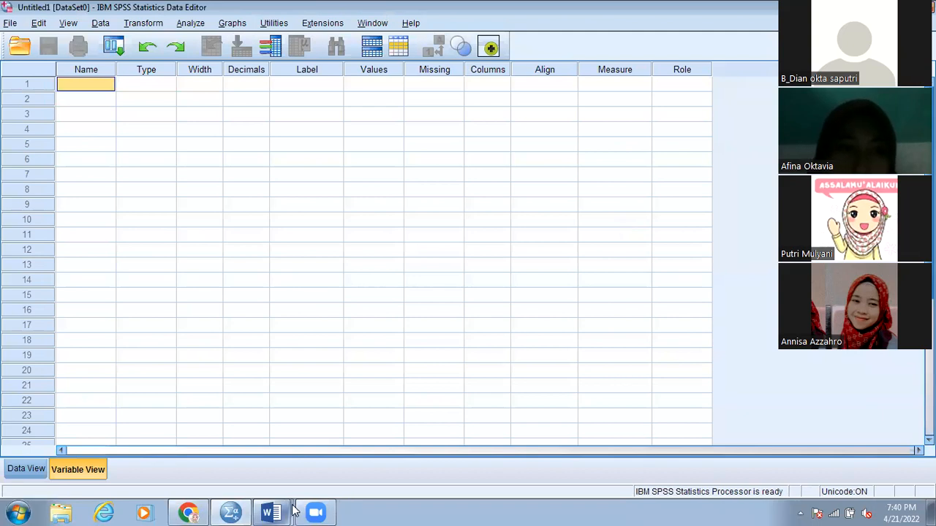
Switch to Data Praktikum in Word, clear the selection in the Tabel.8 table, and return to SPSS Statistics.
mouse_move(293, 511)
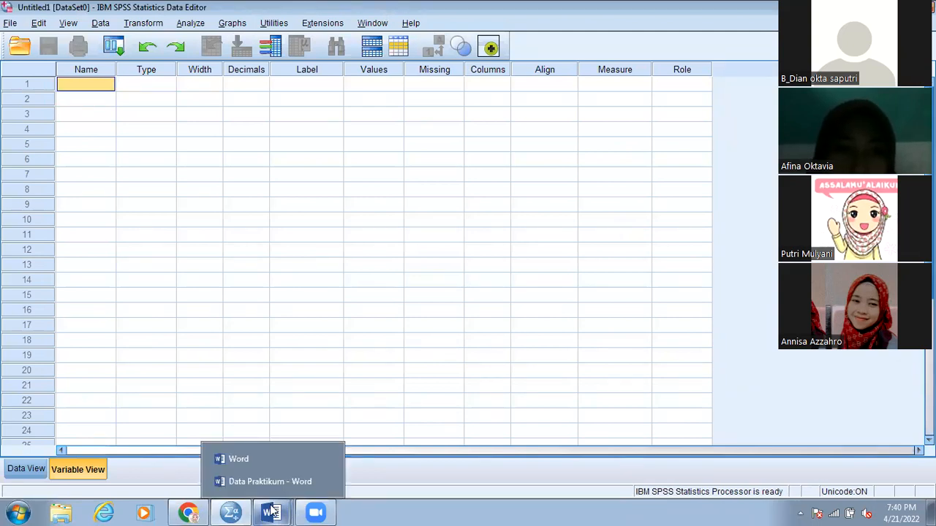
left_click(271, 481)
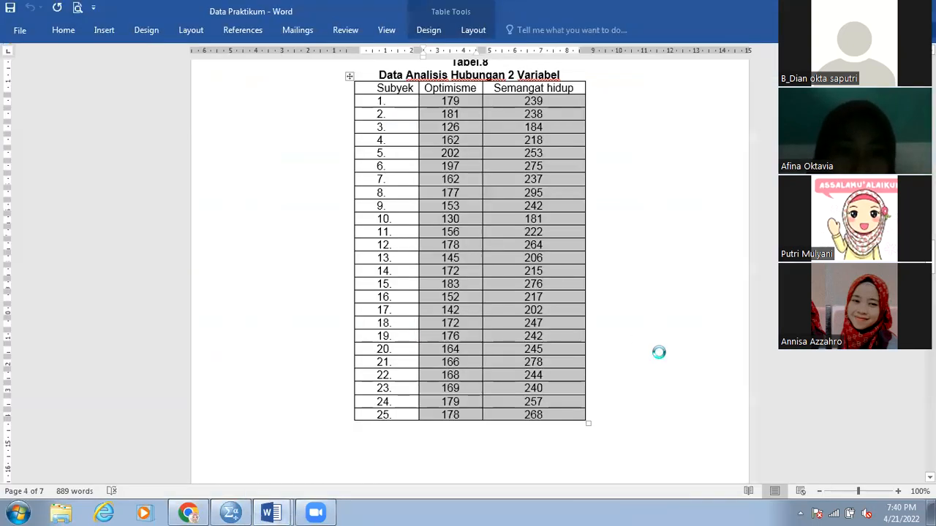
left_click(649, 352)
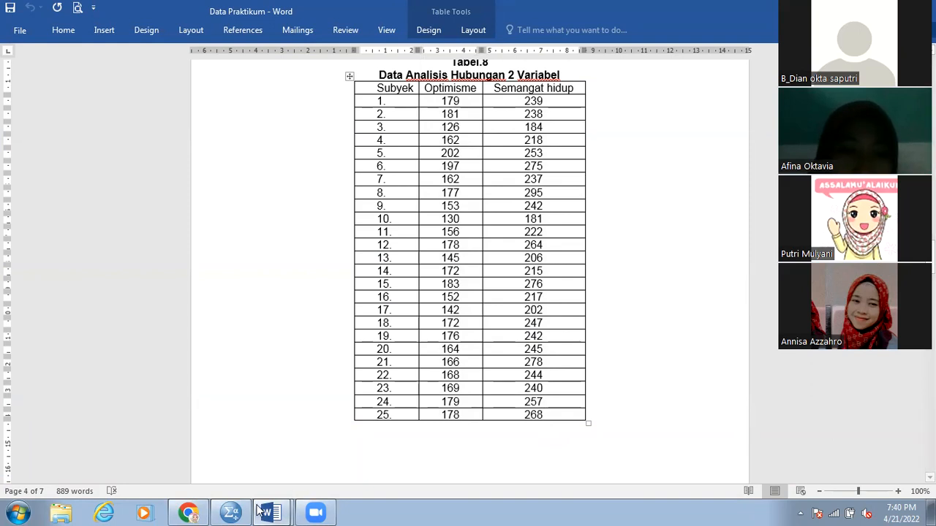
left_click(230, 512)
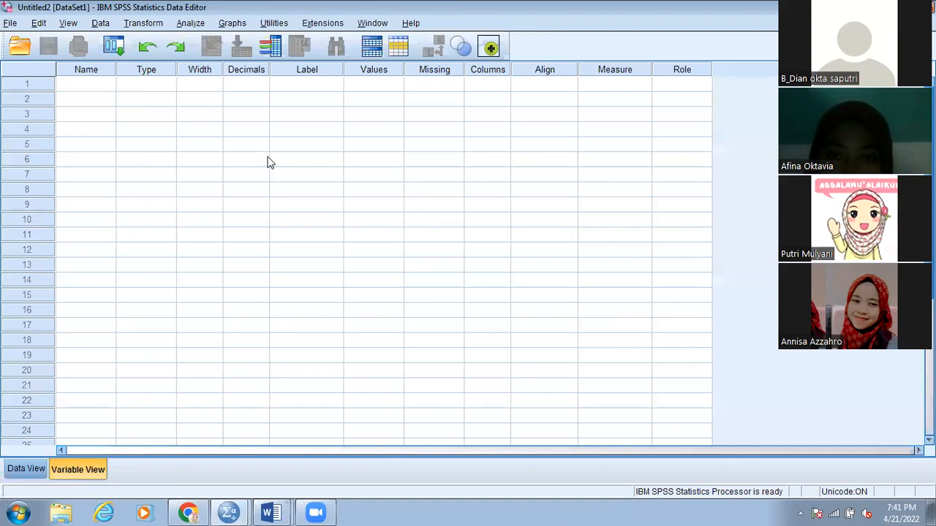
Try to paste the table values into the first variable's name cell of a new empty dataset.
left_click(93, 117)
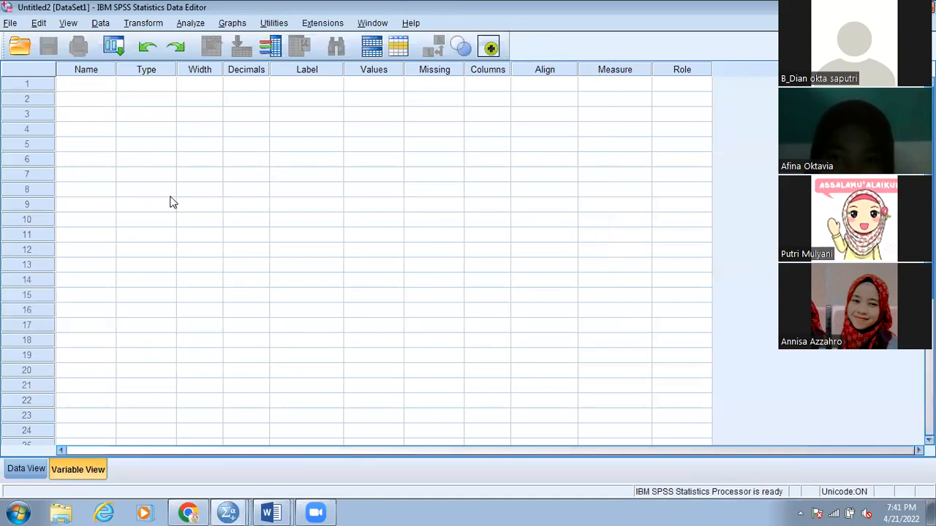
left_click(95, 93)
right_click(95, 93)
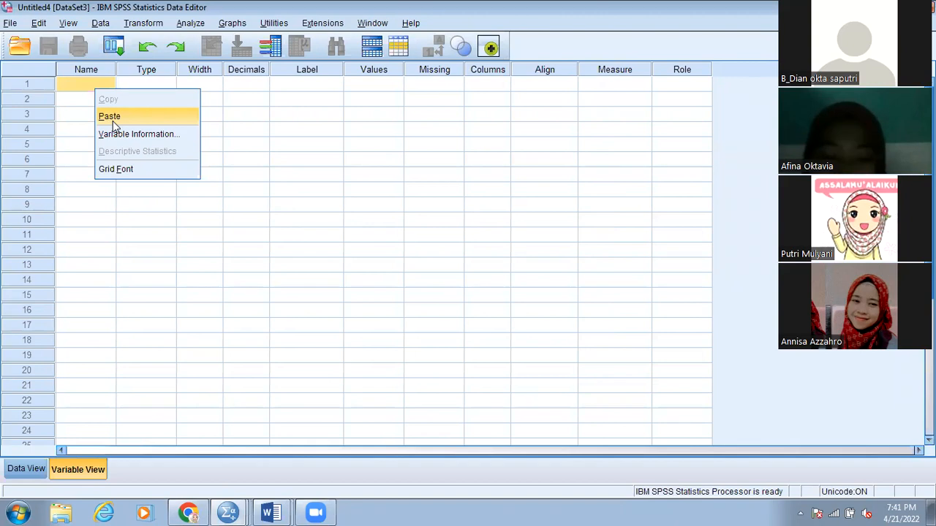
left_click(112, 119)
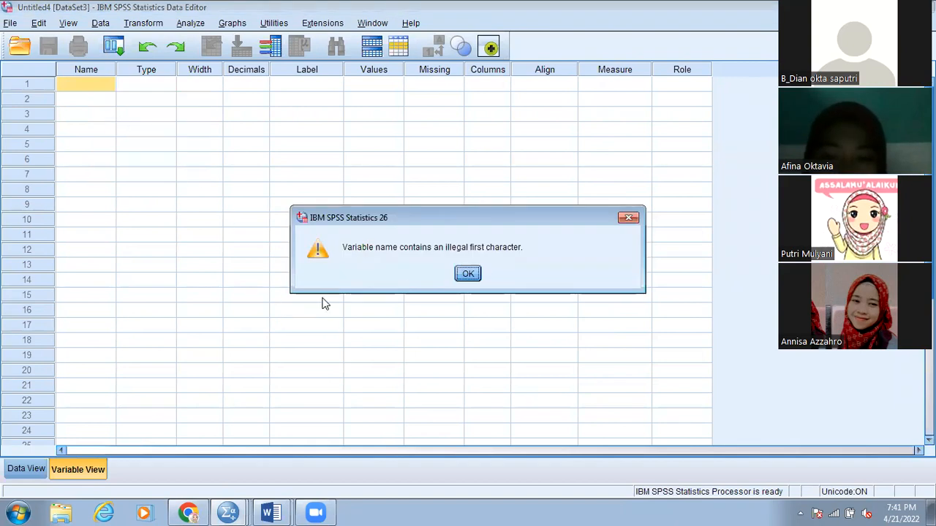
left_click(467, 275)
left_click(179, 217)
left_click(86, 107)
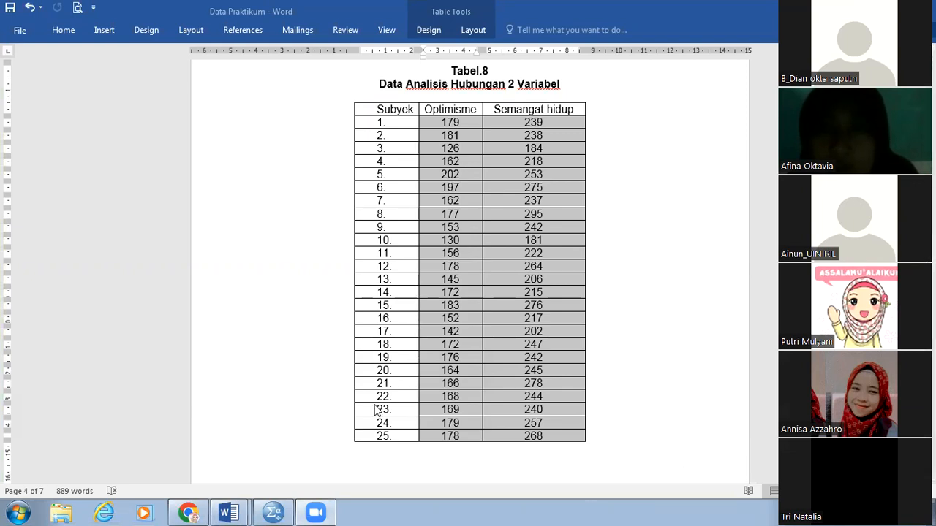
Switch to SPSS Statistics and check the first cases of the two data columns against the Word table.
left_click(282, 510)
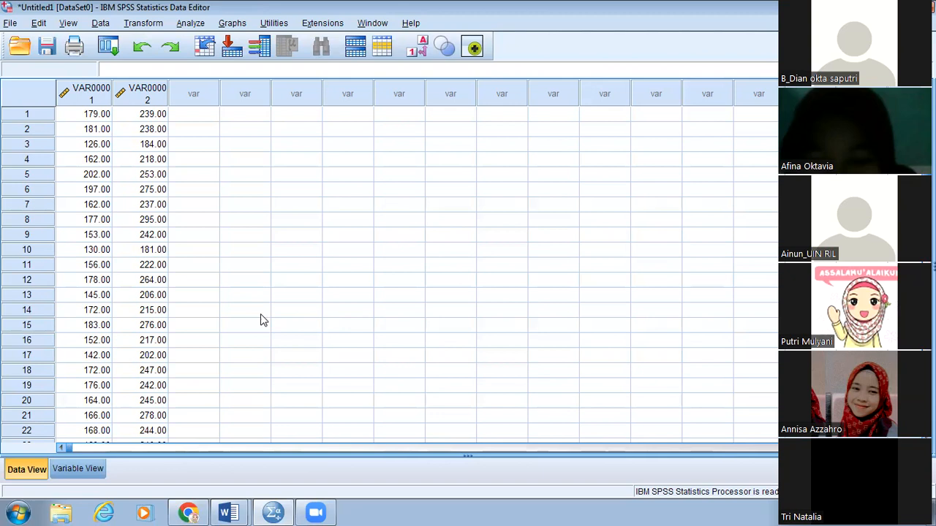
left_click(117, 194)
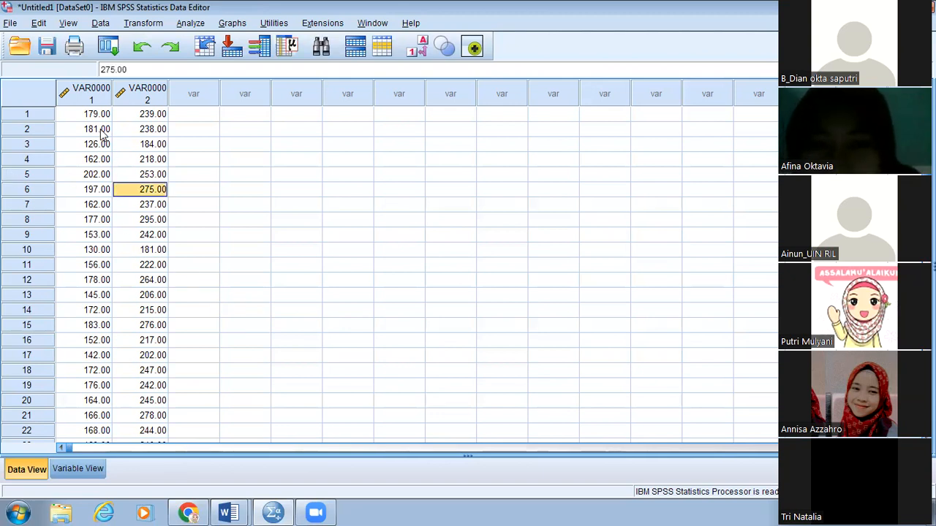
left_click(102, 130)
left_click(101, 116)
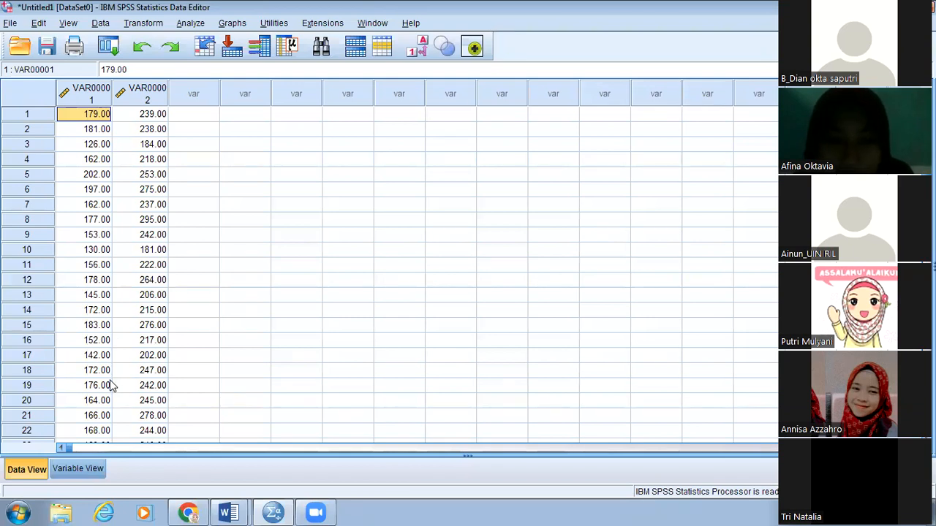
Rename the first variable as Optimisme in its variable definition.
left_click(84, 468)
left_click(106, 86)
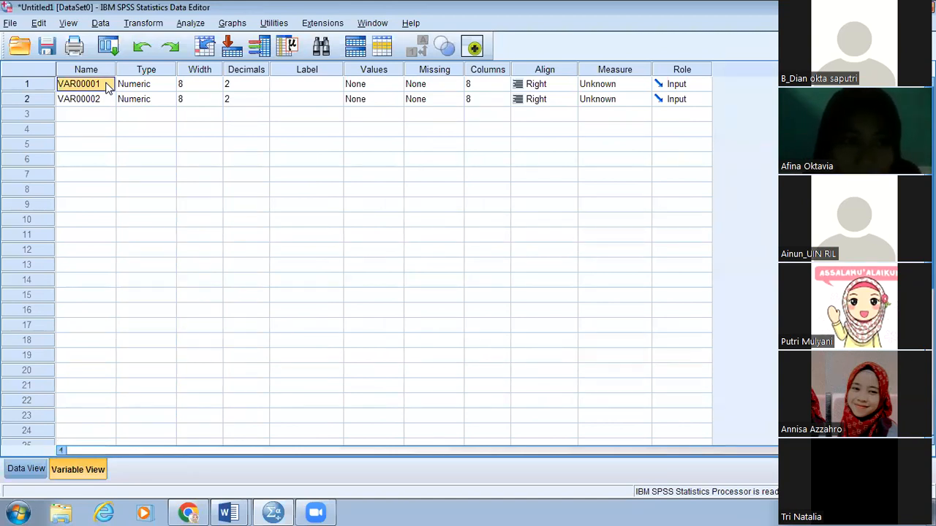
type("Op")
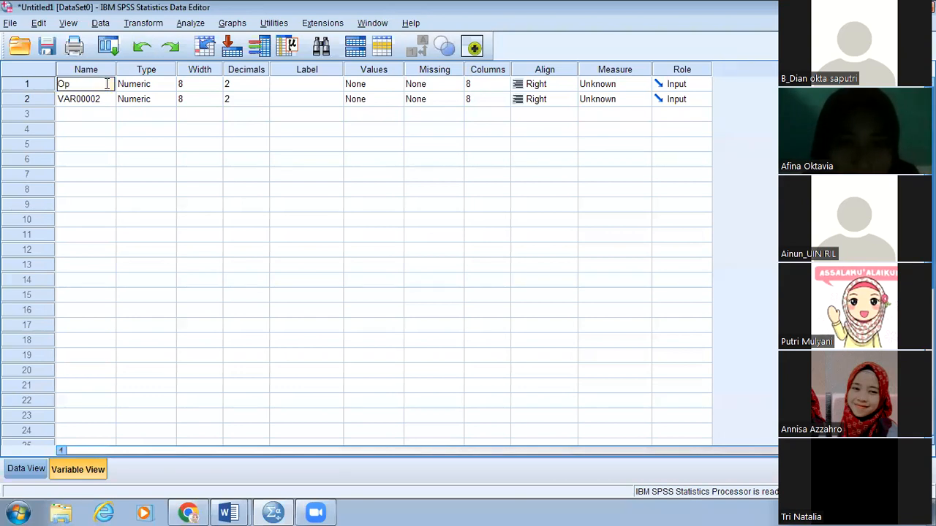
type("timisme")
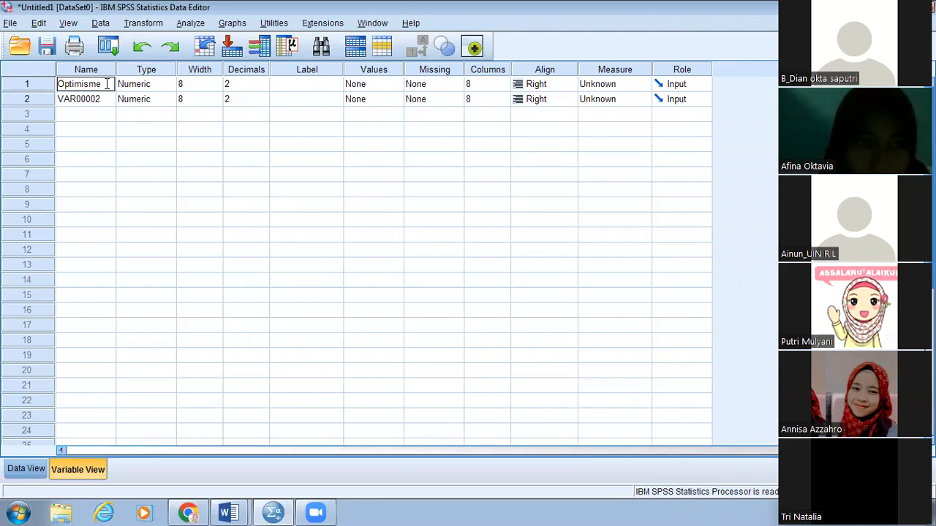
Rename the second variable as Semangat_Hidup.
left_click(101, 101)
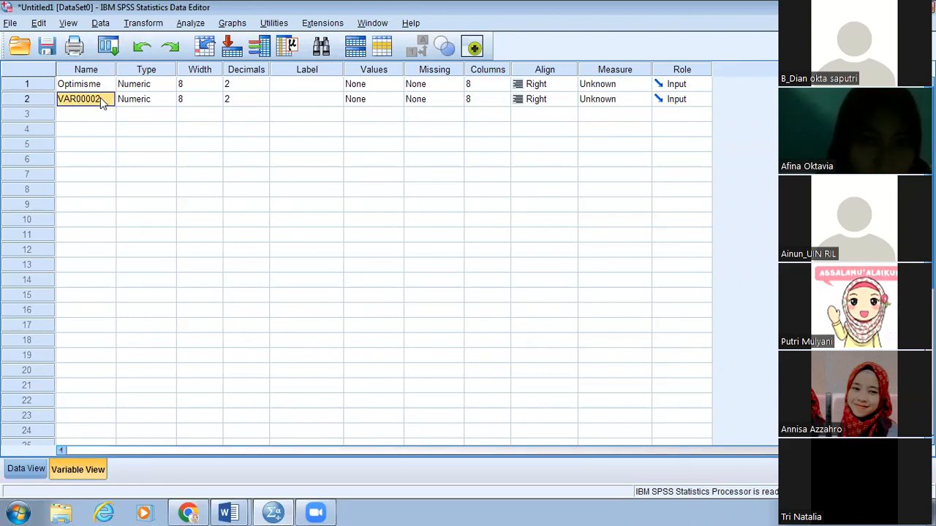
type("Sema")
type("ngat")
type("_Hidup")
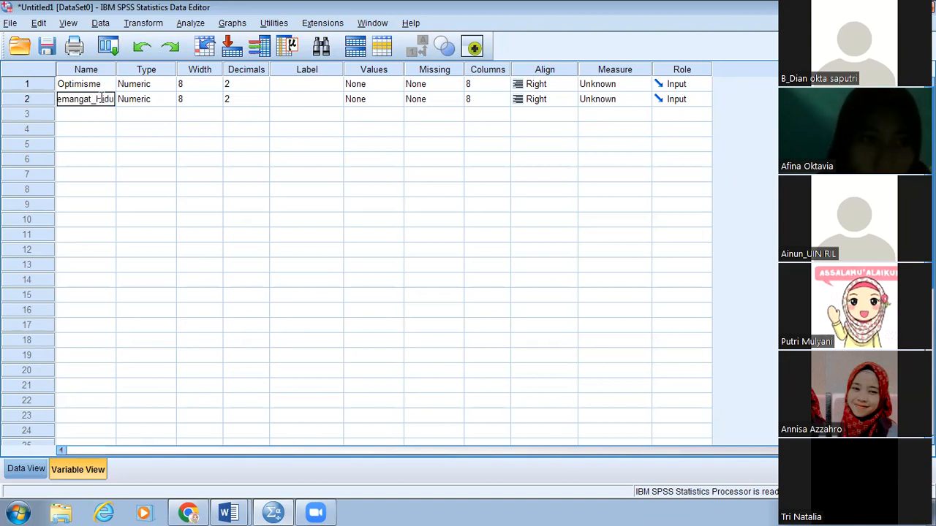
Set the decimals of both the Optimisme and Semangat_Hidup variables to 0.
left_click(256, 84)
left_click(263, 88)
left_click(263, 87)
left_click(262, 102)
left_click(262, 102)
left_click(263, 102)
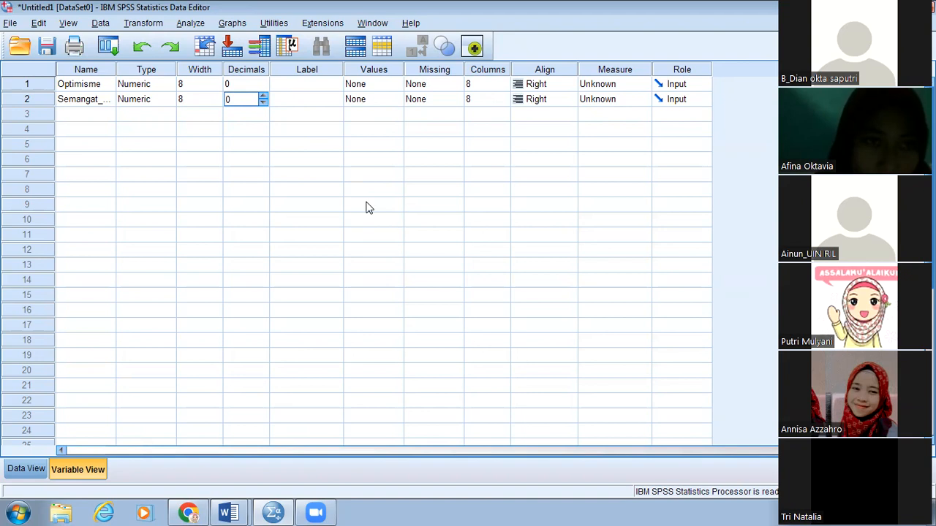
Display the data values of the two renamed variables.
left_click(33, 472)
left_click(53, 470)
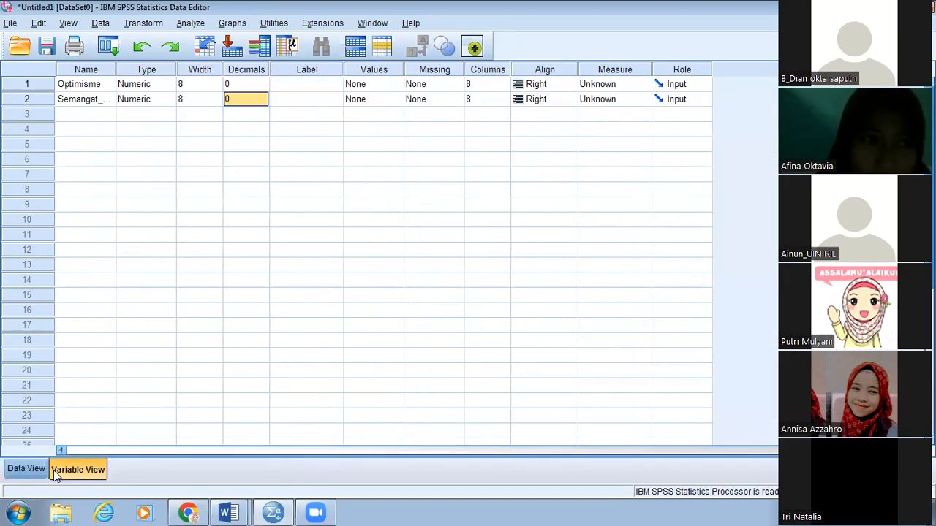
left_click(29, 470)
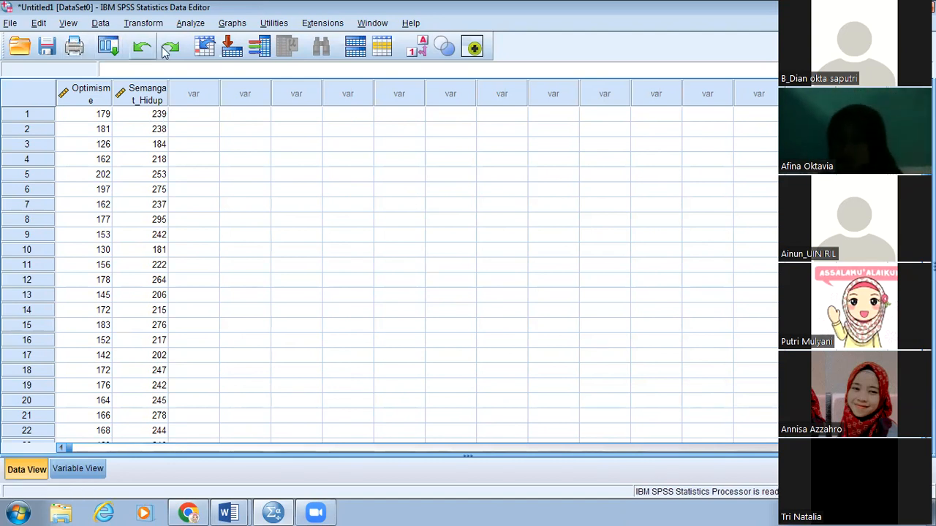
left_click(187, 25)
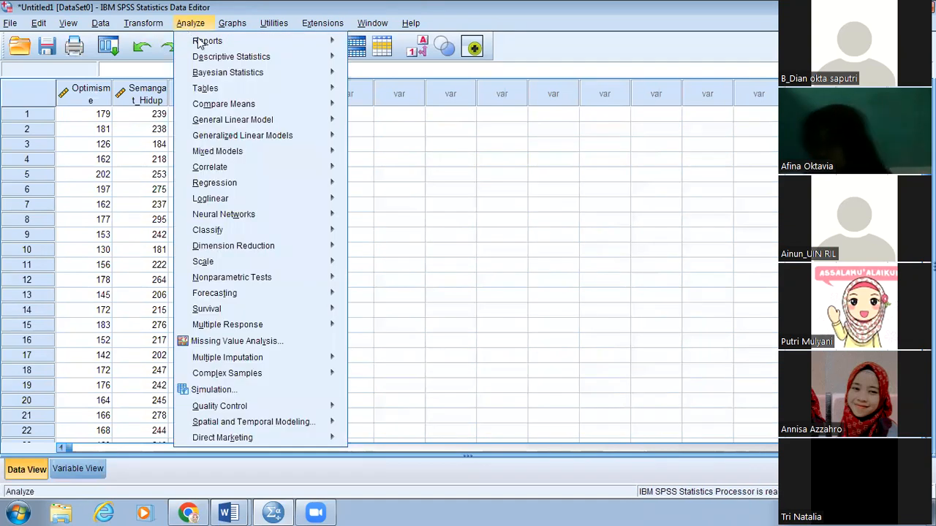
mouse_move(253, 89)
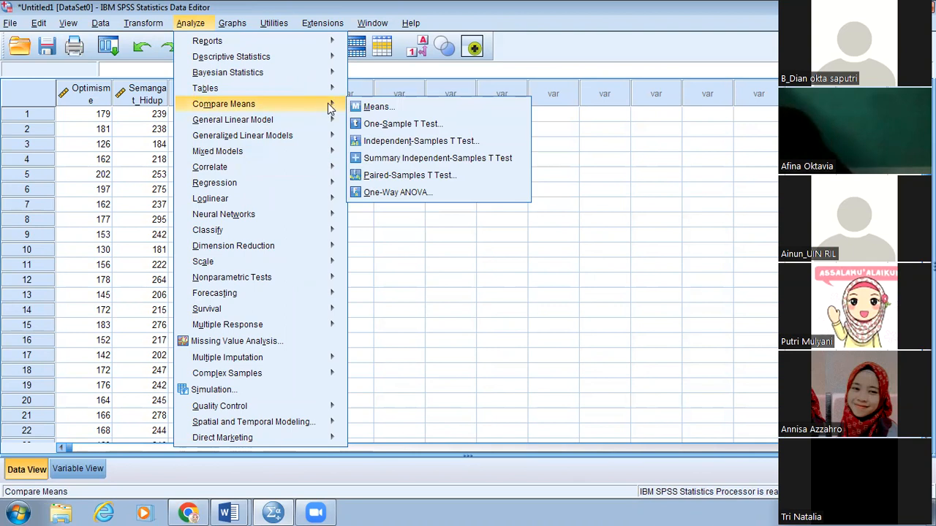
left_click(373, 107)
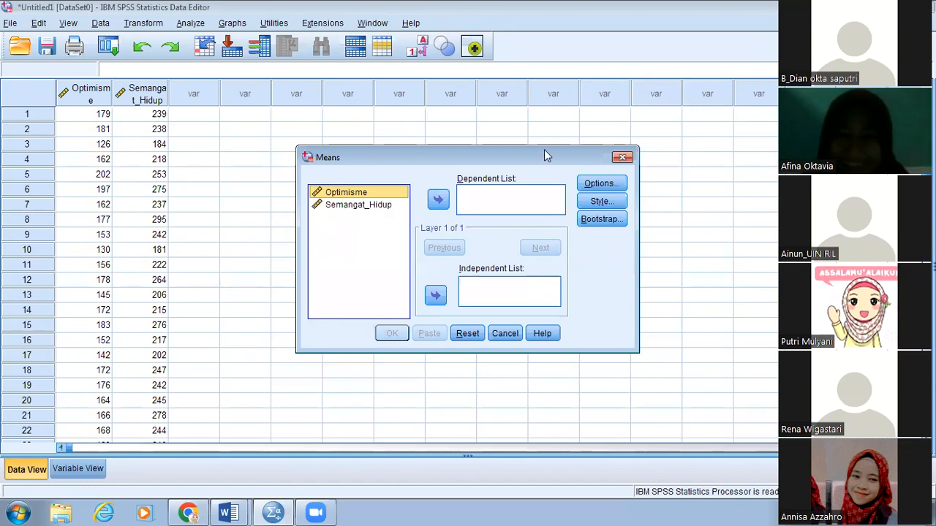
left_click(622, 157)
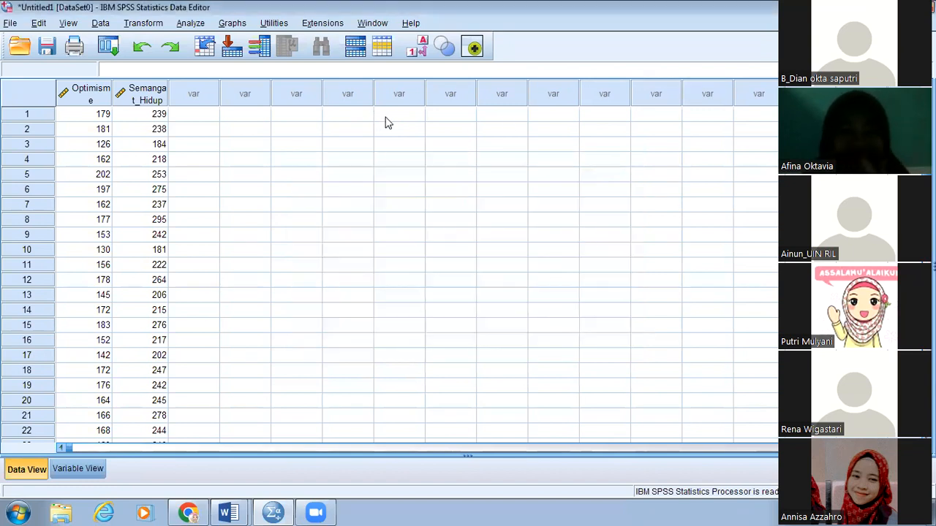
Set up a Means comparison with Optimisme as the independent variable and Semangat_Hidup as the dependent variable.
left_click(190, 23)
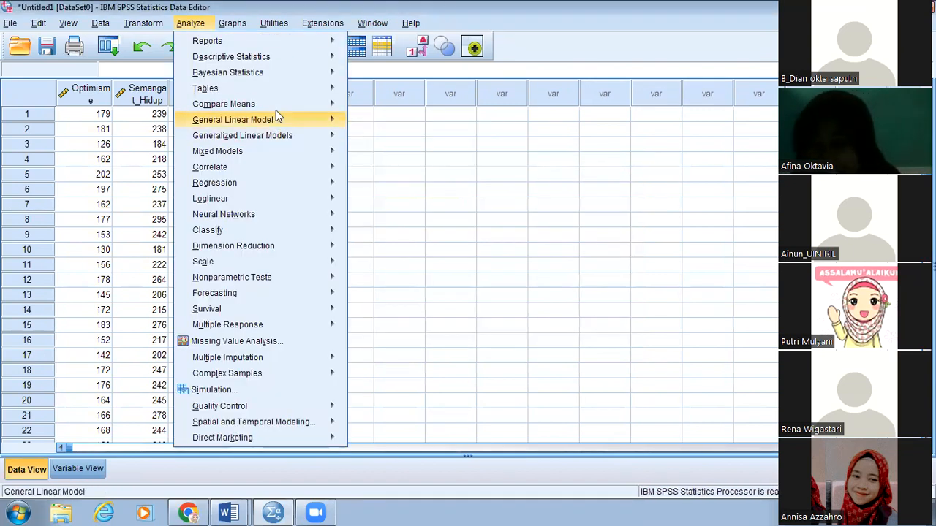
mouse_move(315, 102)
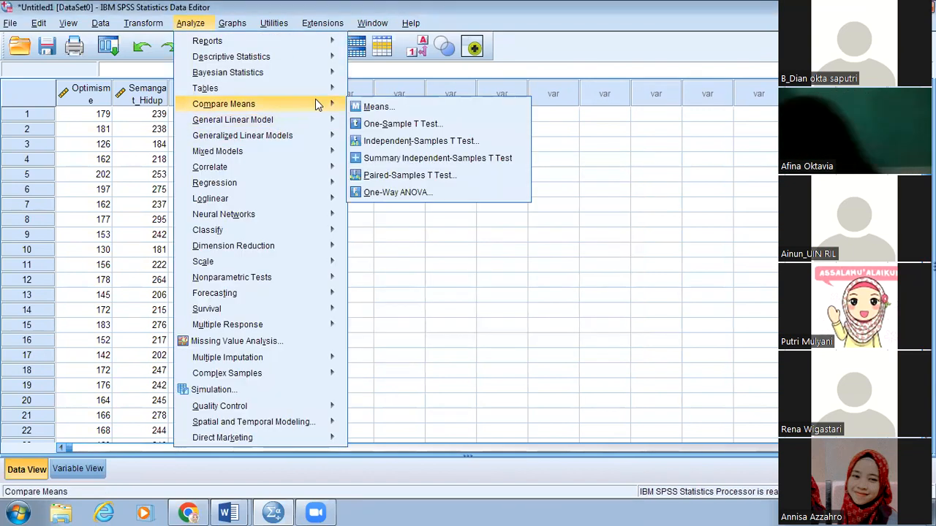
left_click(447, 109)
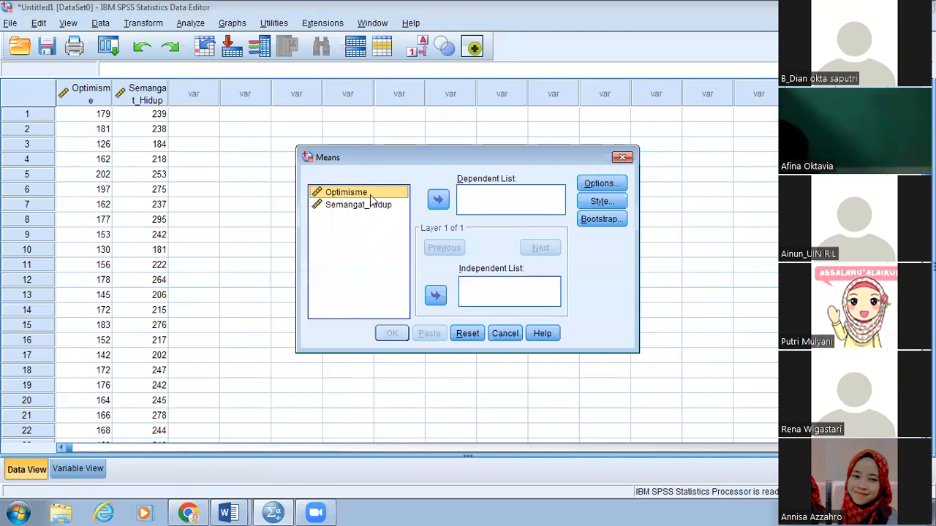
left_click(436, 295)
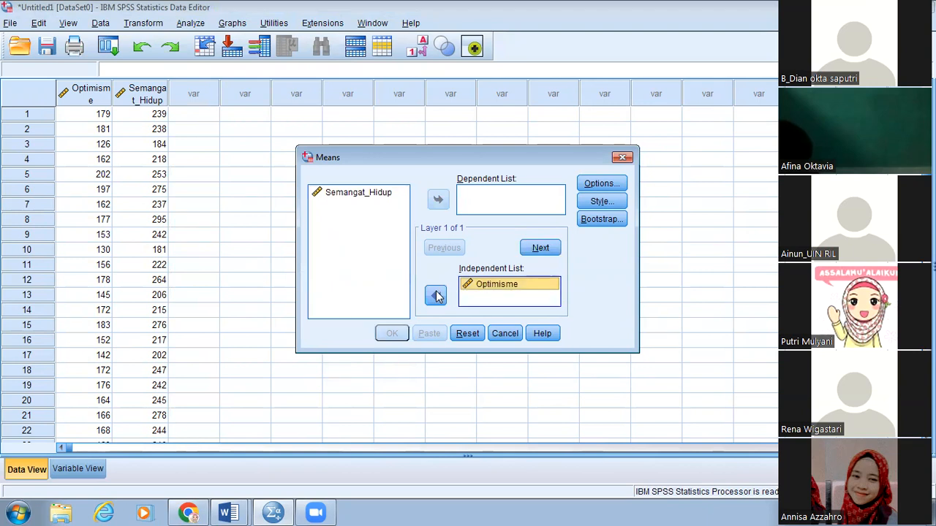
left_click(383, 201)
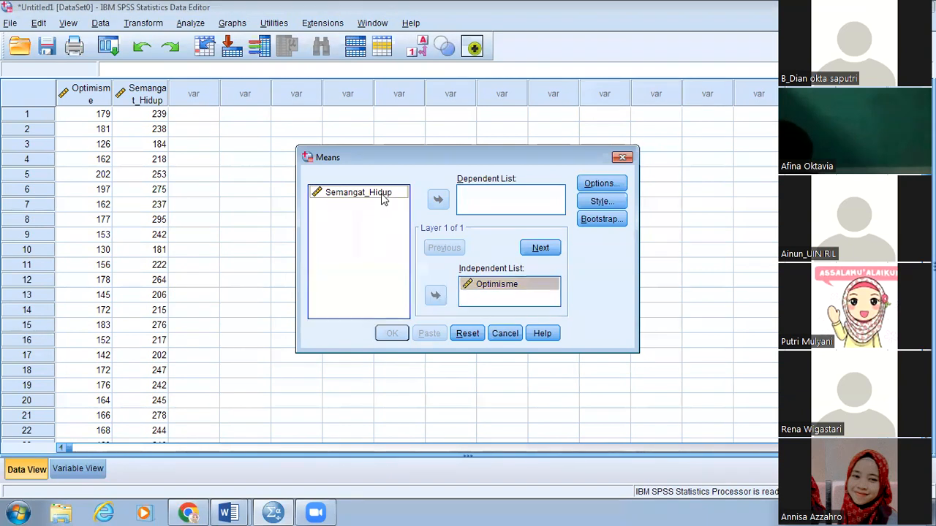
left_click(439, 202)
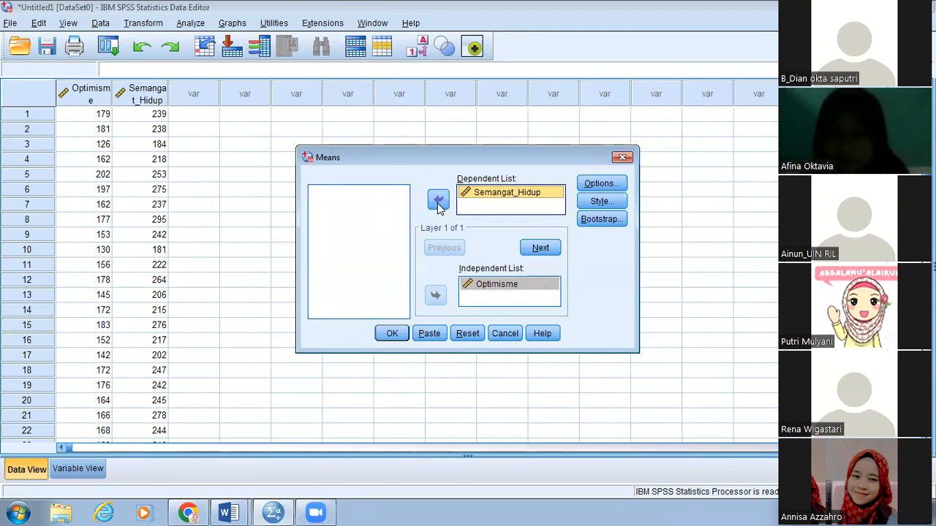
Enable the test for linearity in the Means options and run the analysis.
left_click(620, 185)
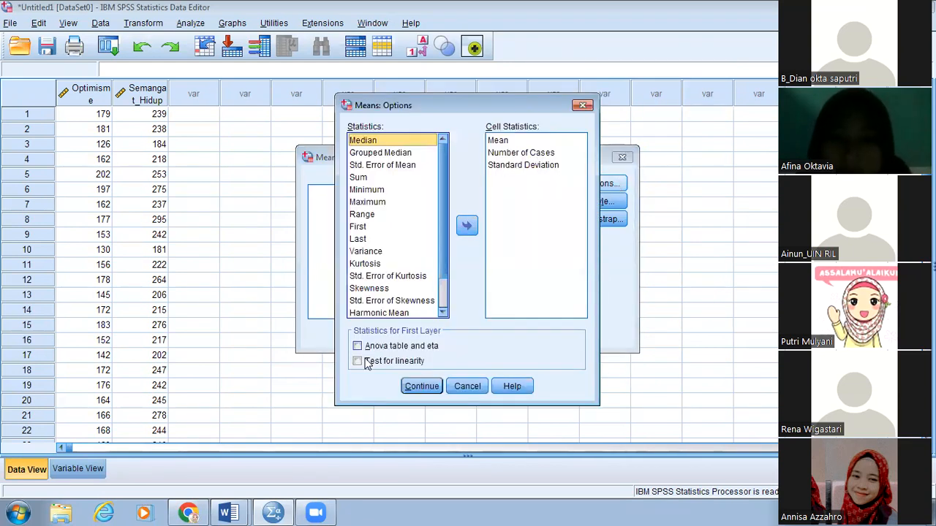
left_click(358, 361)
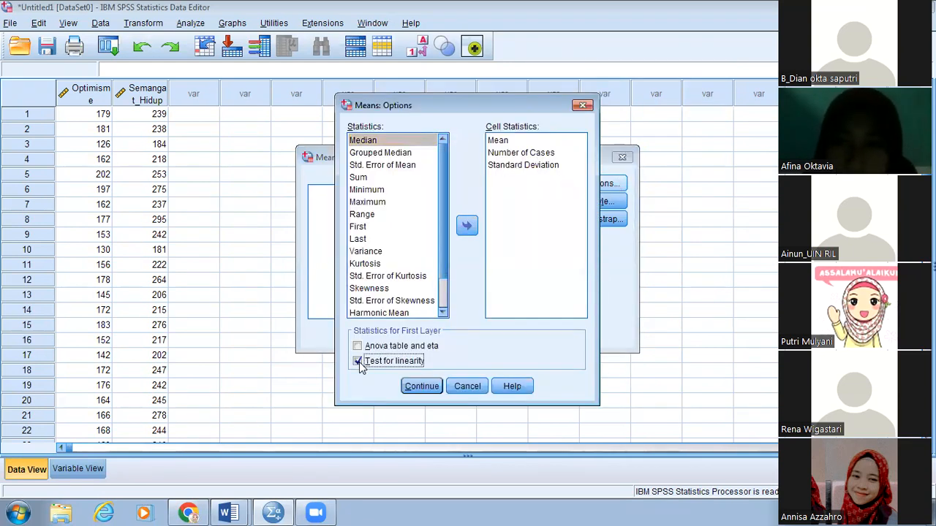
left_click(422, 387)
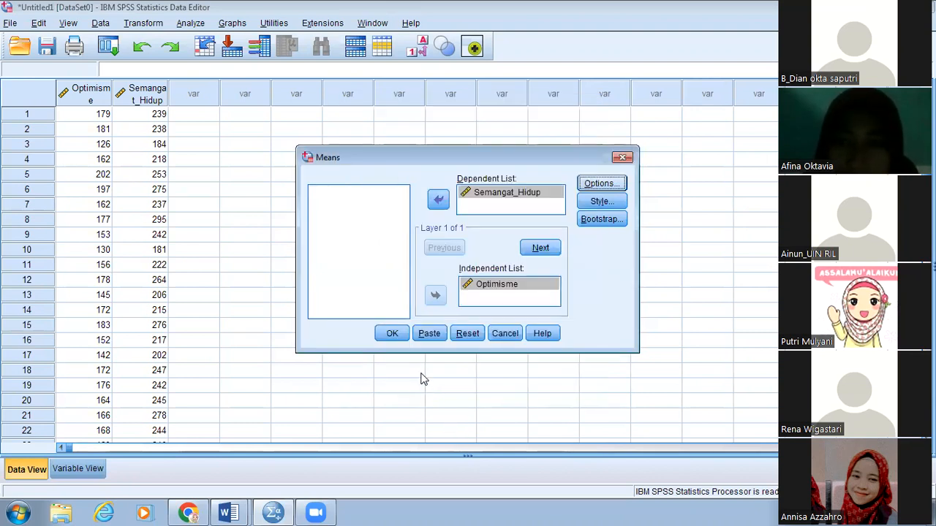
left_click(392, 335)
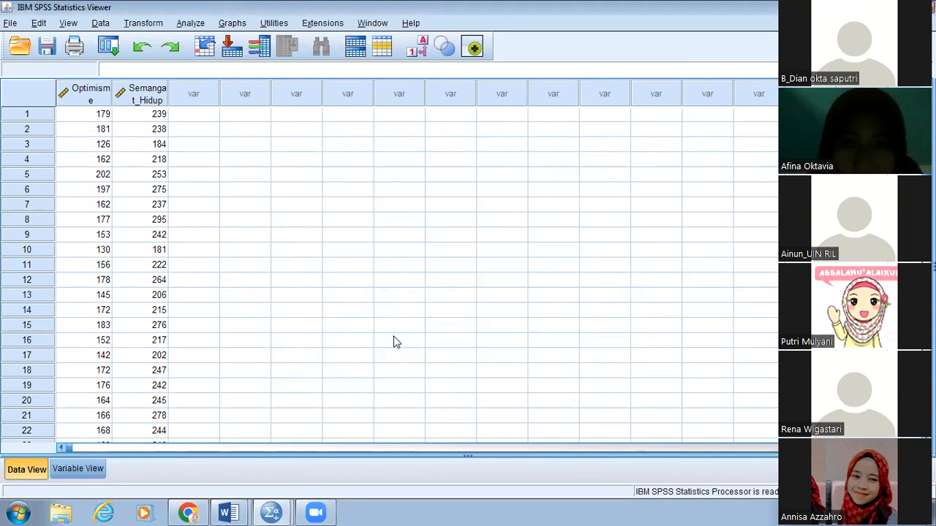
Bring up the Means output and examine its ANOVA Table and Measures of Association.
left_click(280, 512)
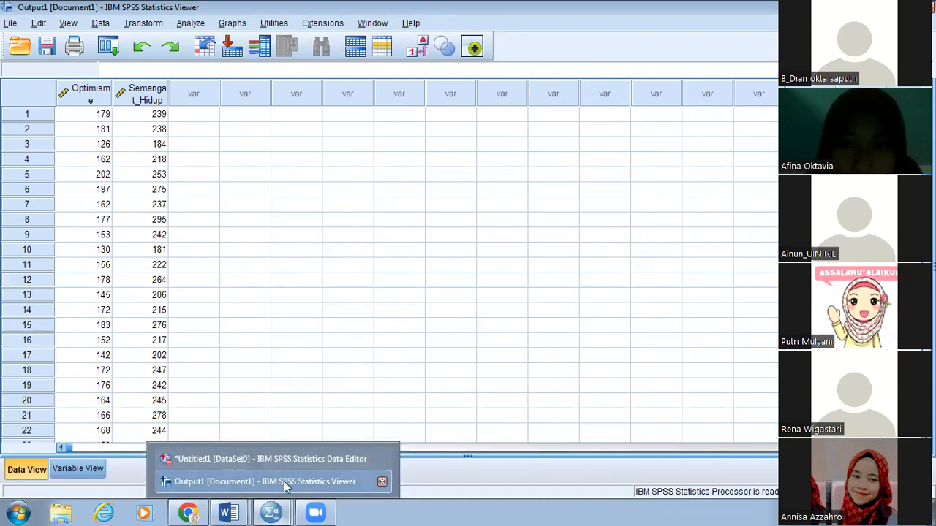
left_click(284, 481)
left_click(286, 511)
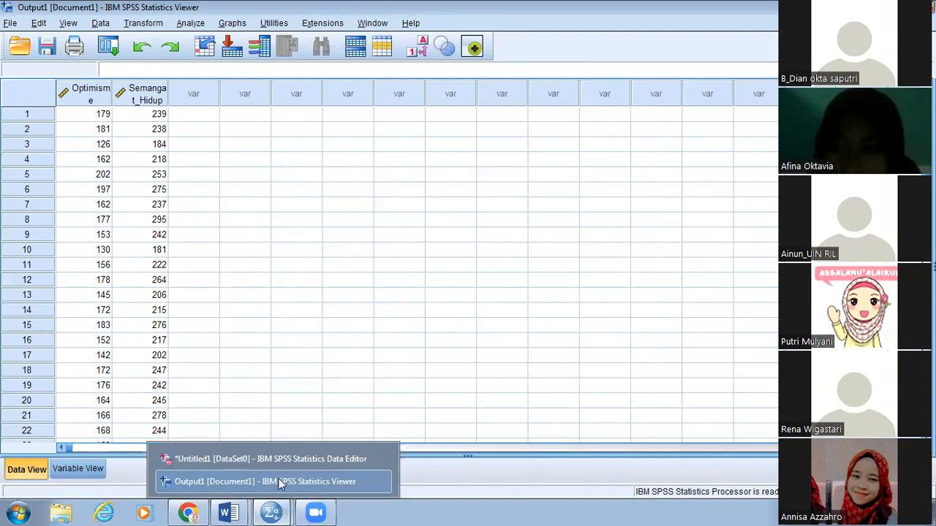
left_click(273, 459)
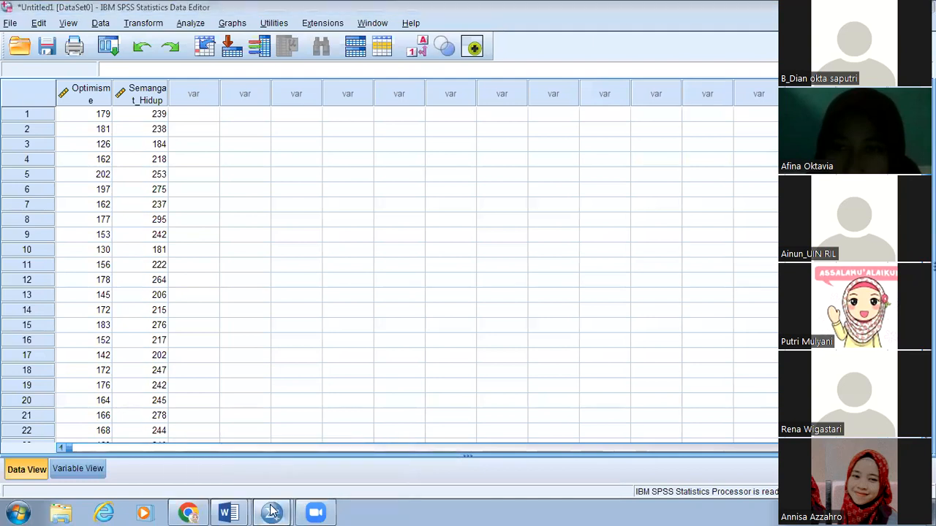
left_click(272, 511)
left_click(261, 482)
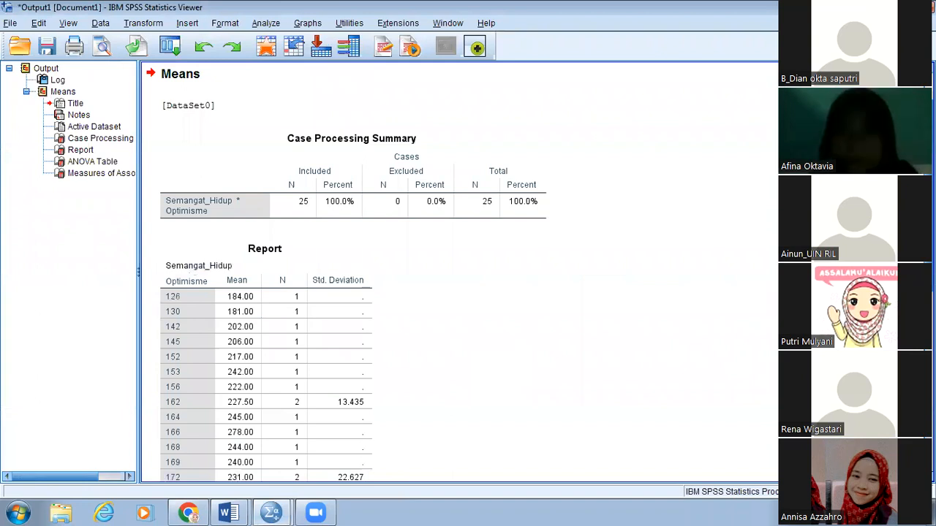
scroll(460, 270, "down", 10)
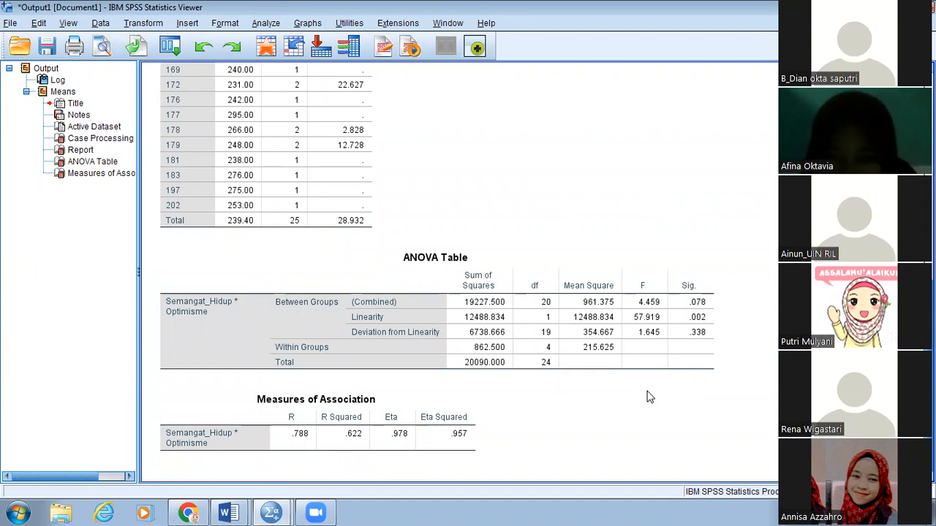
left_click(649, 347)
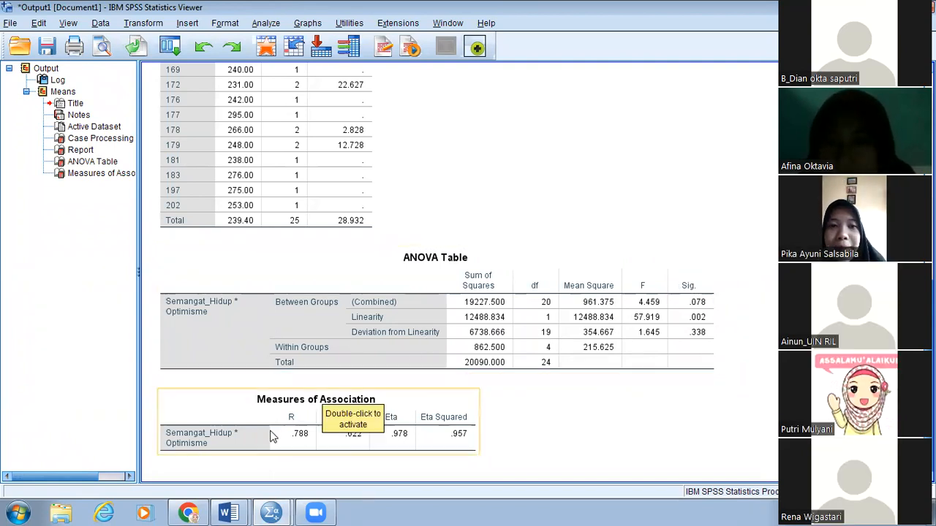
Check the source data in Tabel.8 of the Data Praktikum document in Word and return to the SPSS output.
mouse_move(228, 513)
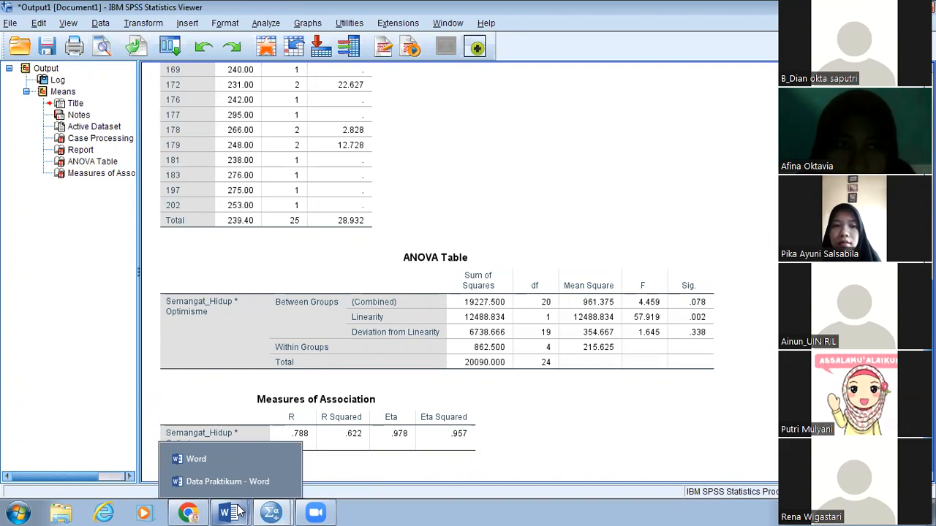
left_click(230, 481)
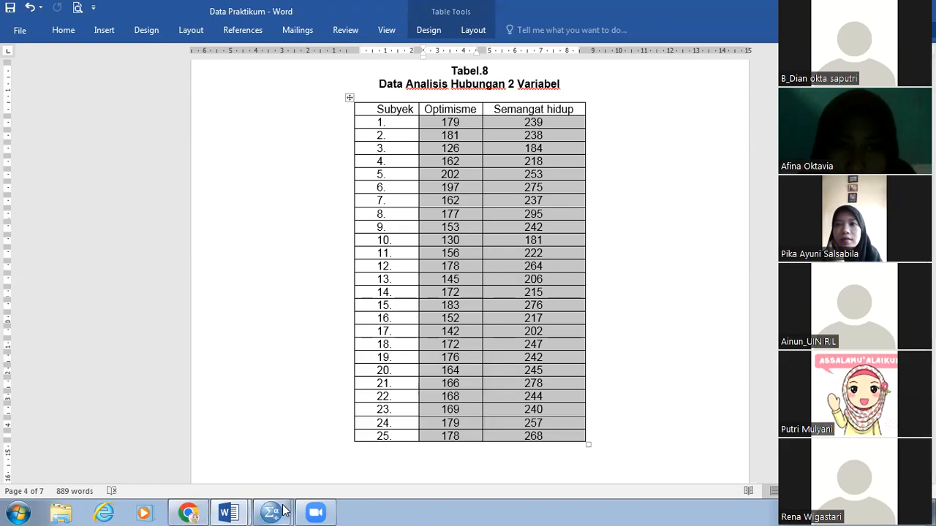
left_click(283, 510)
left_click(256, 478)
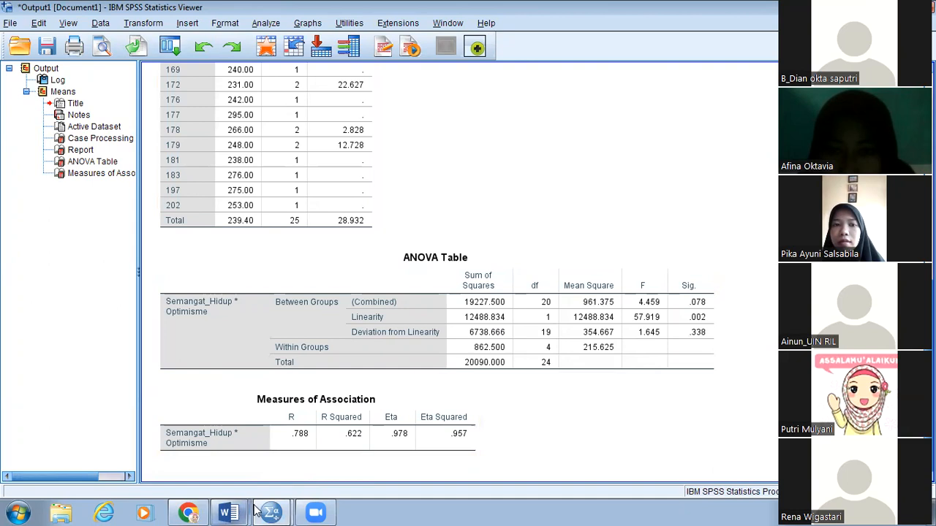
Return to the dataset and set up a bivariate correlation with Optimisme and Semangat_Hidup as its variables.
left_click(256, 510)
left_click(244, 462)
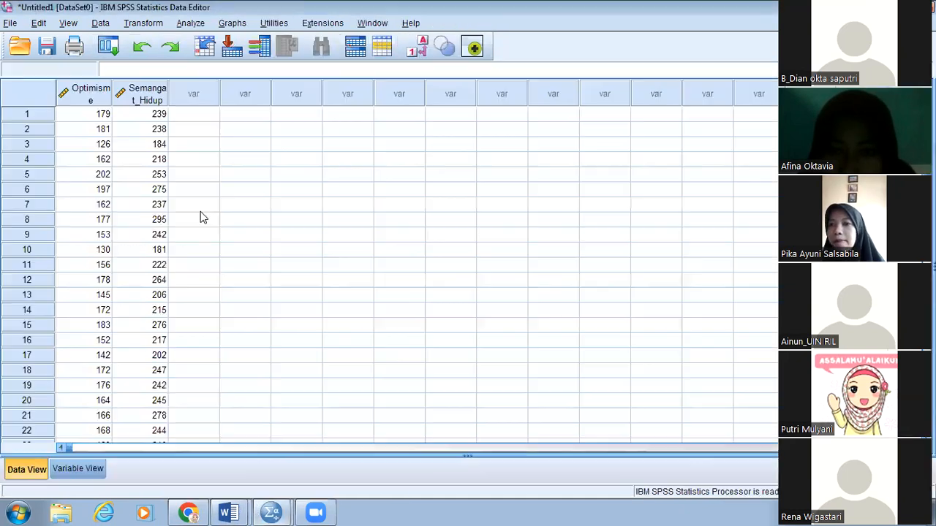
left_click(198, 210)
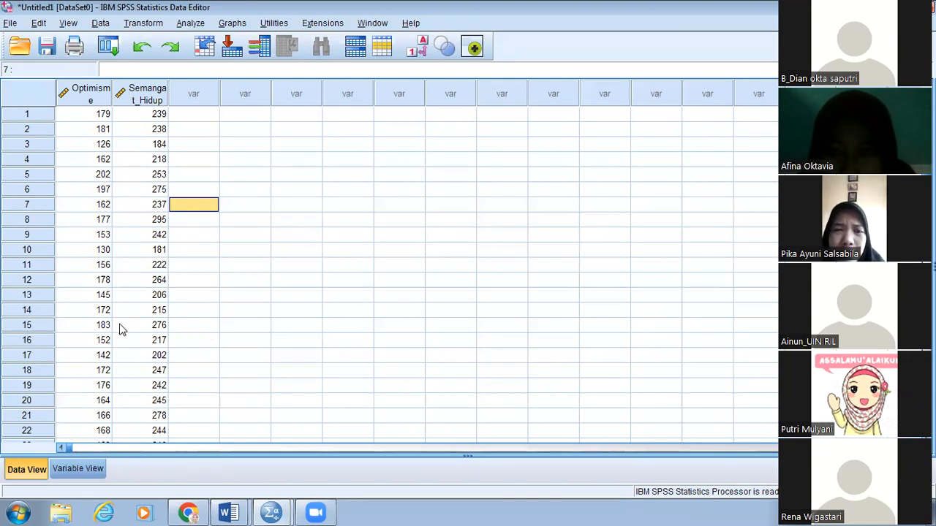
left_click(190, 24)
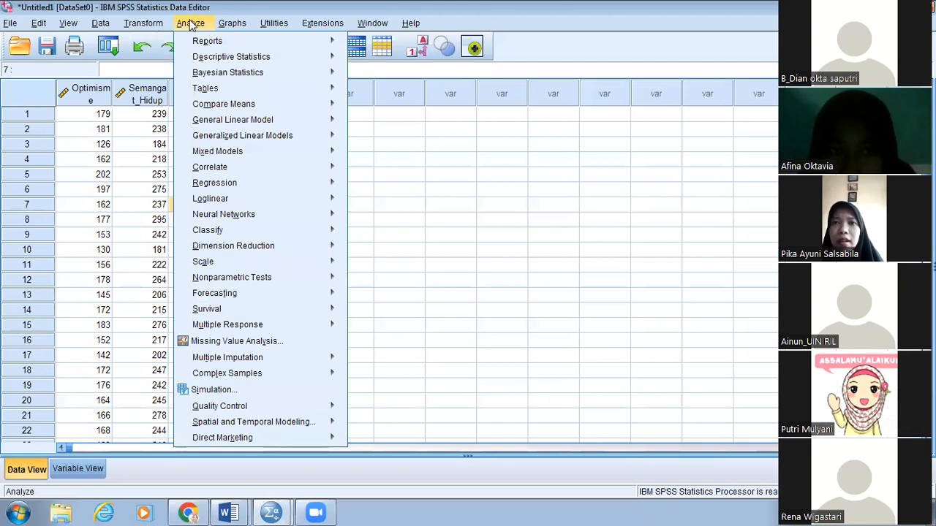
mouse_move(283, 176)
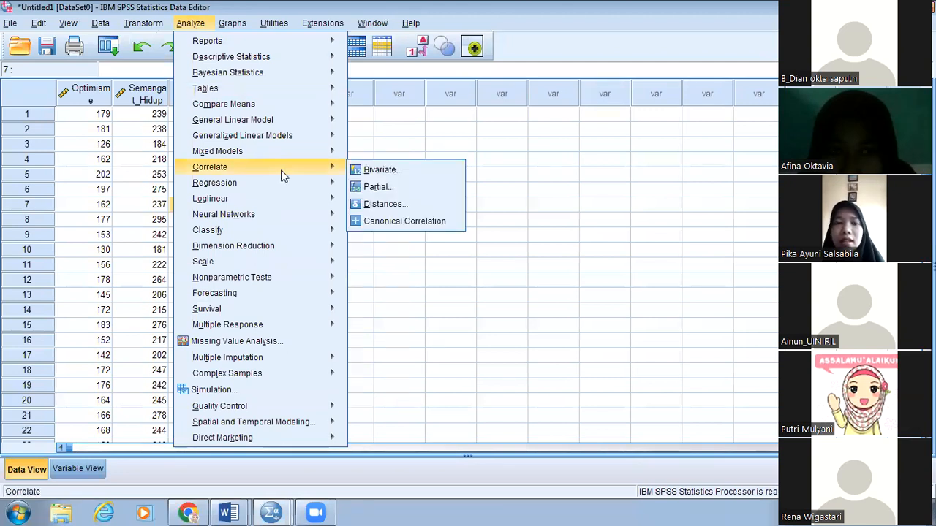
mouse_move(282, 125)
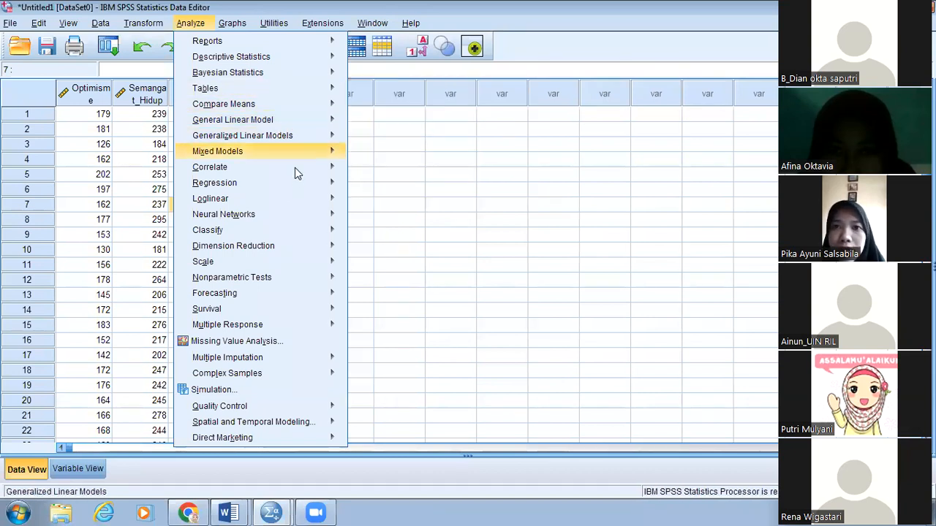
mouse_move(296, 168)
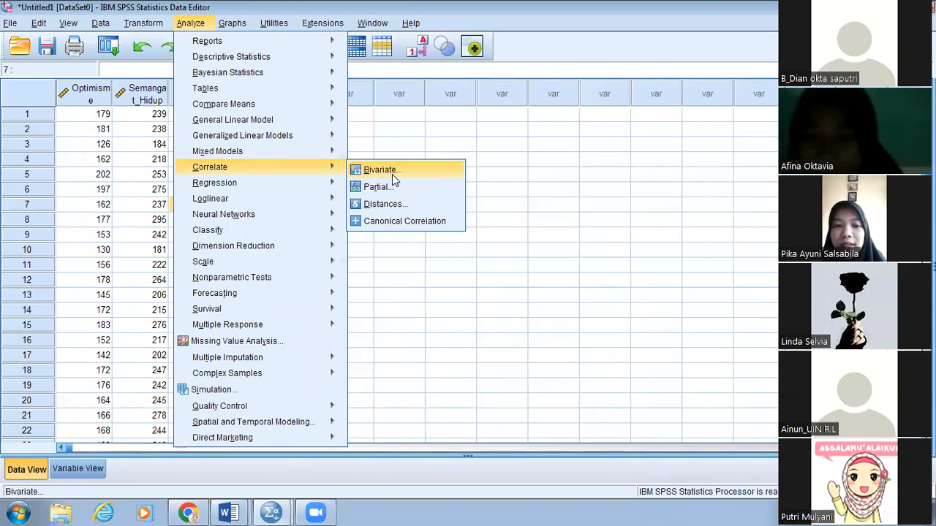
left_click(431, 177)
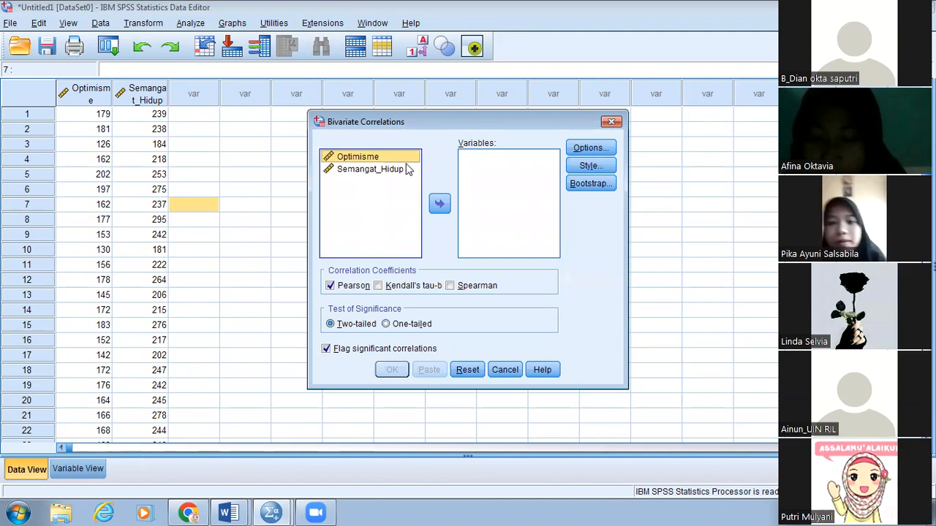
left_click(400, 159)
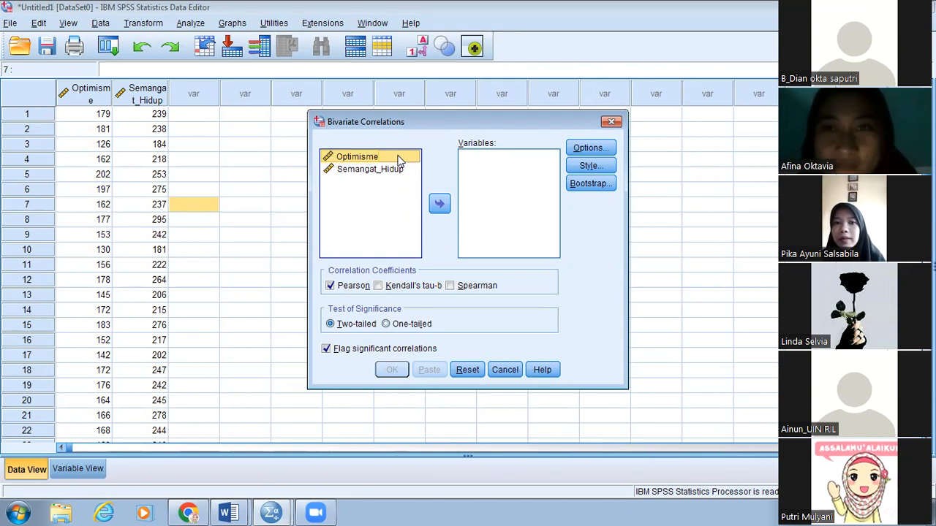
key("shift+Down")
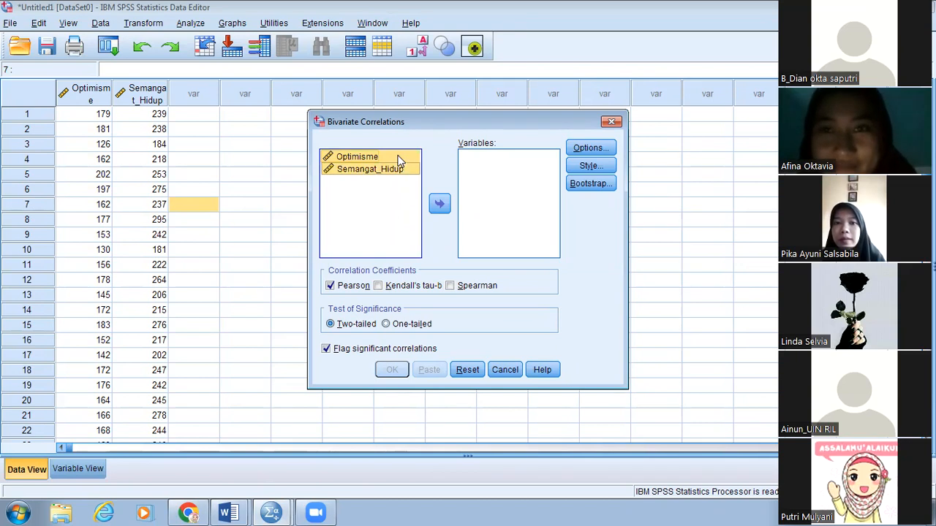
left_click(439, 204)
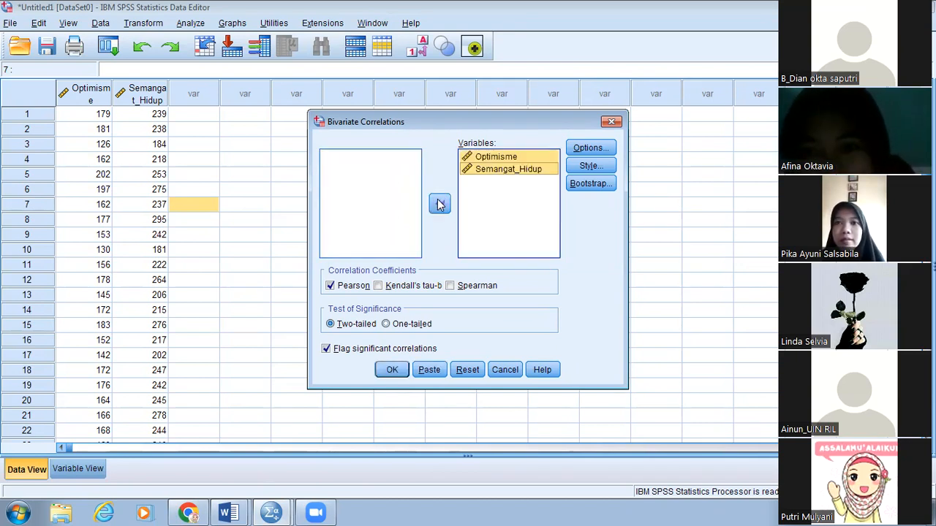
Review the statistics and missing-values options of the bivariate correlation without changing them.
left_click(589, 147)
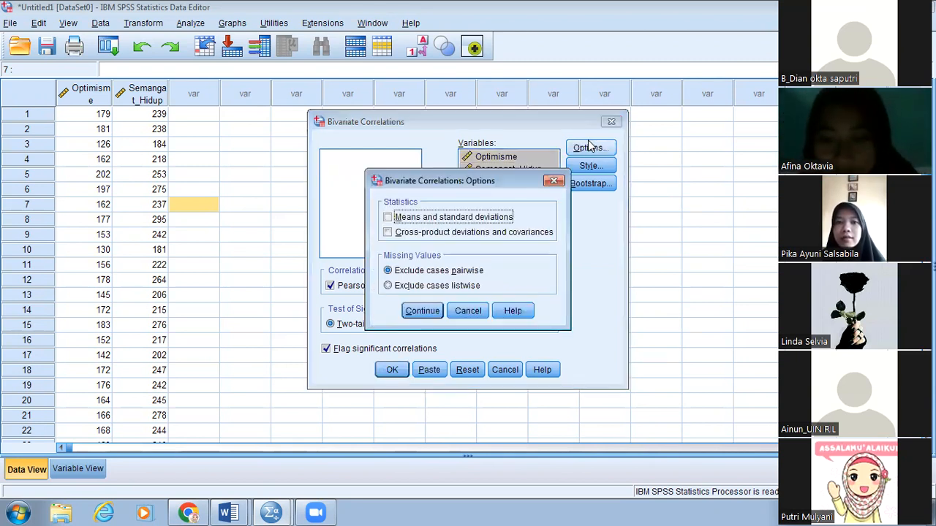
left_click(553, 181)
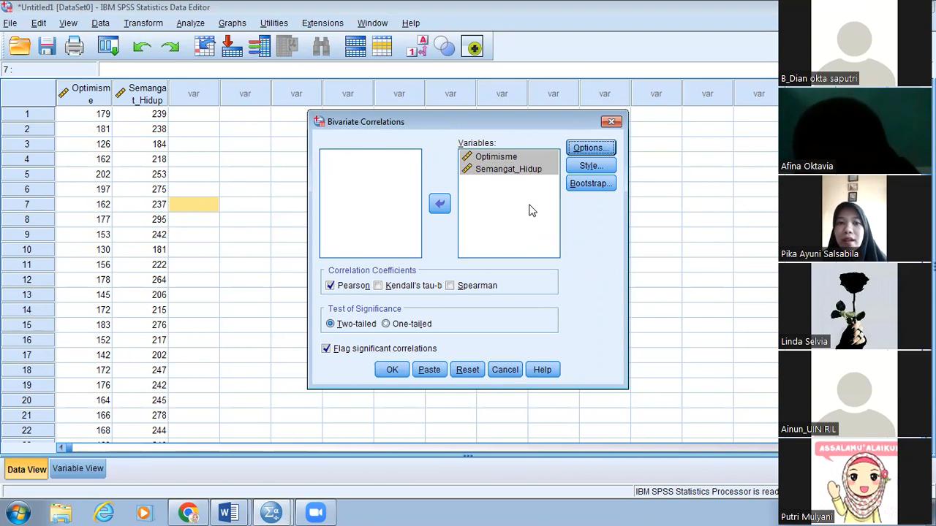
left_click(574, 151)
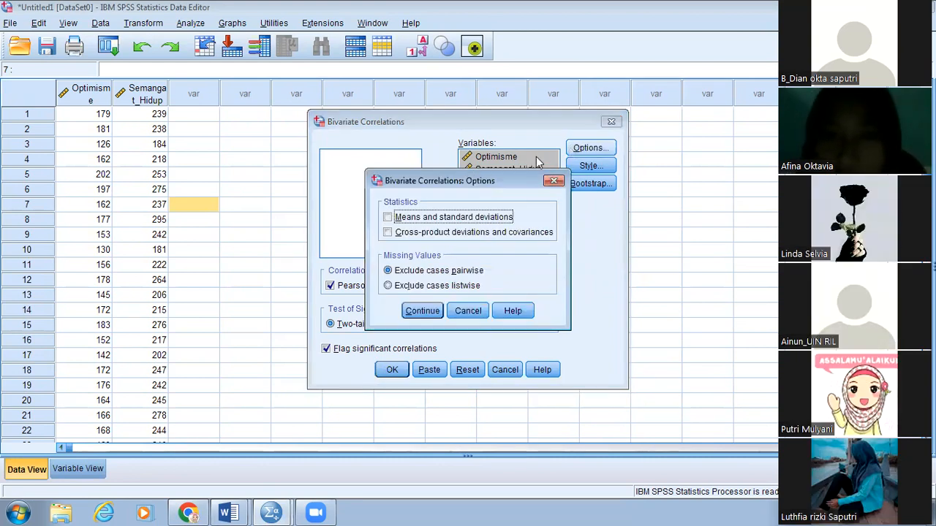
left_click(550, 184)
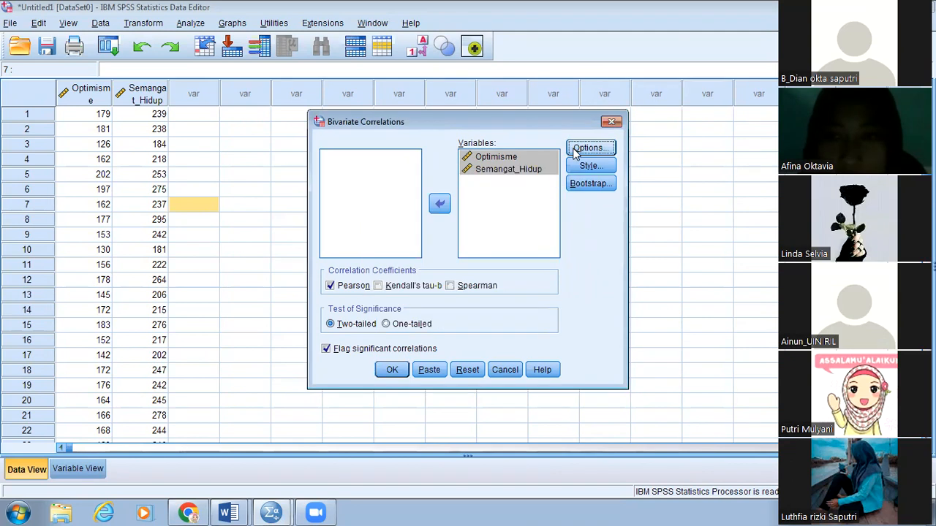
left_click(574, 151)
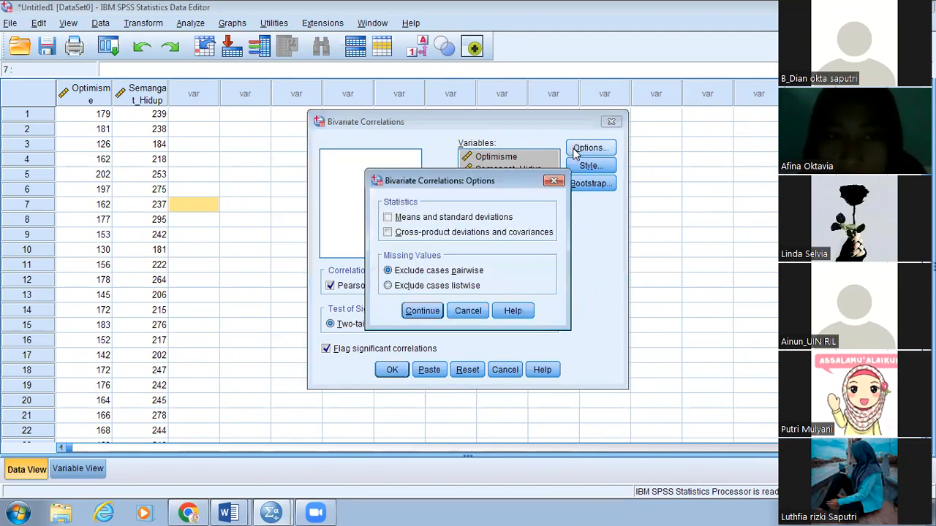
left_click(554, 182)
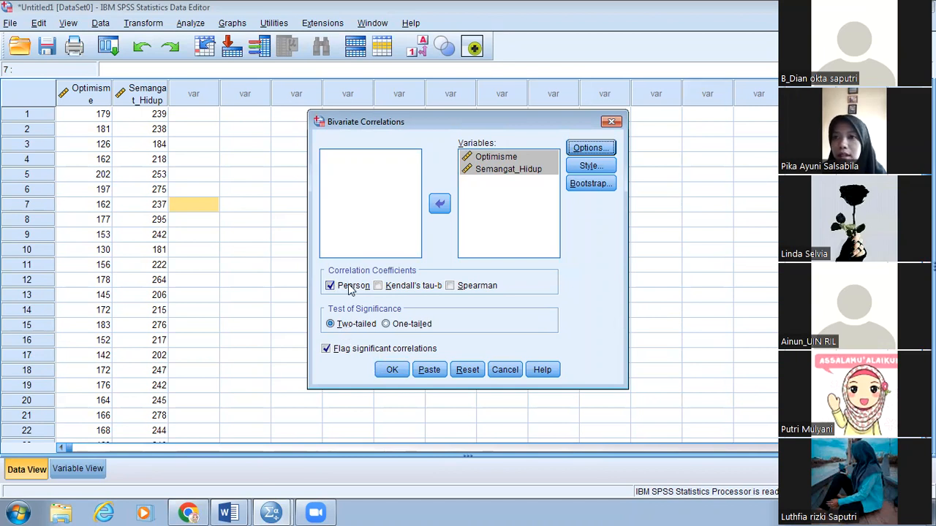
Run the two-tailed Pearson correlation of Optimisme and Semangat_Hidup and examine the resulting Correlations table.
left_click(392, 371)
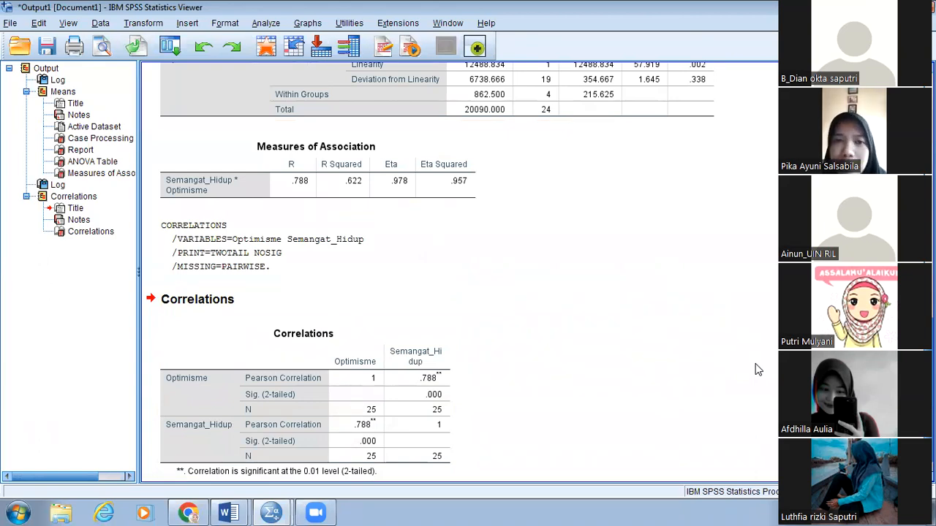
scroll(430, 269, "down", 1)
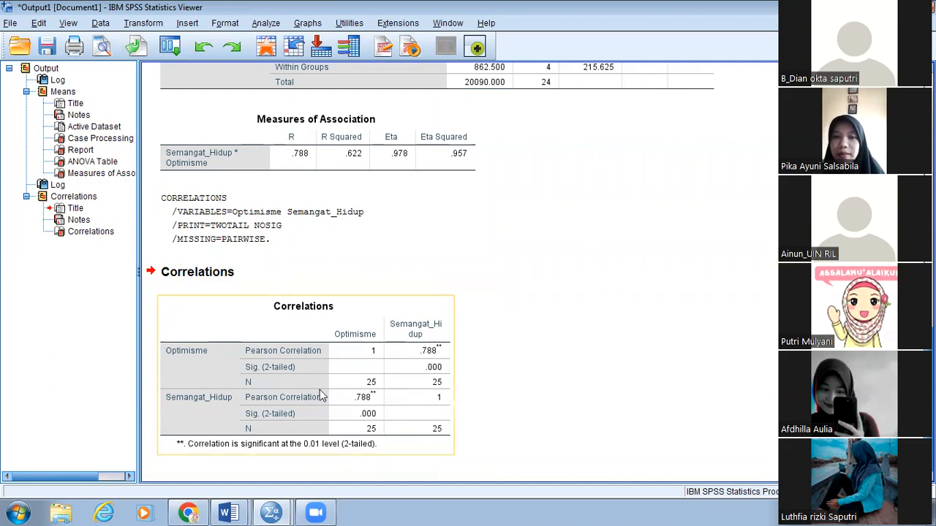
Switch to the Data Praktikum document in Word and copy the Ruang Tradisional and Ruang Modern values of all 15 subjects in Tabel. 9.
mouse_move(241, 511)
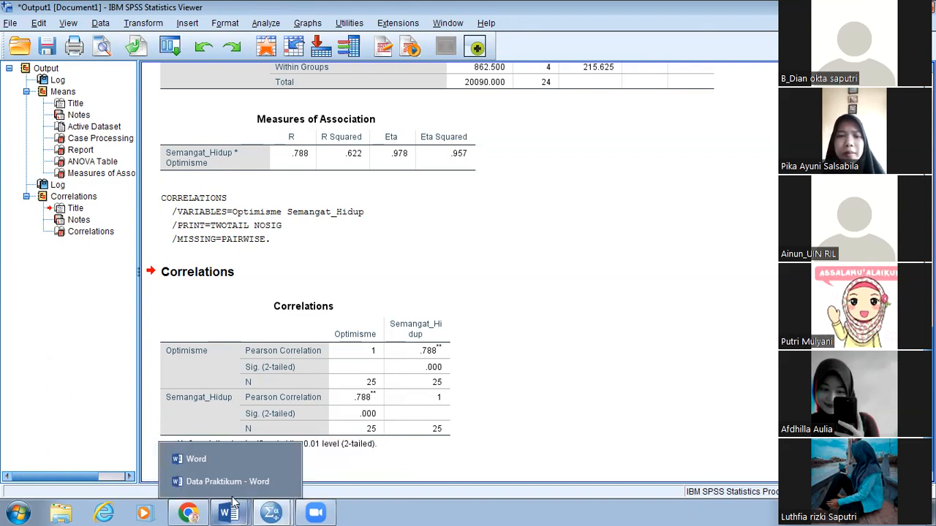
left_click(285, 481)
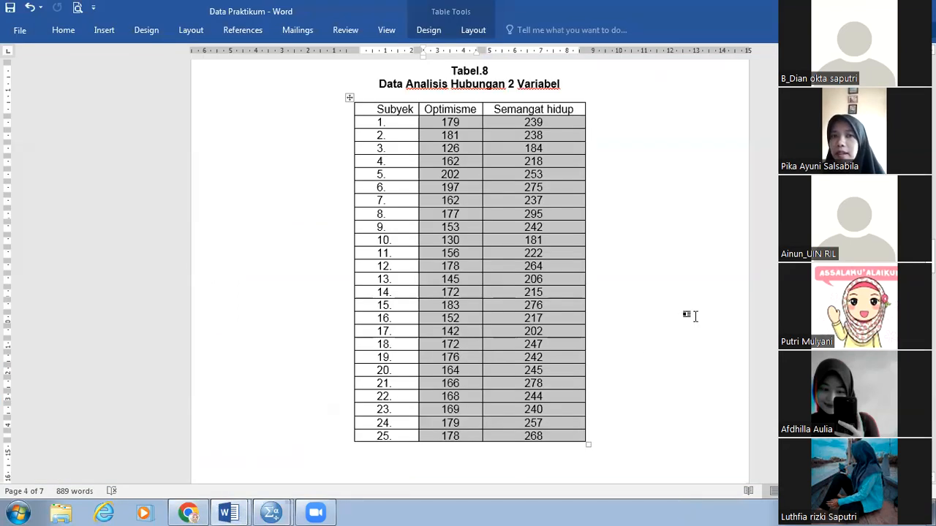
scroll(469, 271, "down", 2)
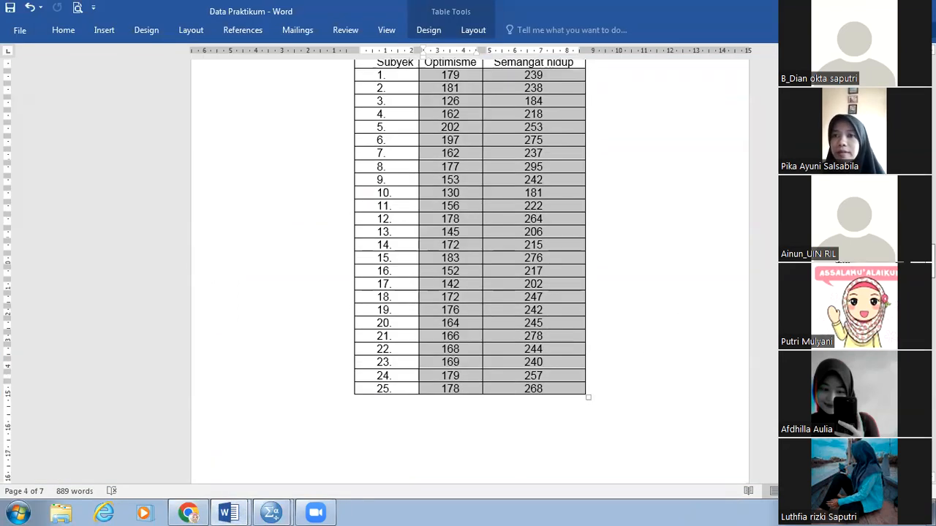
scroll(469, 271, "down", 1)
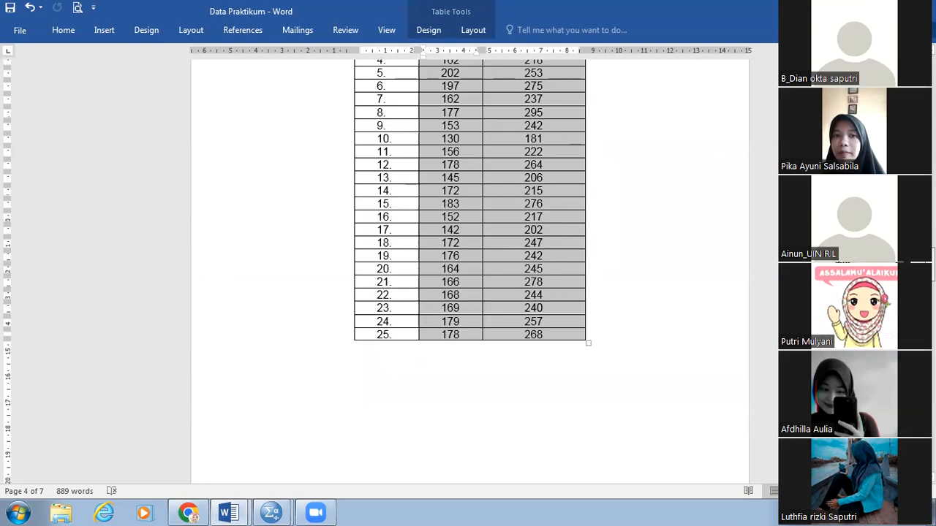
scroll(470, 271, "down", 8)
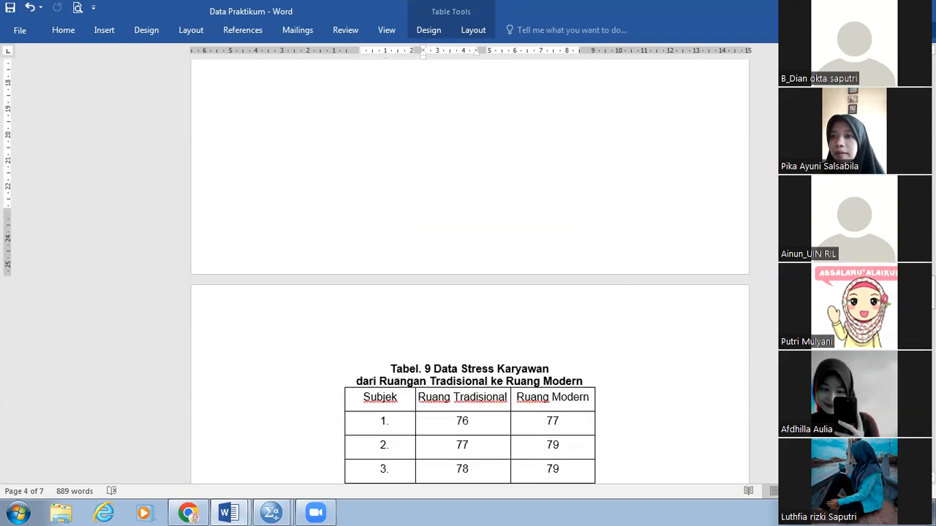
scroll(470, 270, "down", 8)
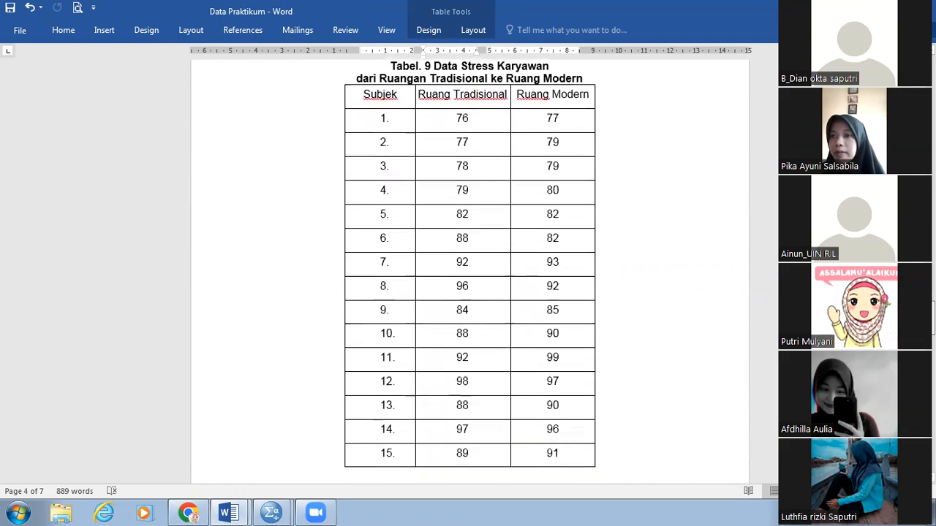
scroll(469, 271, "down", 1)
scroll(469, 271, "up", 1)
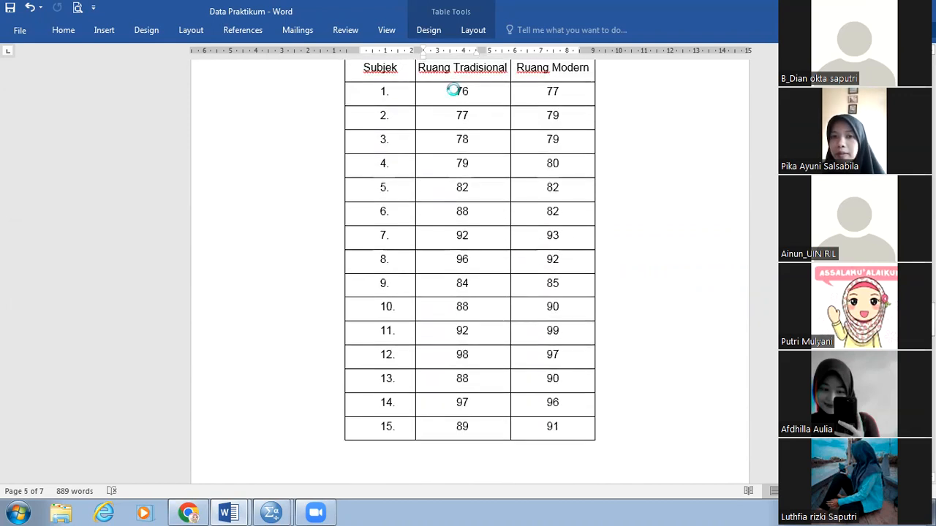
left_click_drag(454, 89, 555, 445)
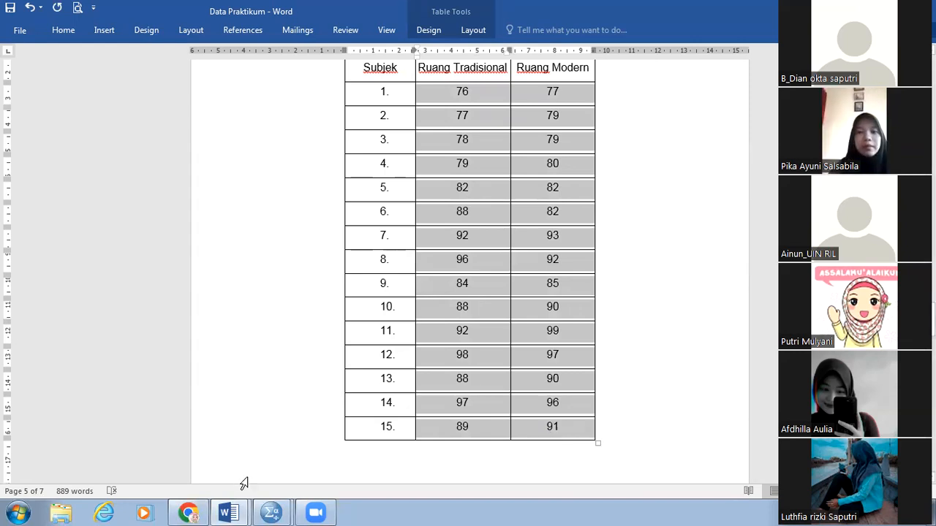
Return to the SPSS Data Editor, create a new dataset and paste the copied values starting at row 1 of the first column.
left_click(276, 512)
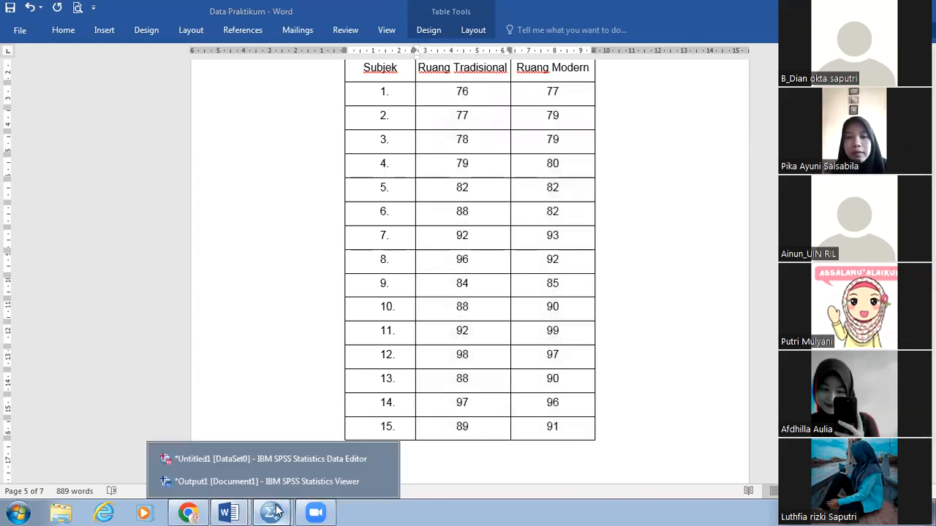
left_click(267, 481)
left_click(269, 511)
left_click(247, 457)
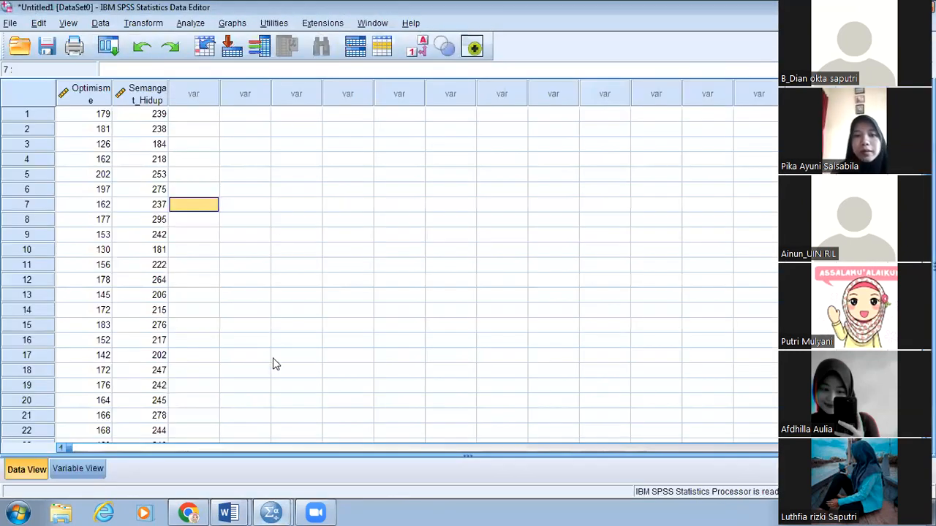
key("ctrl+n")
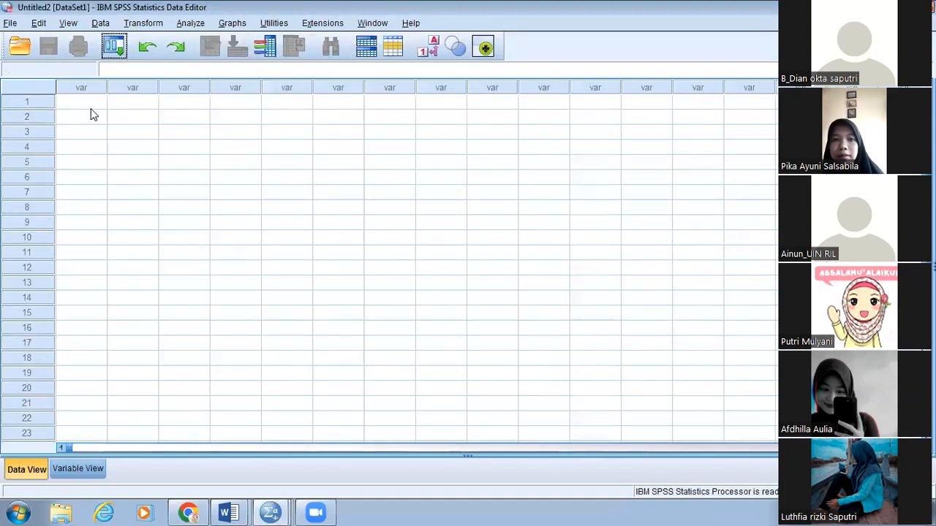
left_click(91, 109)
right_click(91, 109)
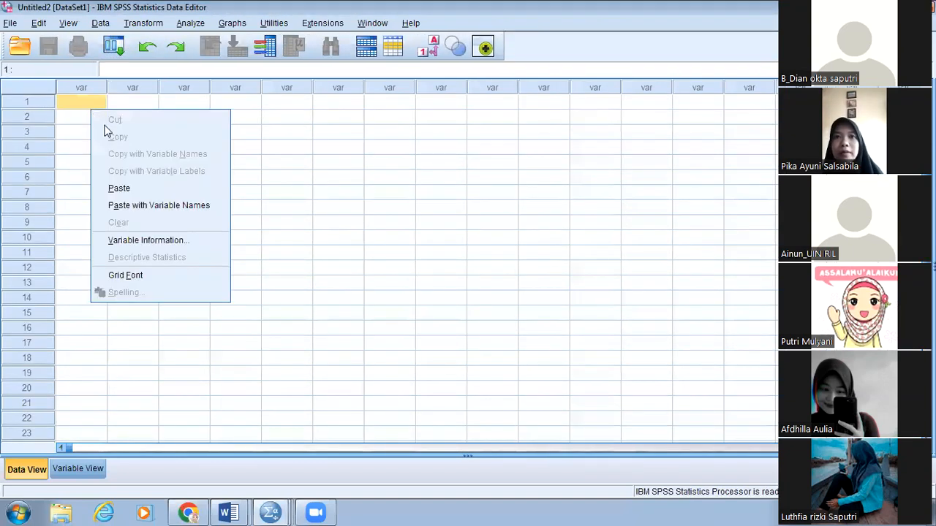
left_click(118, 188)
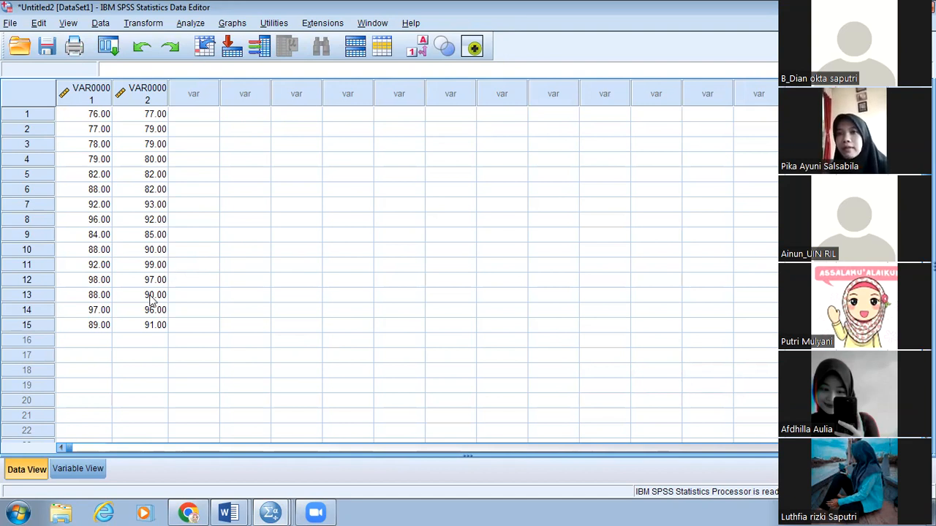
Rename the first variable Ruang_Tradisional and the second variable Ruang_Modern.
left_click(78, 469)
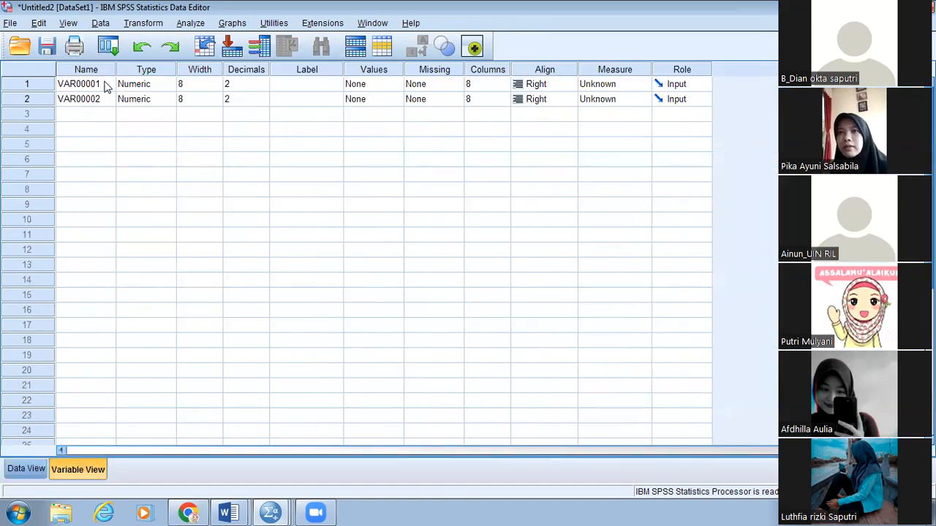
left_click(106, 85)
type("R")
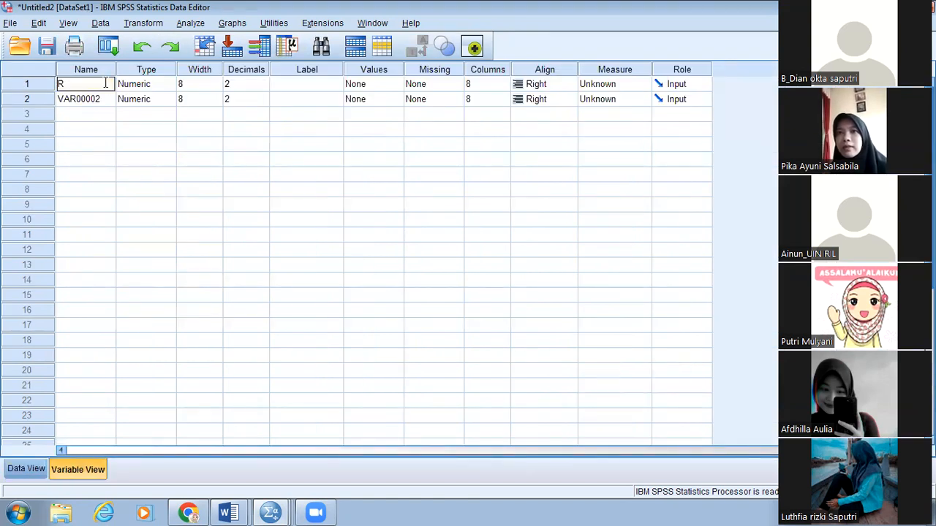
type("uang")
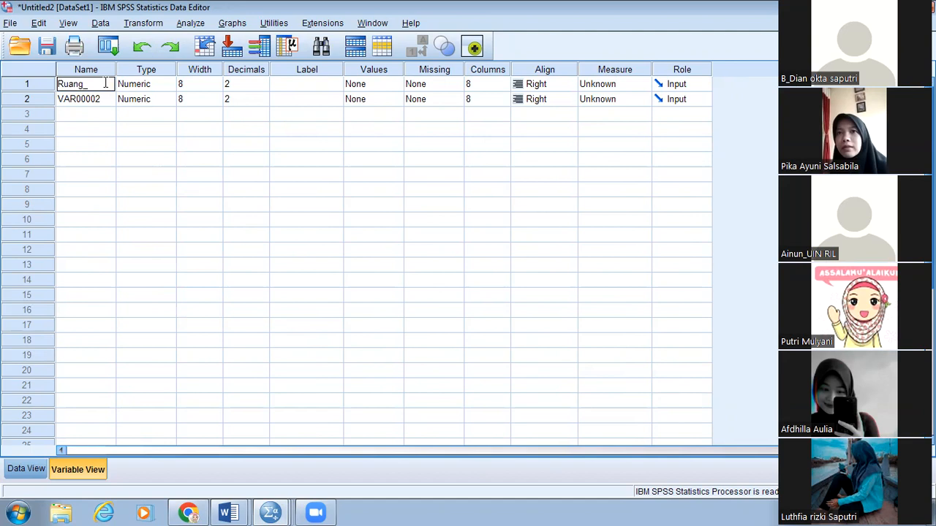
type("_Tradisional")
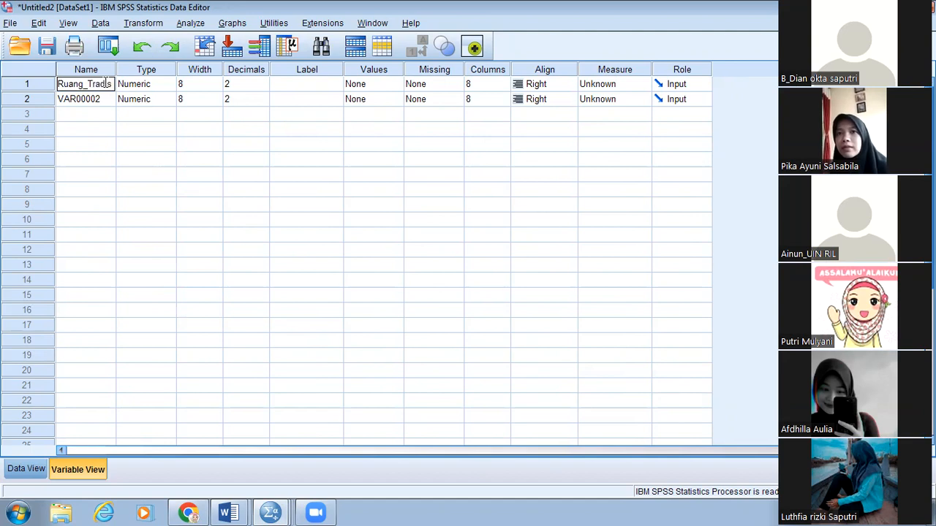
left_click(107, 101)
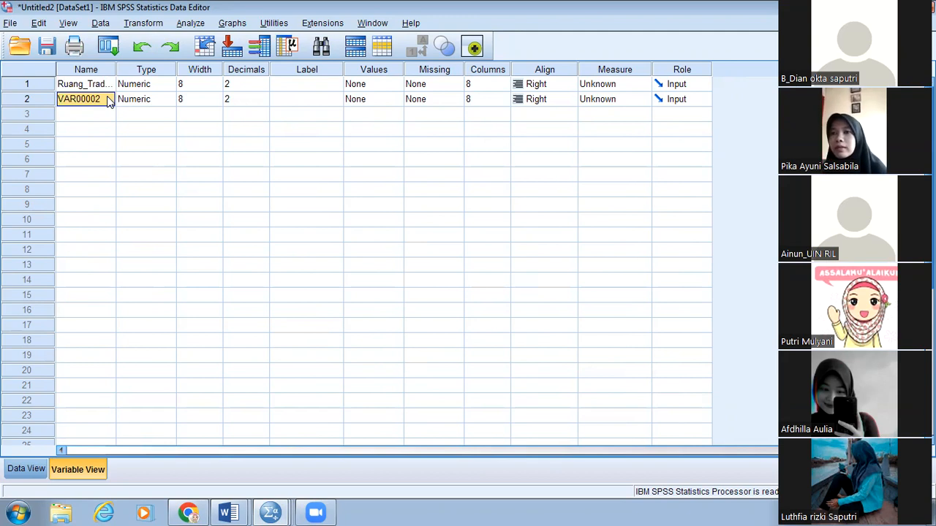
type("Ruang")
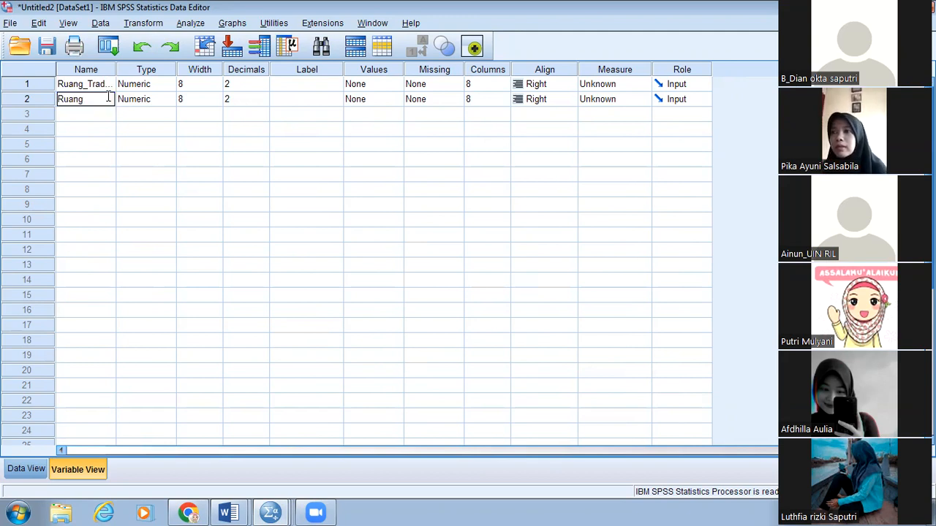
type("_Modern")
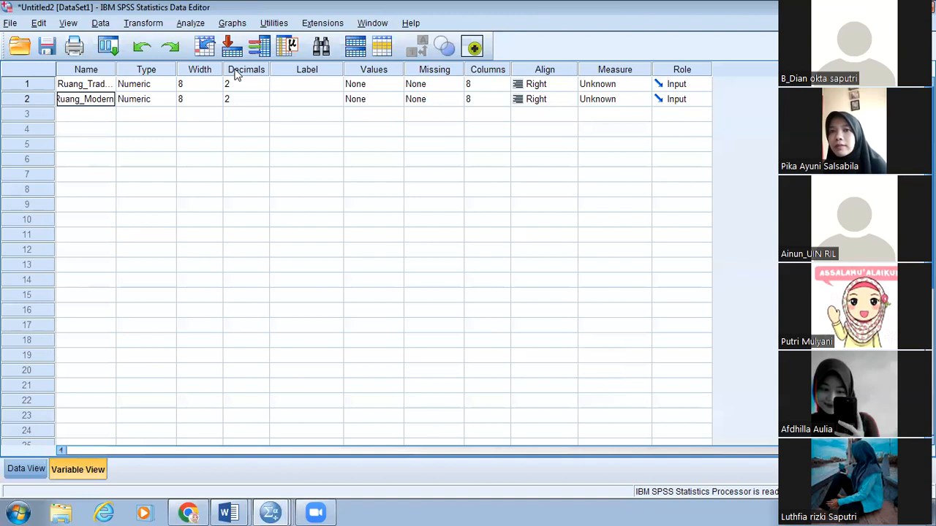
Set the decimals of both Ruang_Tradisional and Ruang_Modern to 0 and go back to the data values.
left_click(266, 85)
left_click(263, 87)
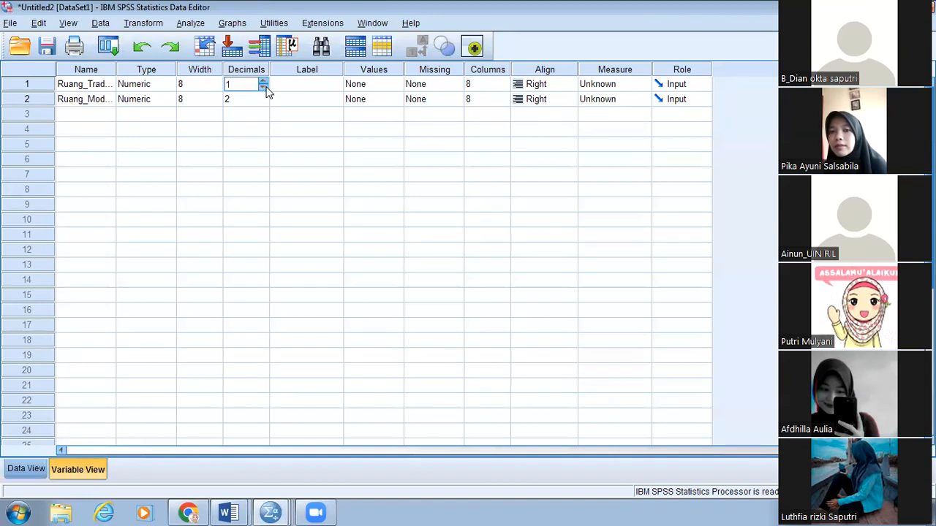
left_click(263, 102)
left_click(264, 102)
left_click(263, 102)
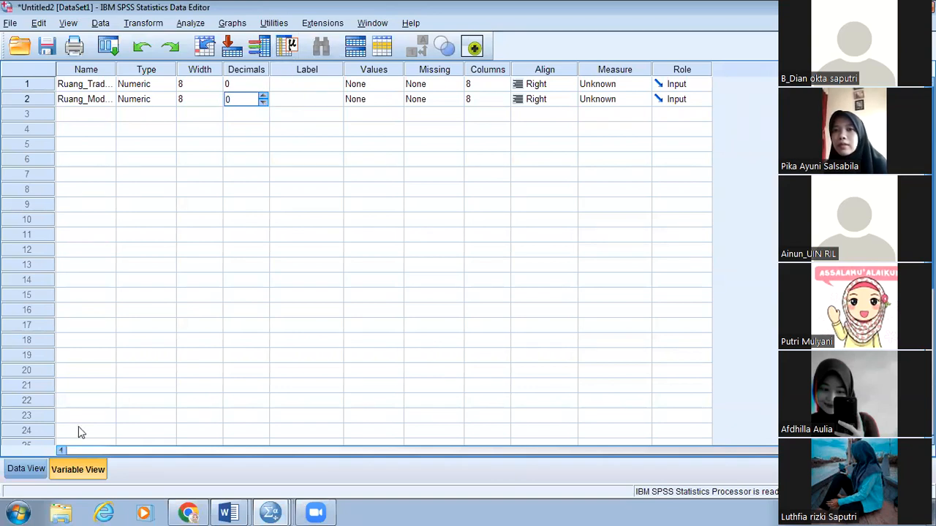
left_click(26, 472)
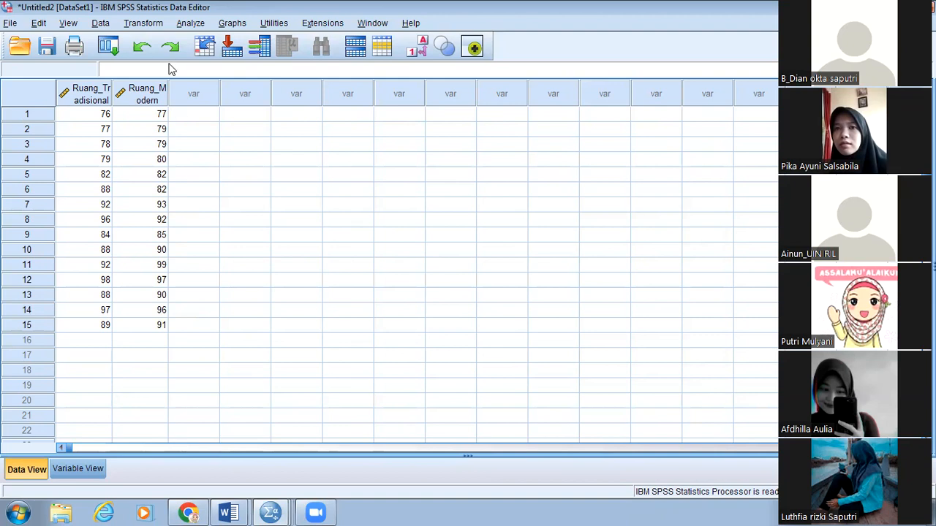
left_click(186, 23)
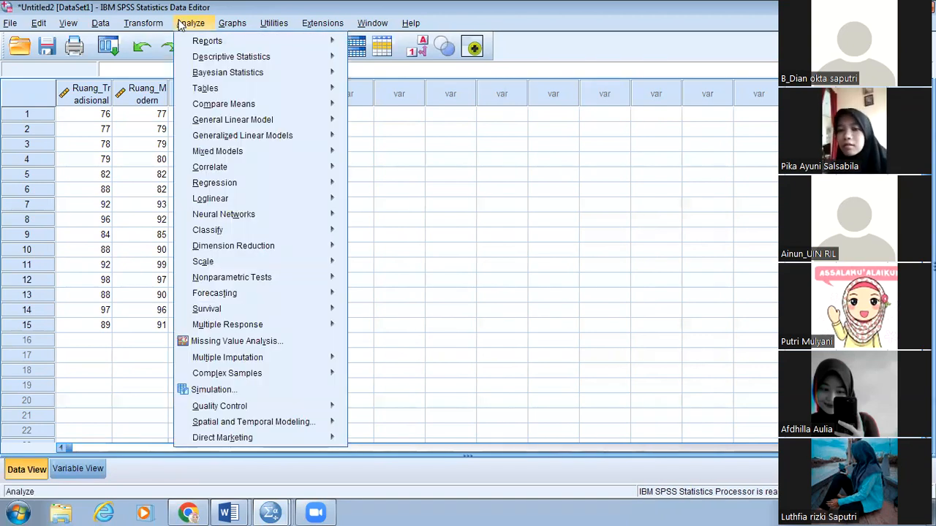
mouse_move(248, 141)
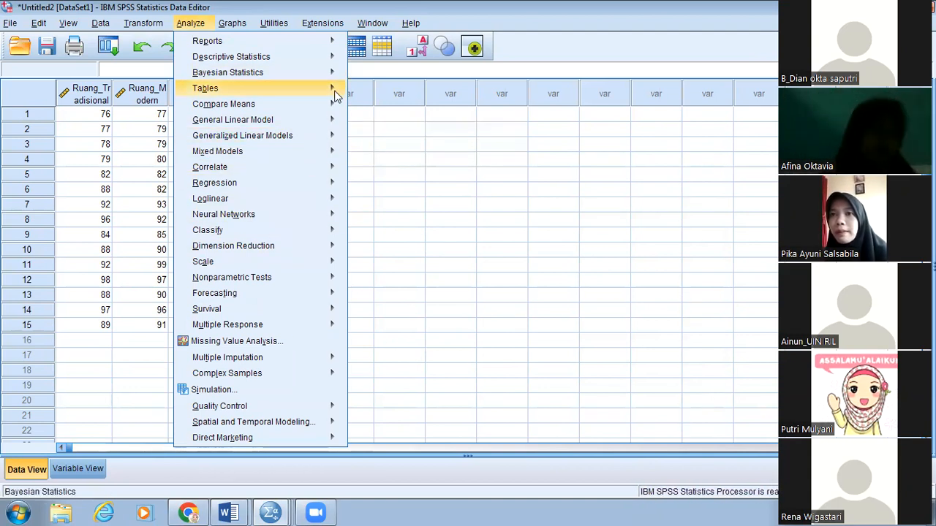
mouse_move(333, 105)
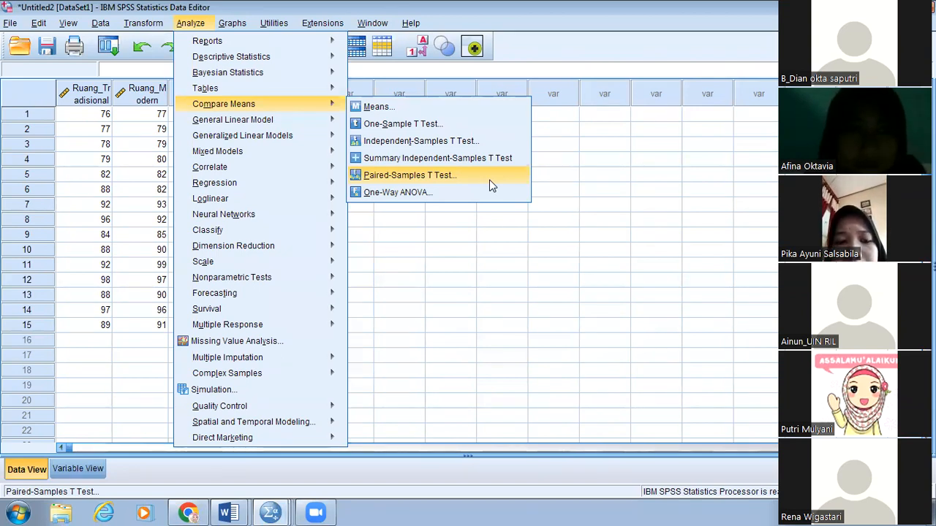
left_click(490, 181)
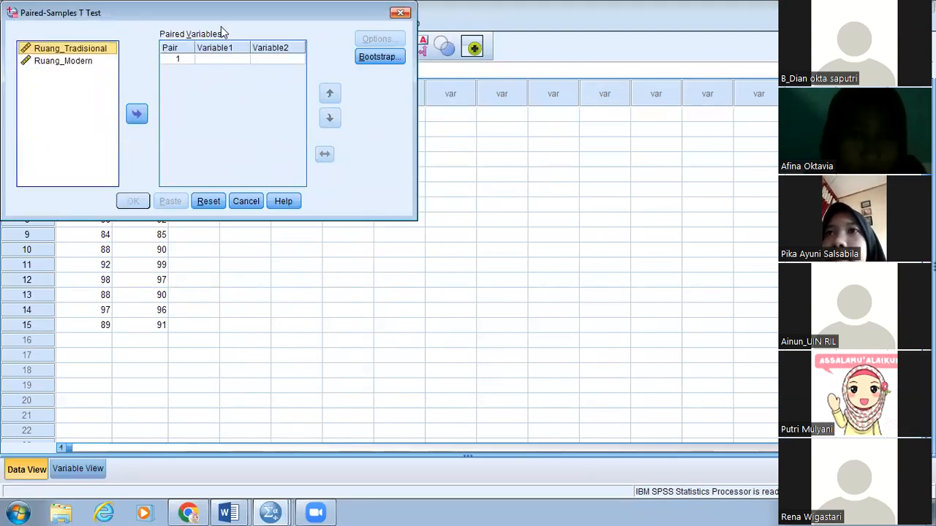
key("Escape")
Set up a paired-samples t test with Ruang_Tradisional and Ruang_Modern as pair 1, and review its options without changing them.
left_click(201, 27)
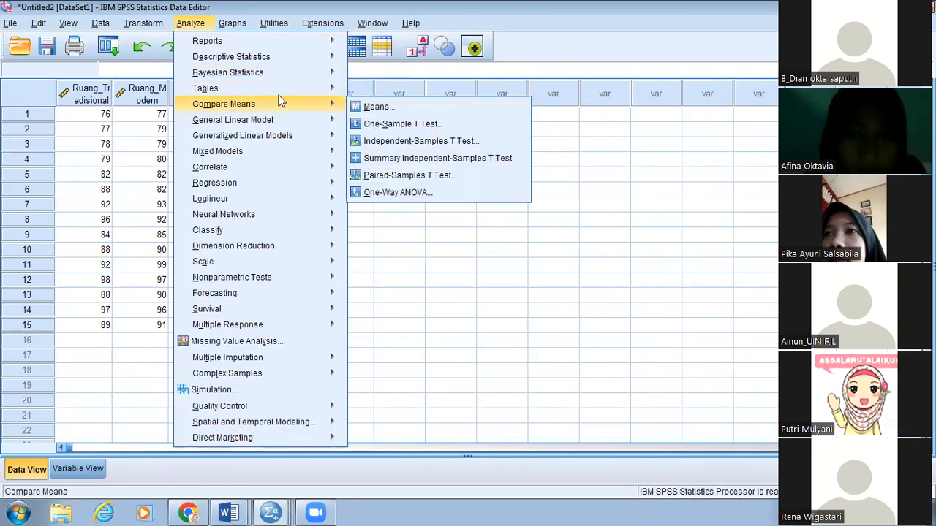
mouse_move(314, 105)
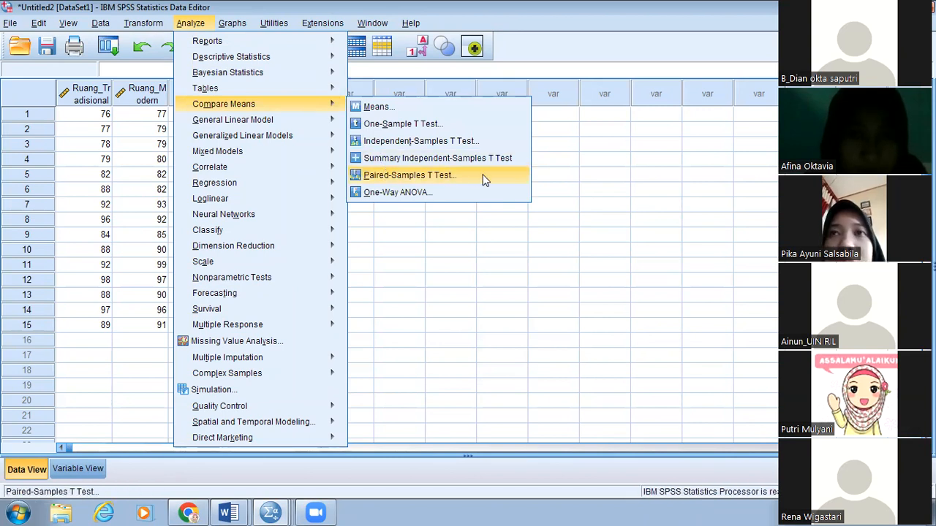
left_click(410, 176)
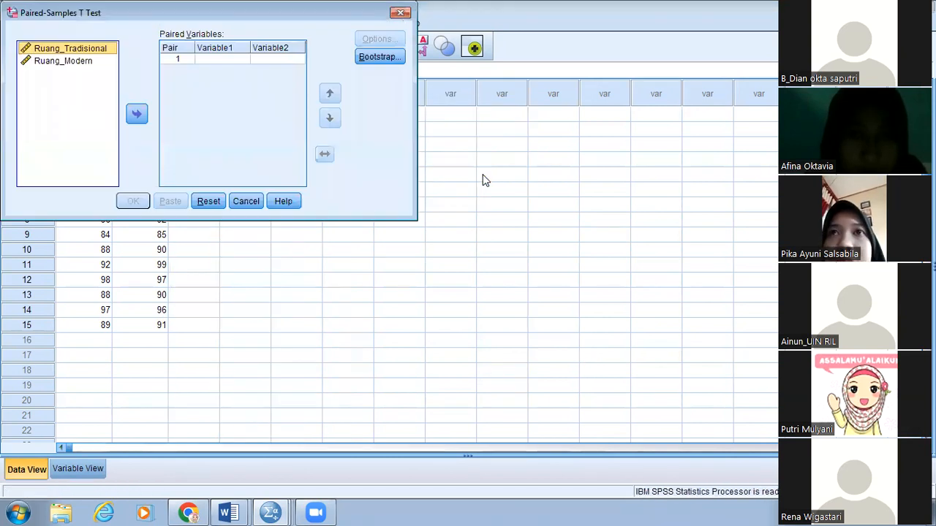
left_click(73, 60, "ctrl")
left_click(137, 114)
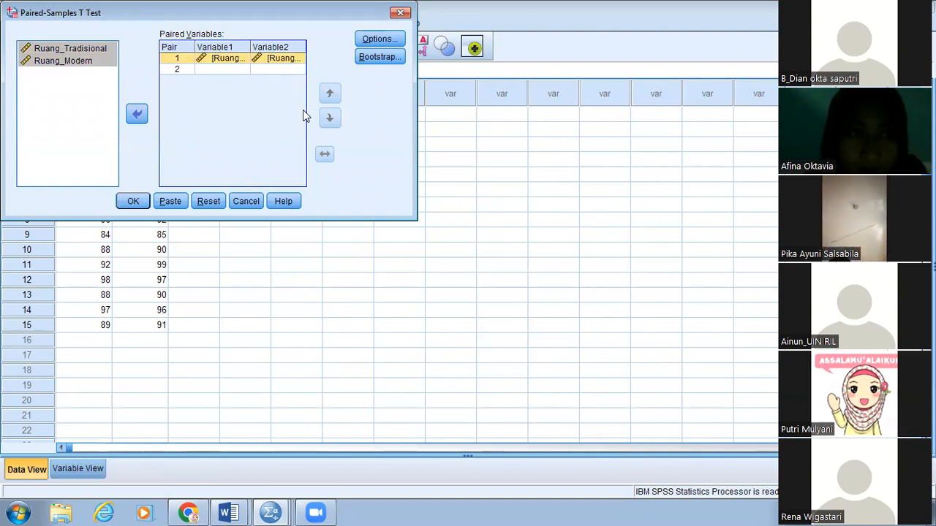
left_click(387, 39)
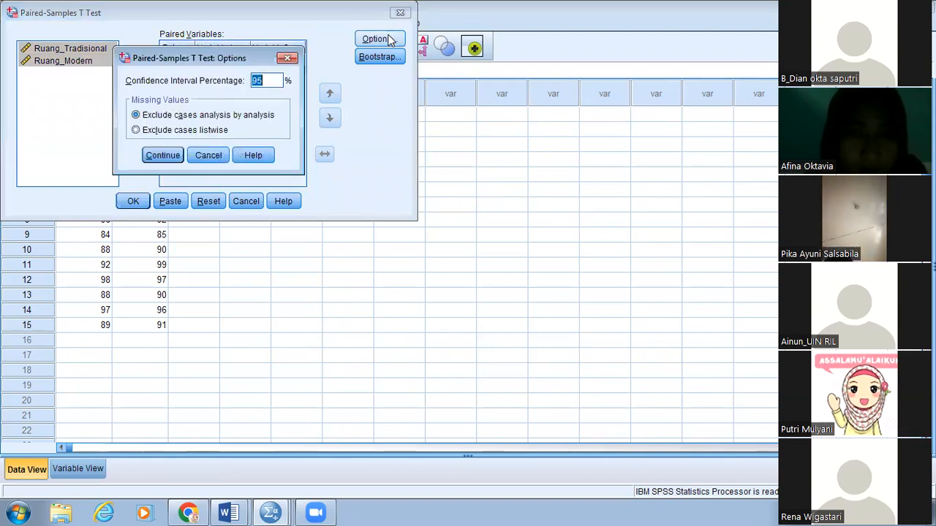
left_click(288, 58)
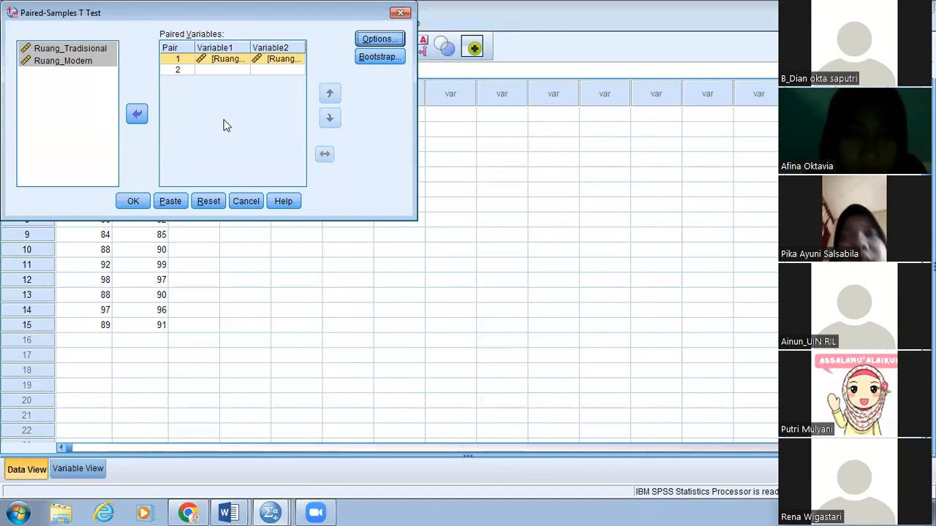
Run the paired-samples t test and examine the Paired Samples Statistics, Correlations and Test tables in the output.
left_click(129, 207)
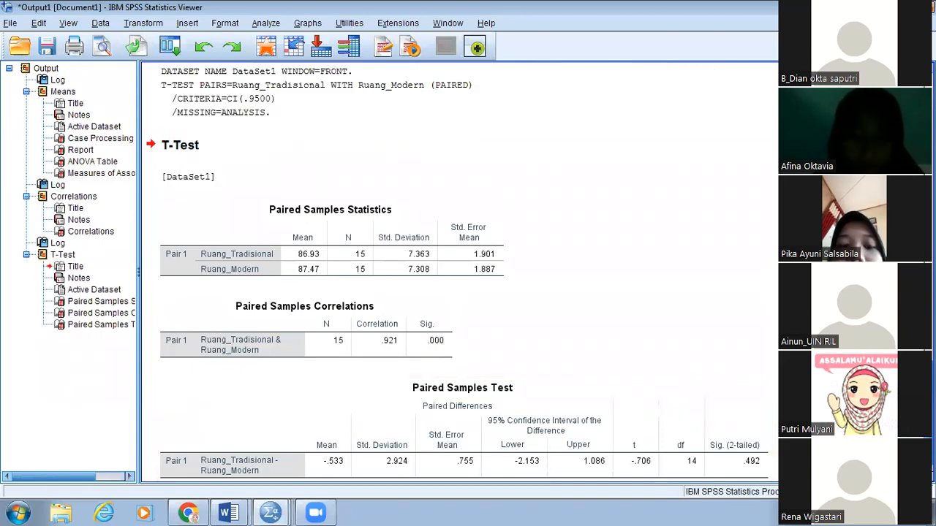
scroll(745, 370, "down", 1)
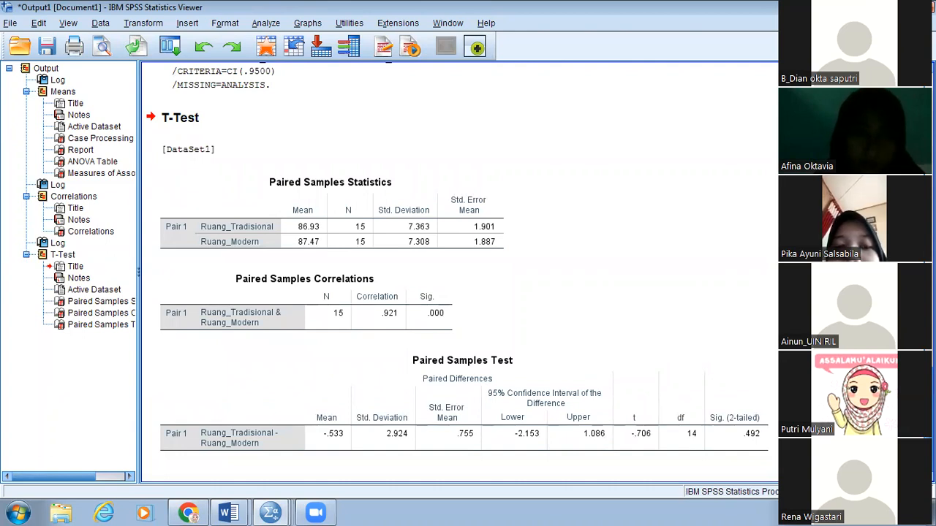
left_click(512, 418)
left_click(434, 307)
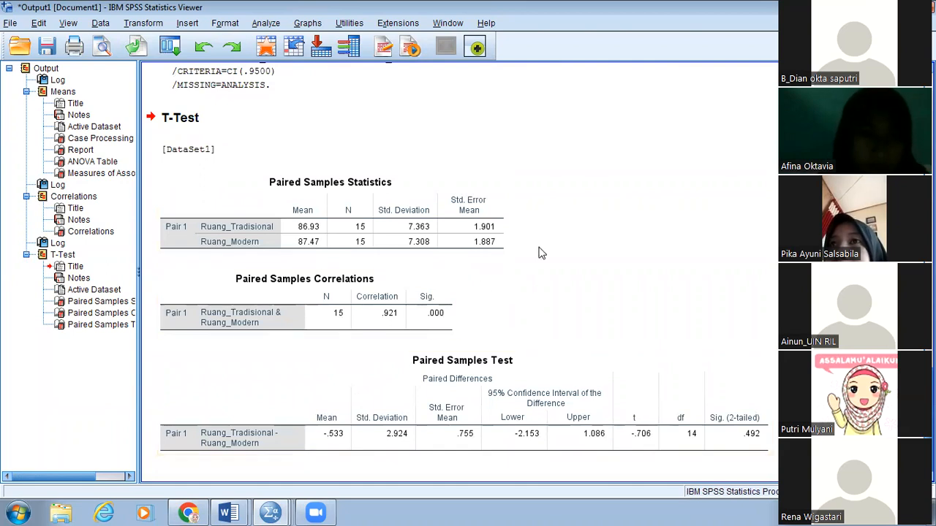
left_click(524, 381)
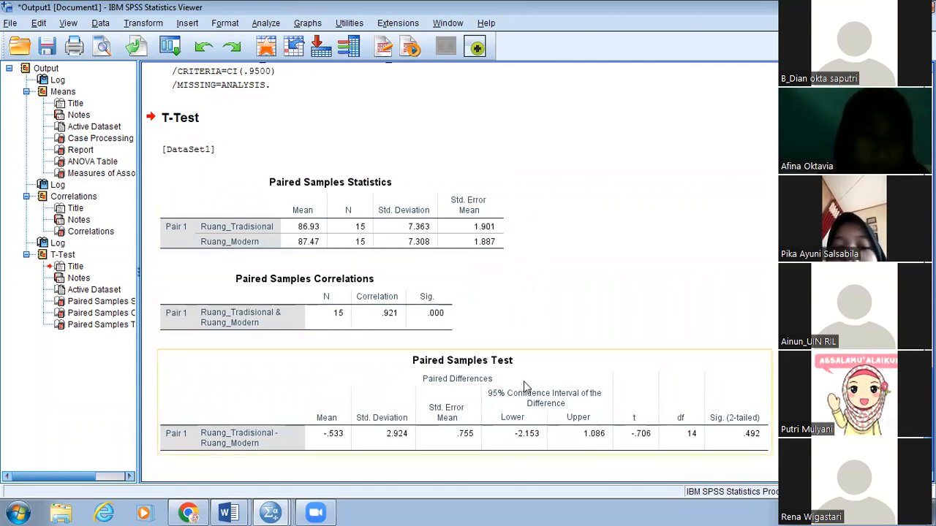
left_click(581, 292)
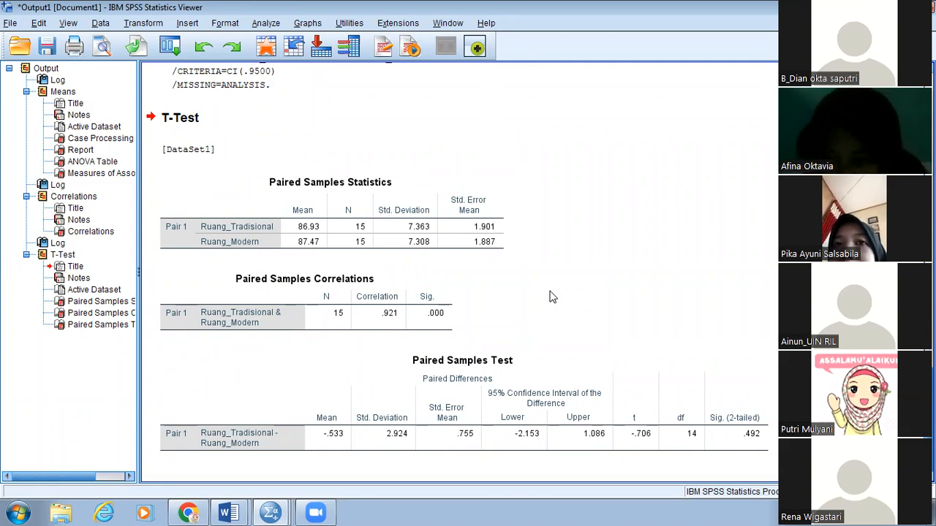
left_click(634, 442)
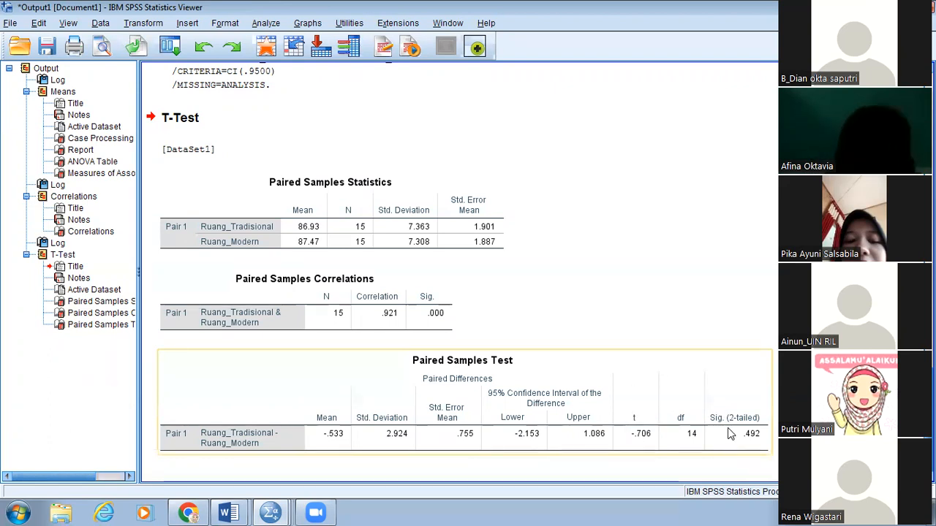
Switch to the Data Praktikum document in Word and copy the values of the first Jenis Ruang and Stres Karyawan columns under Data Stress Karyawan.
mouse_move(231, 513)
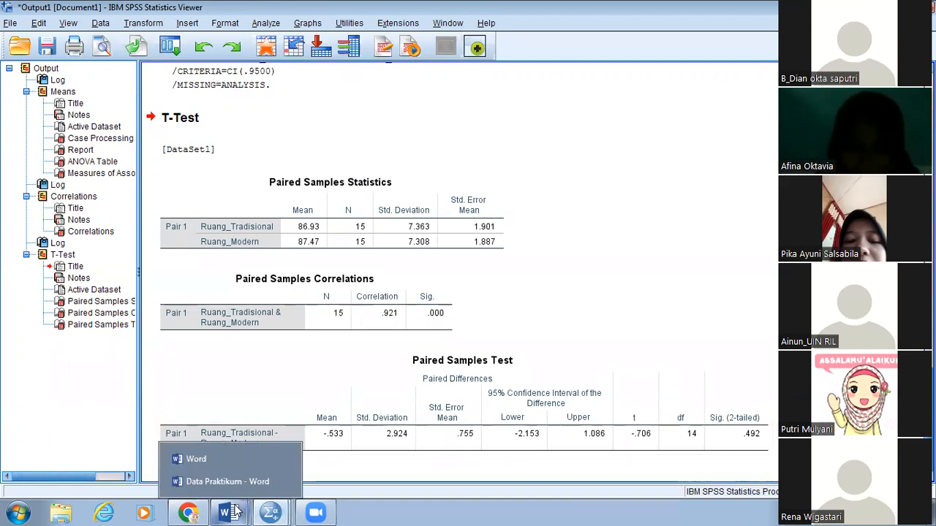
left_click(228, 481)
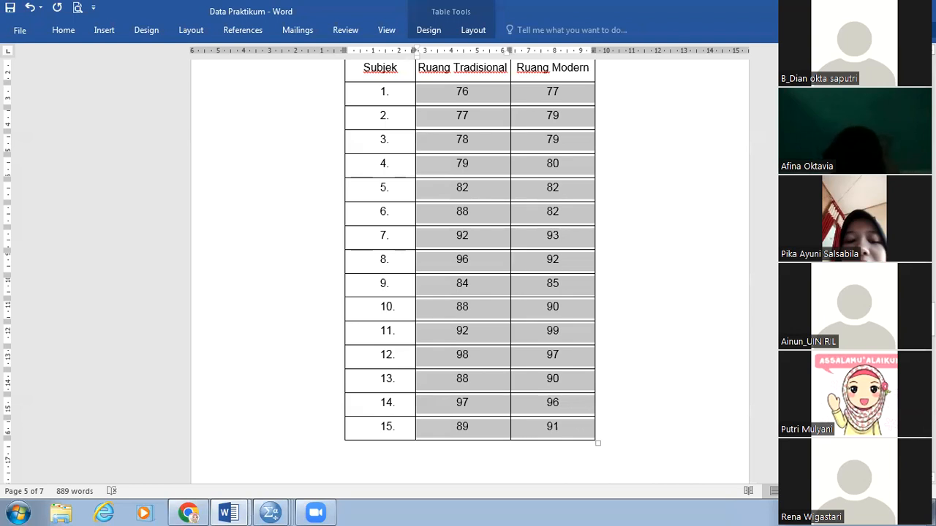
scroll(470, 271, "down", 10)
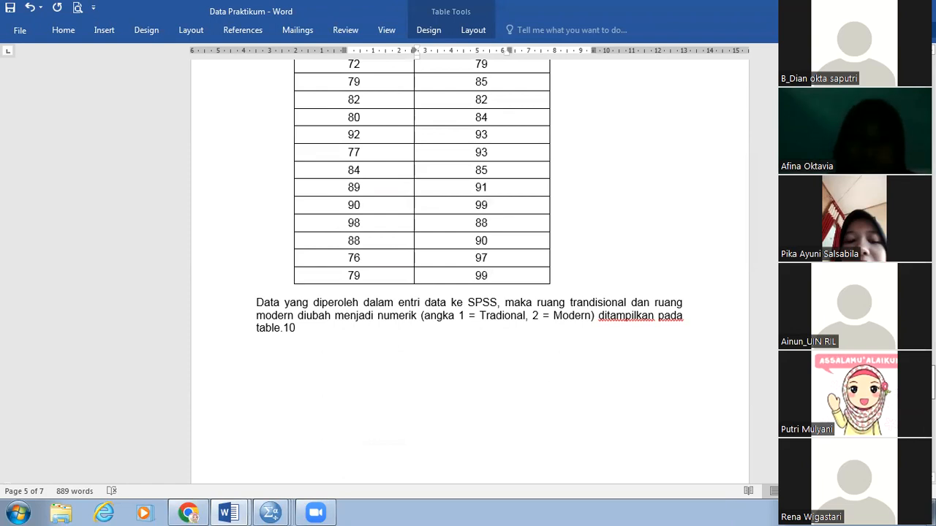
scroll(470, 271, "down", 1)
scroll(470, 271, "down", 7)
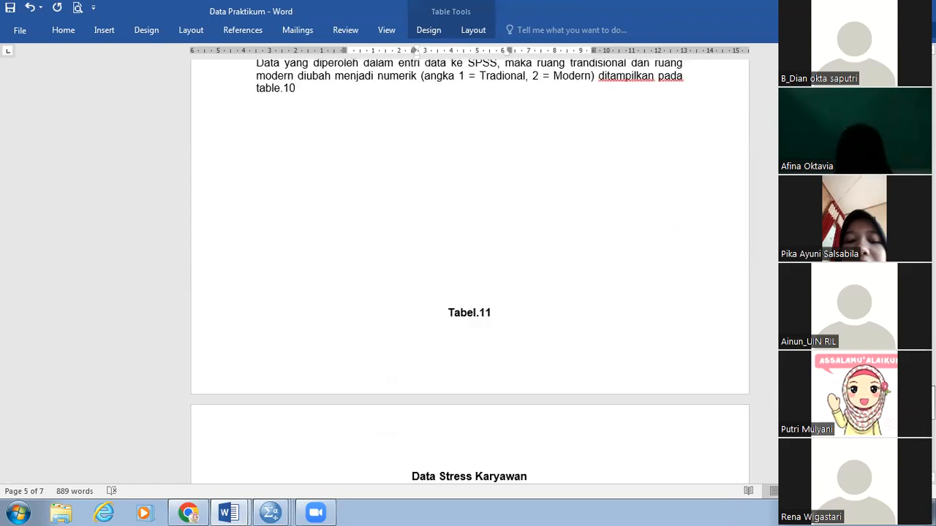
scroll(470, 271, "down", 8)
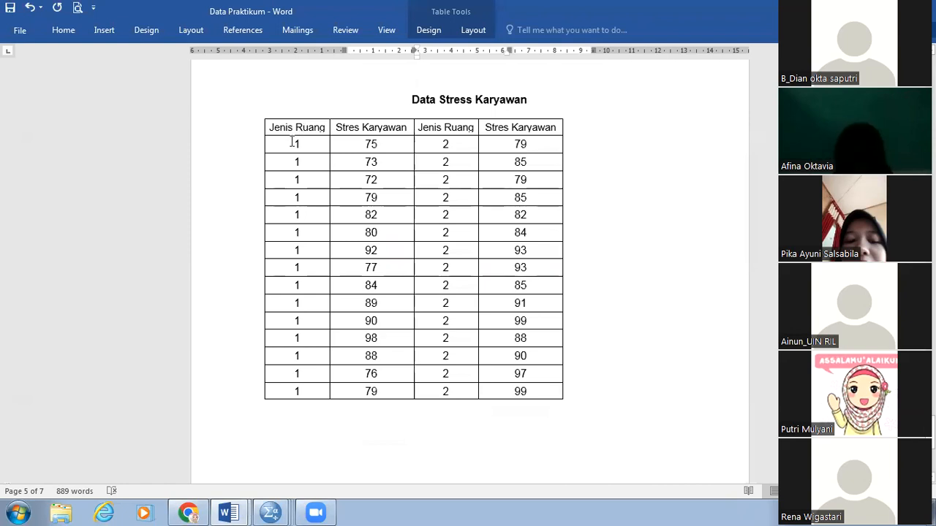
left_click_drag(295, 144, 365, 381)
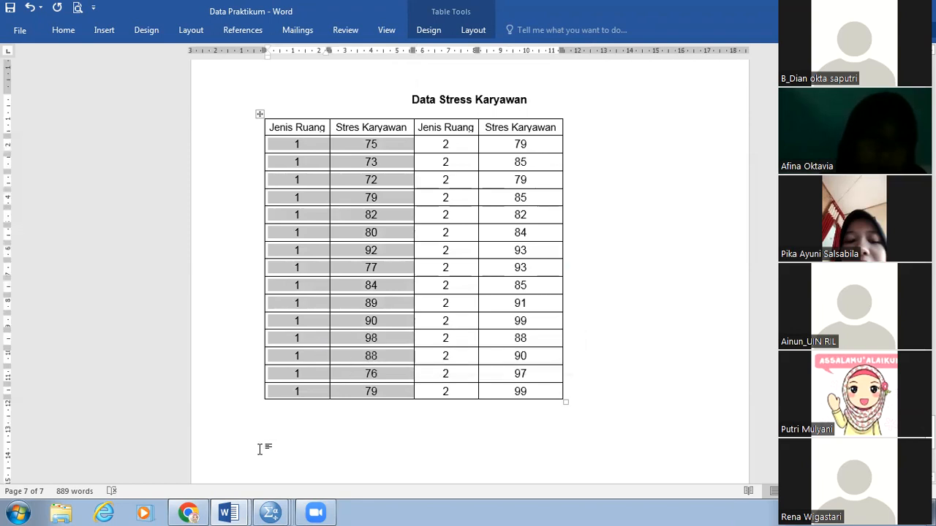
Return to the SPSS Data Editor, create another new dataset and paste the copied room type 1 data at row 1 of the first column.
left_click(267, 509)
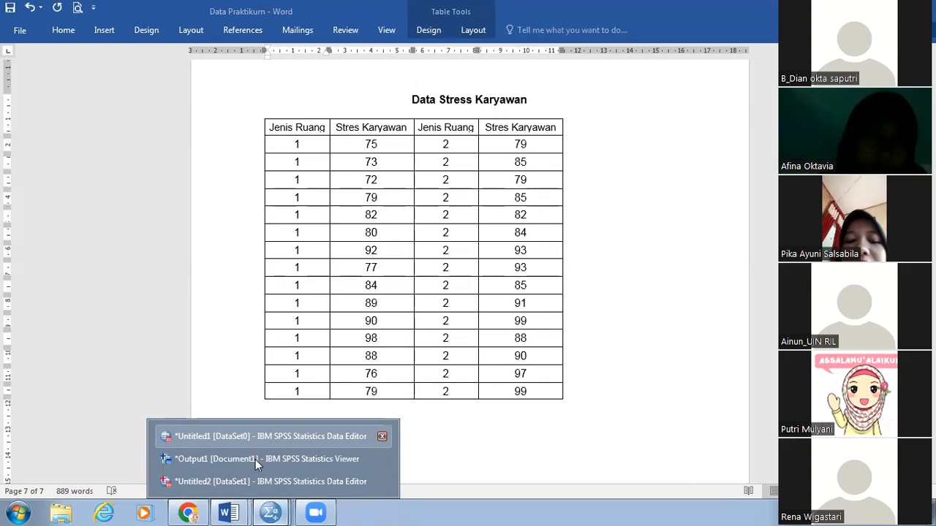
left_click(257, 476)
key("ctrl+n")
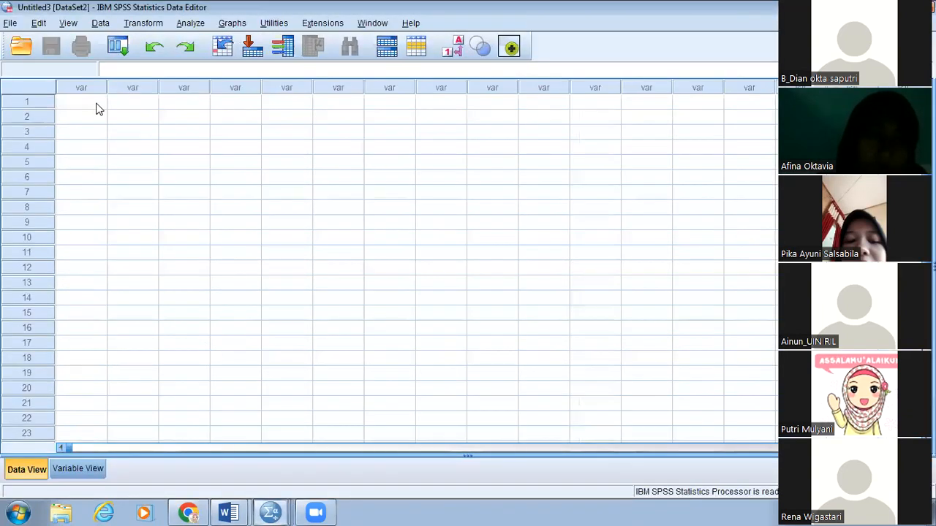
left_click(96, 102)
type("1.00\t75.00 1.00\t73.00 1.00\t72.00 1.00\t79.00 1.00\t82.00 1.00\t80.00 1.00\t92.00 1.00\t77.00 1.00\t84.00 1.00\t89.00 1.00\t90.00 1.00\t98.00 1.00\t88.00 1.00\t76.00 1.00\t79.00")
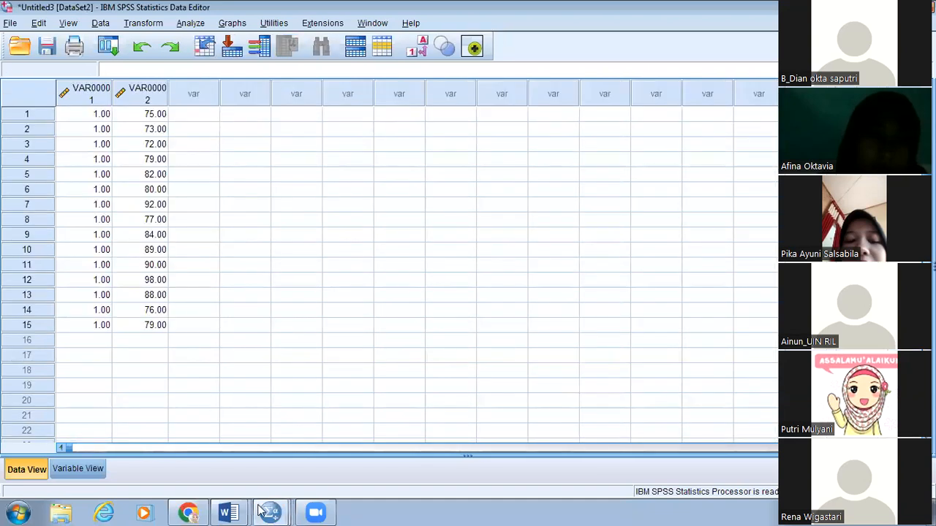
left_click(227, 513)
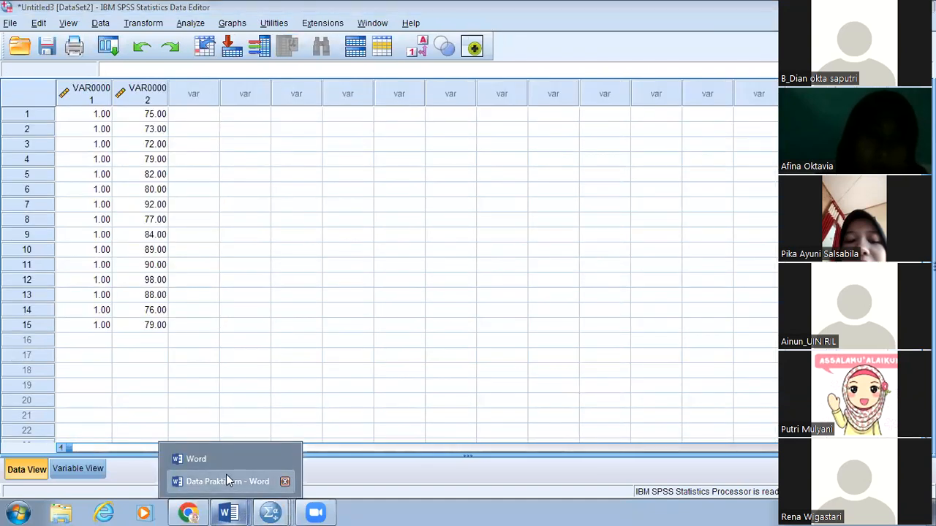
left_click(227, 481)
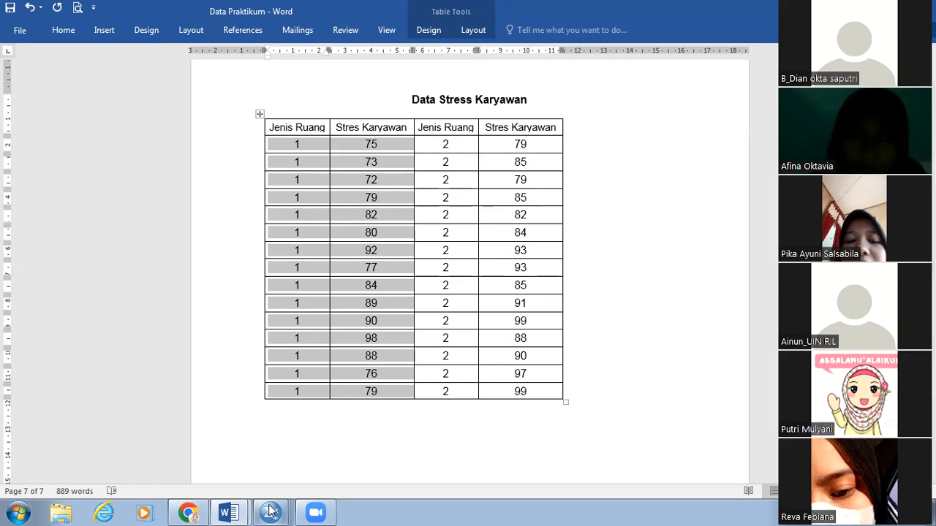
mouse_move(269, 511)
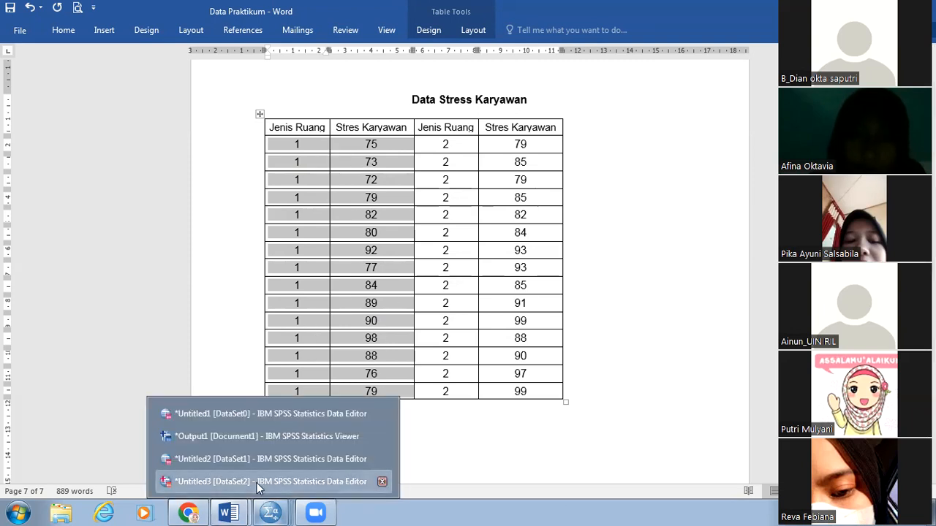
left_click(255, 481)
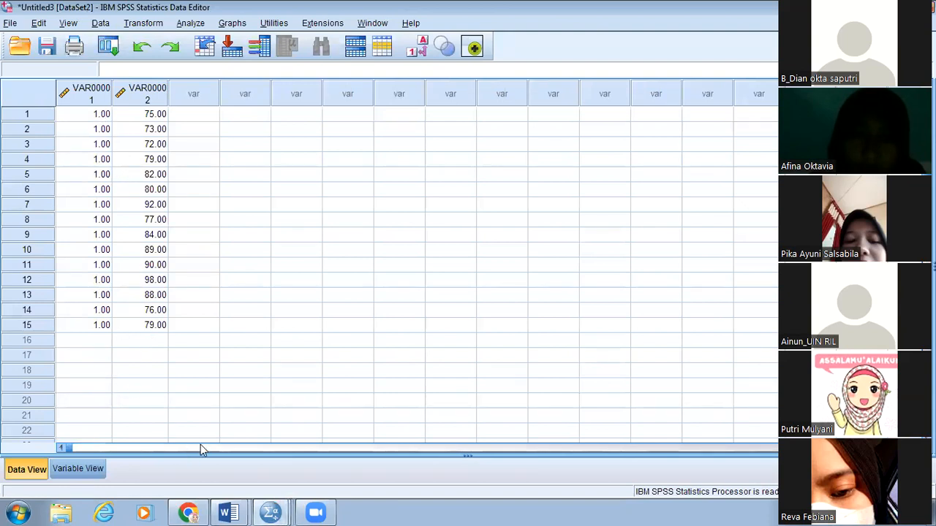
Copy the second Jenis Ruang column's values from the Word table and paste them into the new SPSS dataset's first variable from row 16.
mouse_move(234, 508)
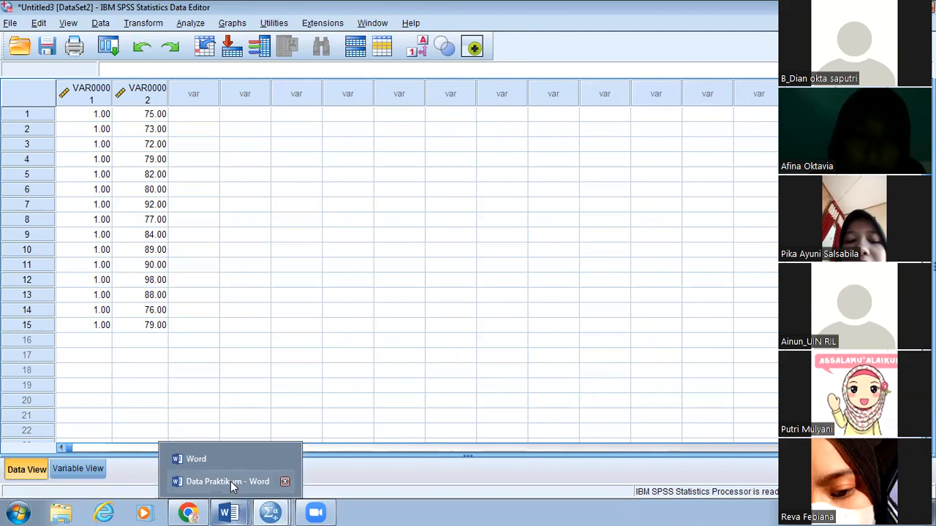
left_click(230, 481)
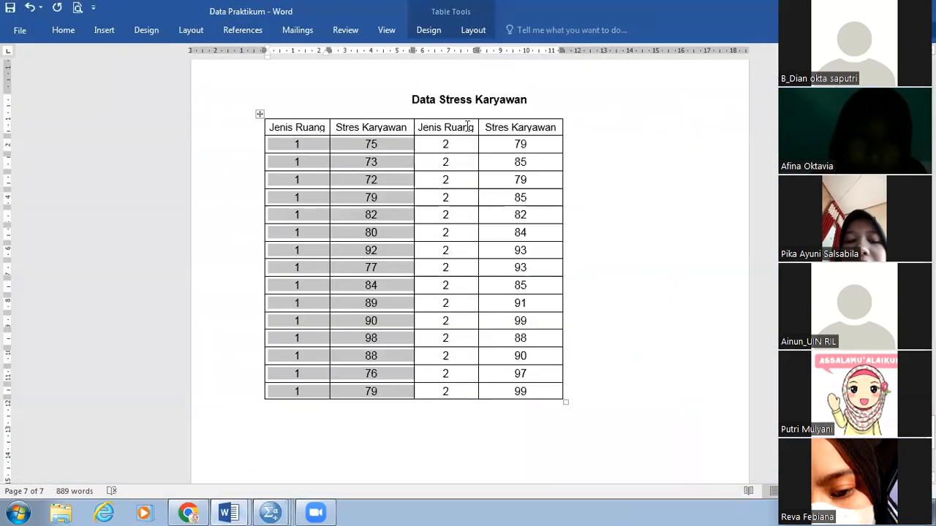
left_click_drag(435, 144, 452, 395)
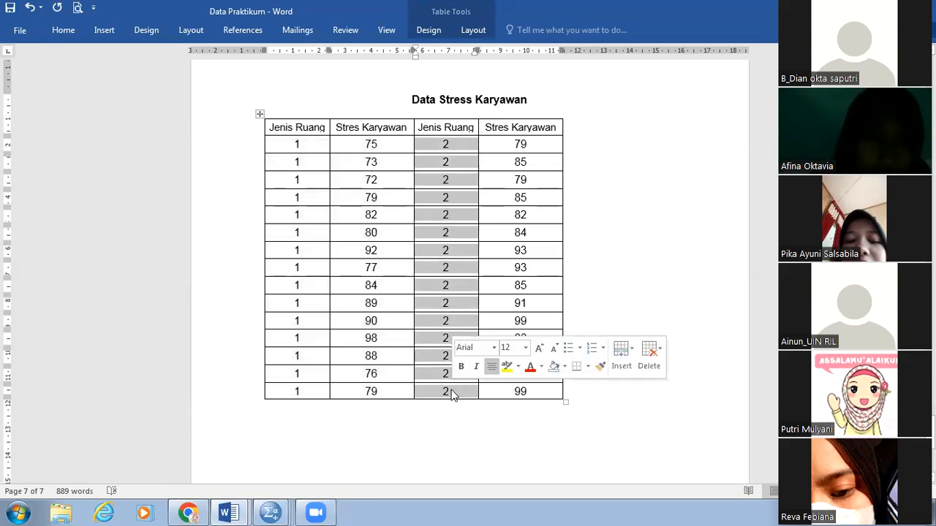
left_click(276, 512)
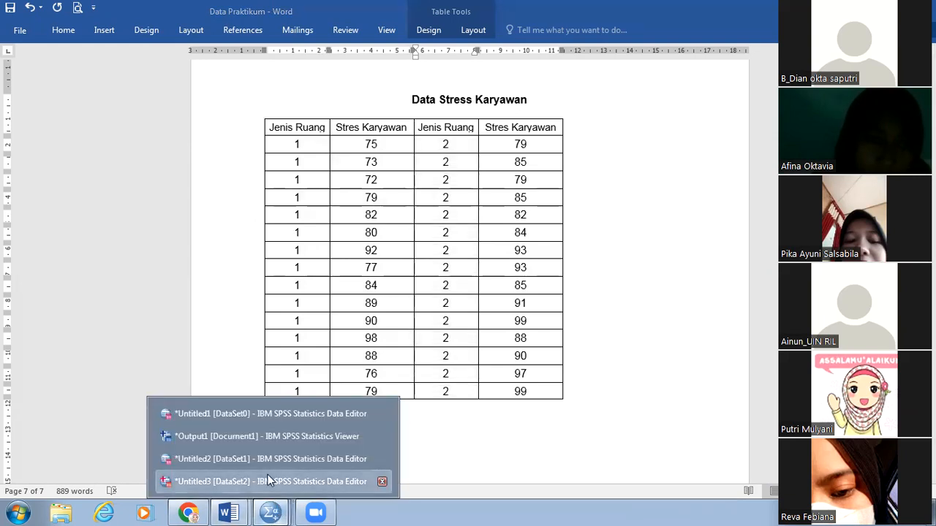
left_click(271, 481)
left_click(81, 341)
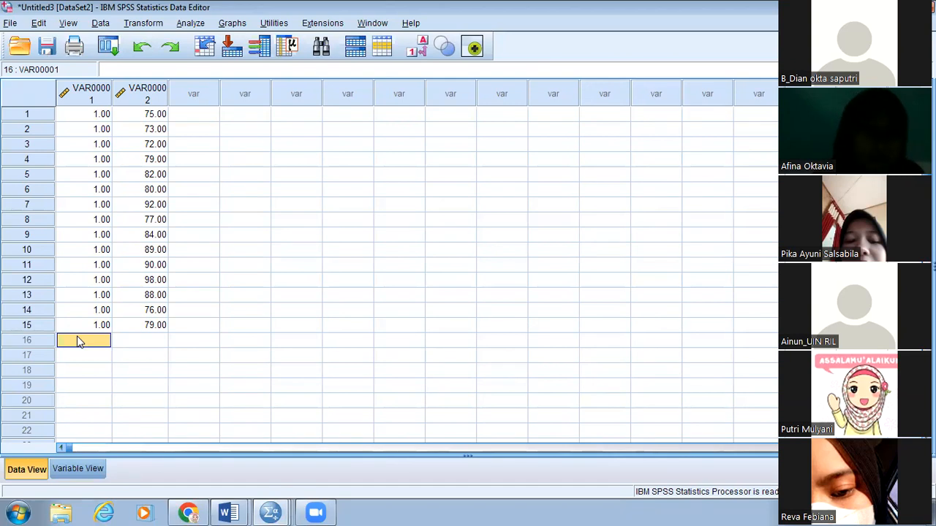
key("ctrl+v")
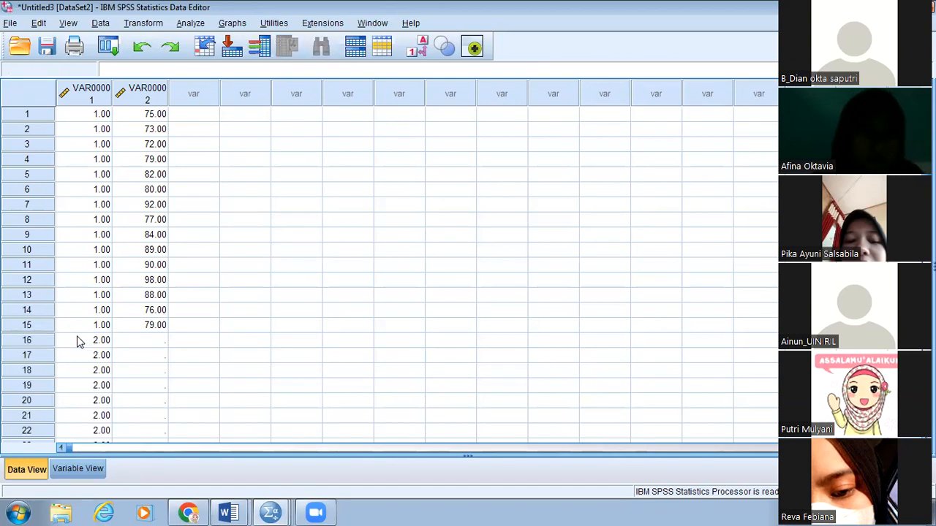
Copy the second Stres Karyawan column's values from the Word table and paste them into the SPSS dataset's second variable from row 16.
left_click(288, 512)
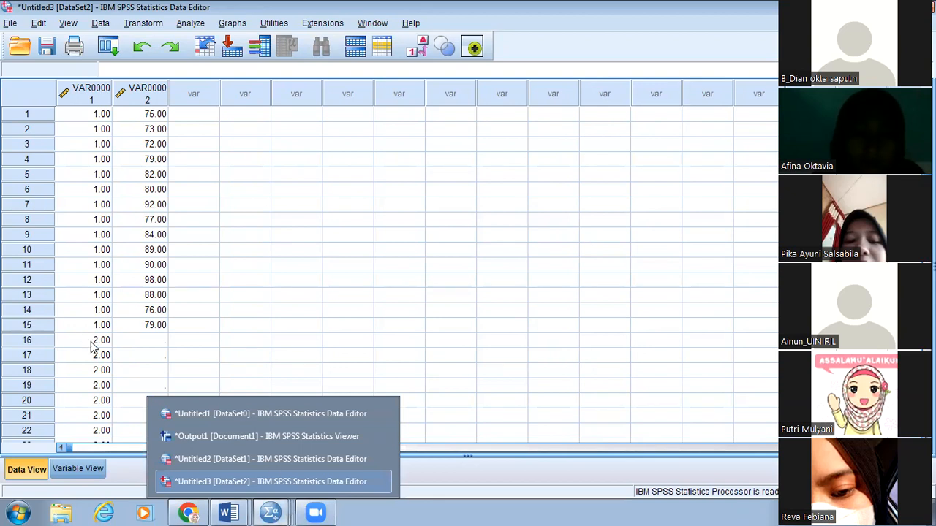
left_click(259, 512)
mouse_move(232, 511)
left_click(228, 484)
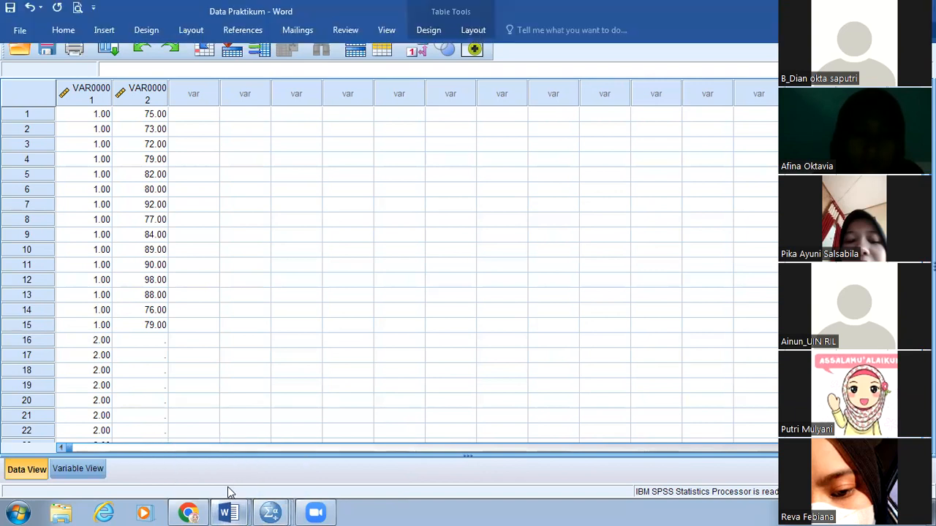
left_click_drag(513, 146, 539, 387)
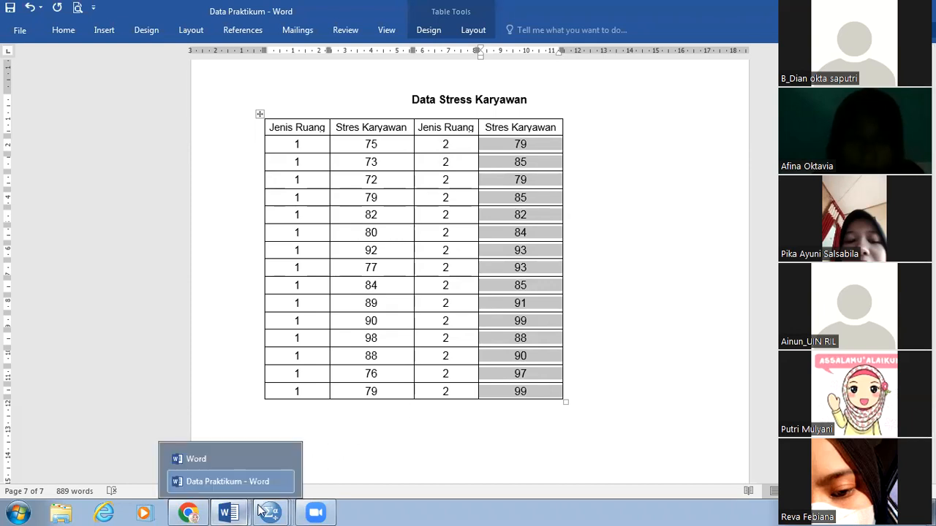
mouse_move(271, 512)
left_click(266, 481)
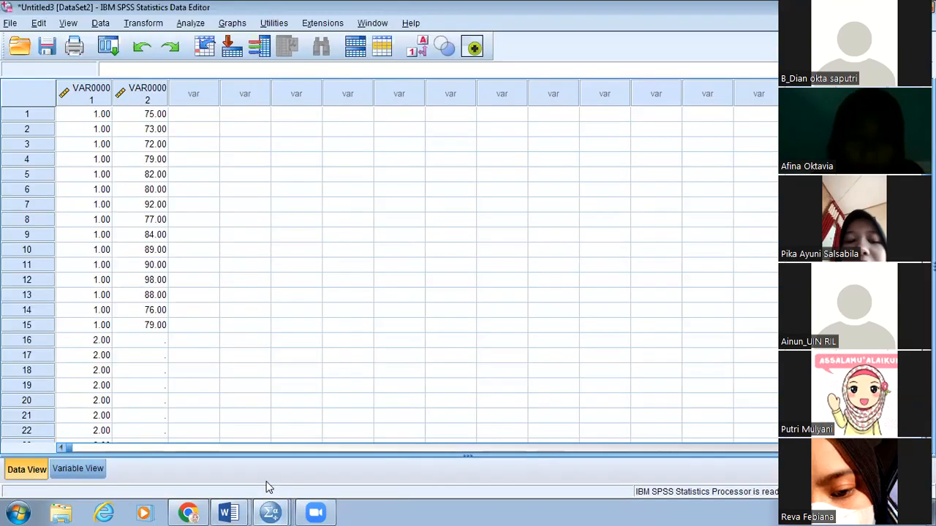
left_click(133, 341)
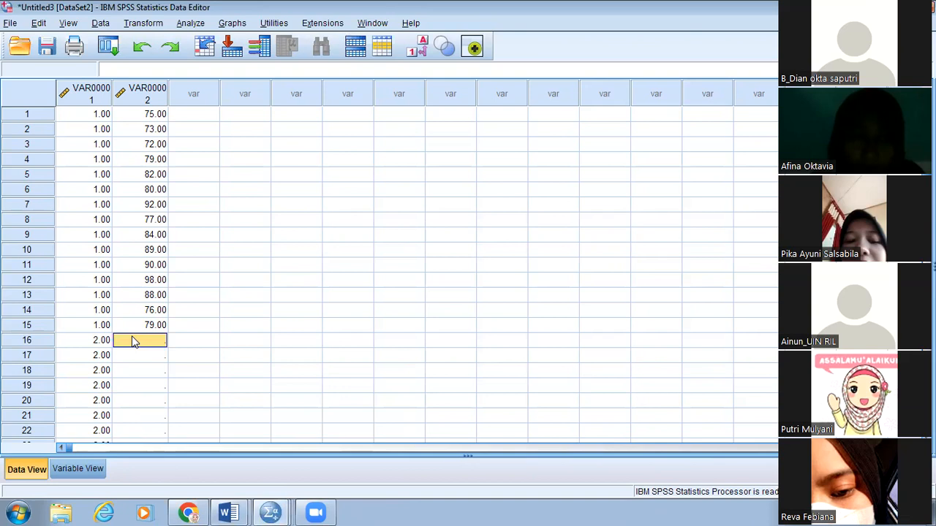
key("ctrl+v")
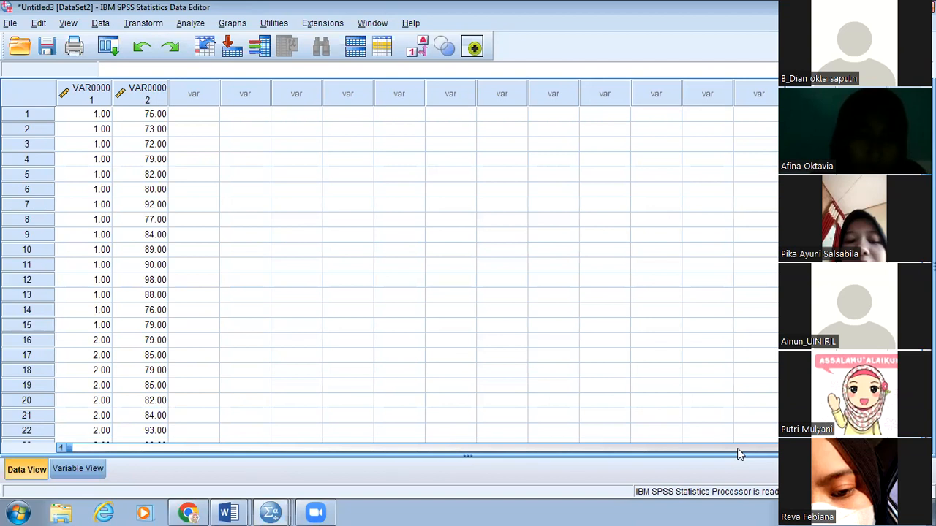
Rename the first variable as Jenis_Ruangan and the second variable as Stres_Karyawan in the new dataset.
left_click(62, 469)
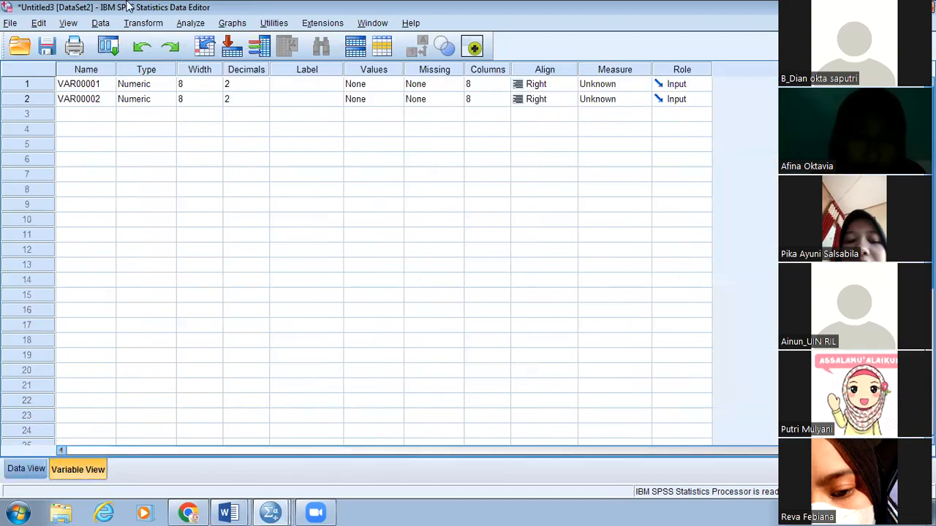
left_click(107, 86)
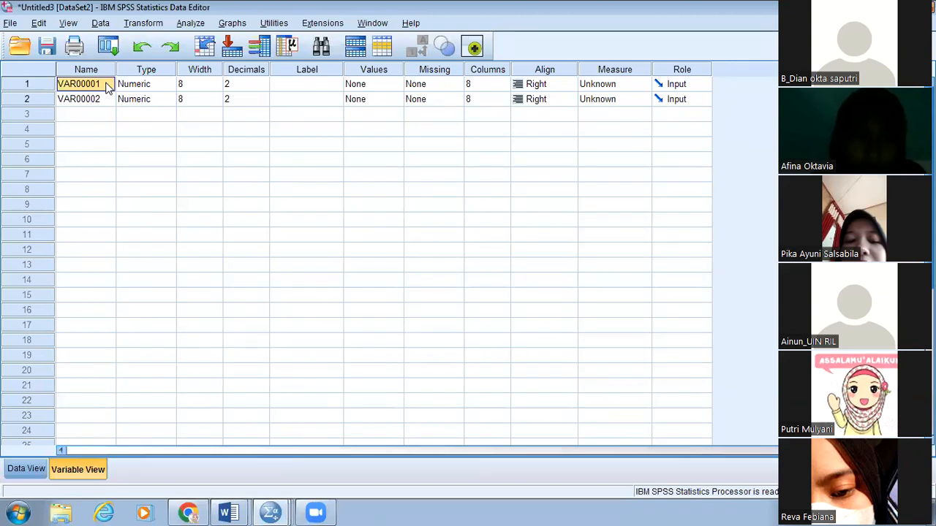
type("Jenis_Rua")
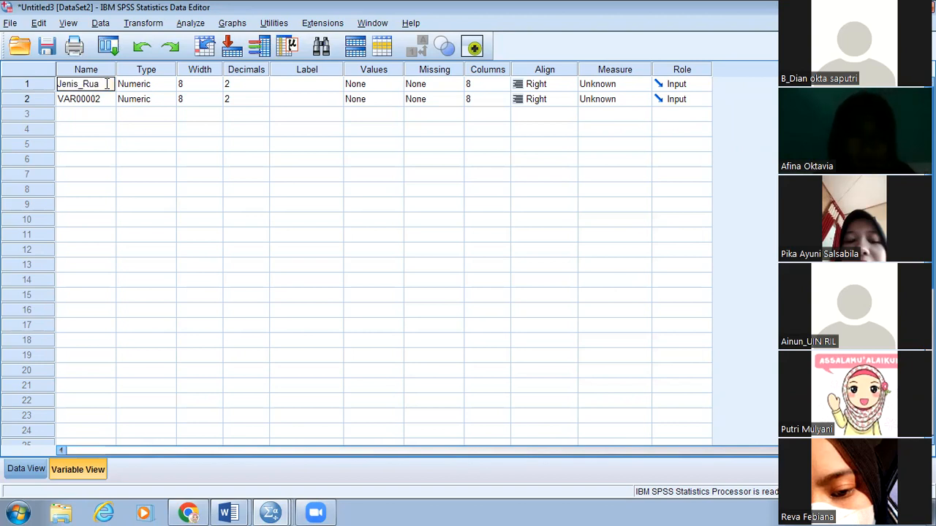
type("ngan")
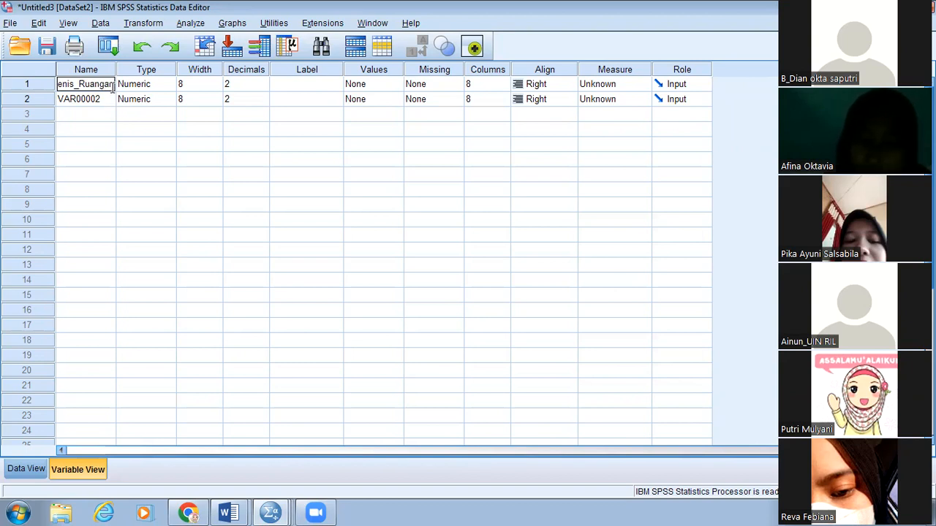
left_click(110, 100)
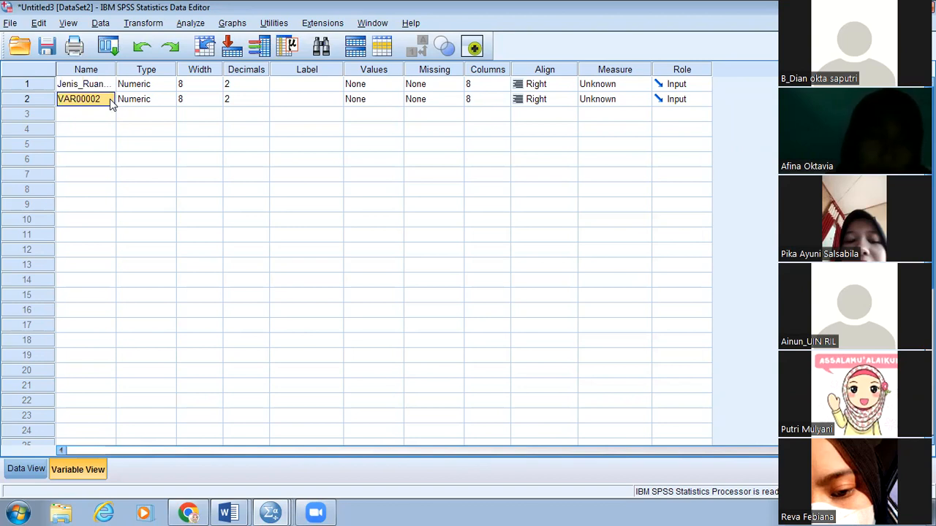
type("Stres")
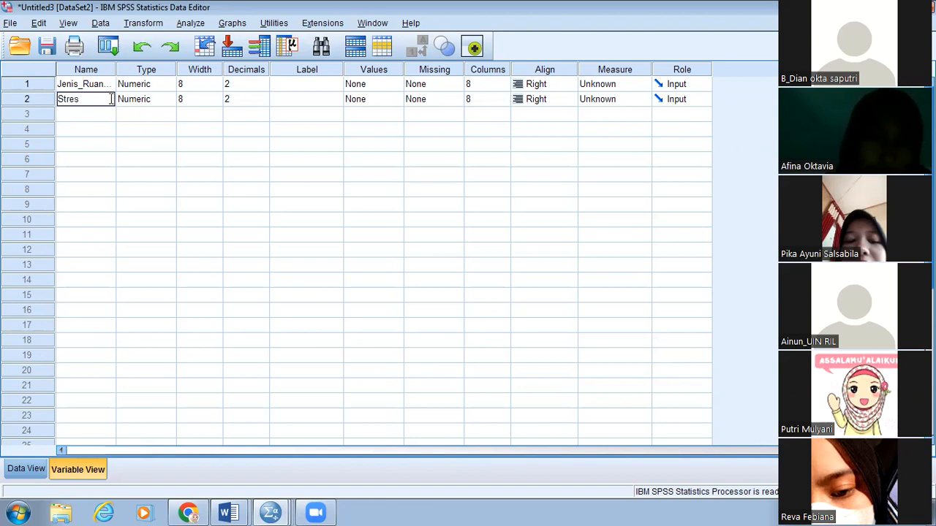
type("_Karyawan")
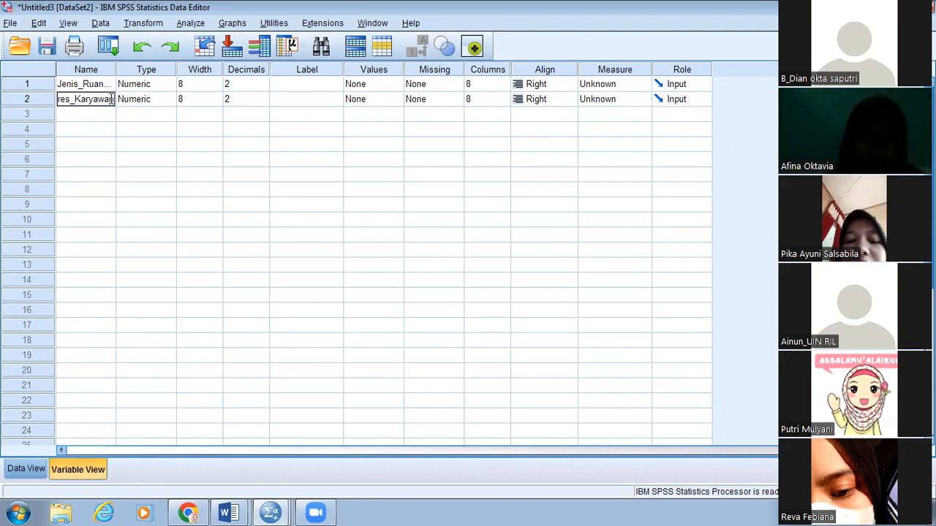
Set the decimals of both Jenis_Ruangan and Stres_Karyawan to 0.
left_click(262, 87)
left_click(263, 87)
left_click(263, 87)
left_click(263, 100)
left_click(263, 100)
left_click(264, 100)
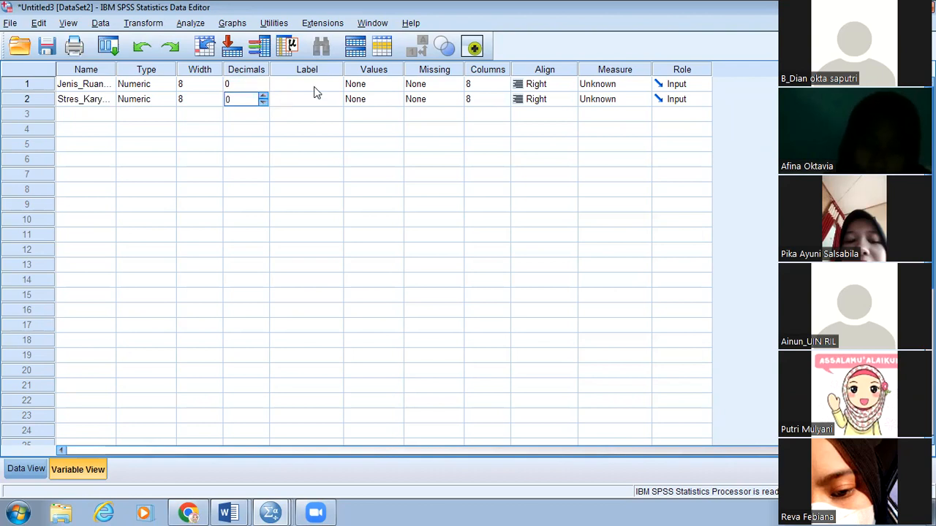
left_click(392, 86)
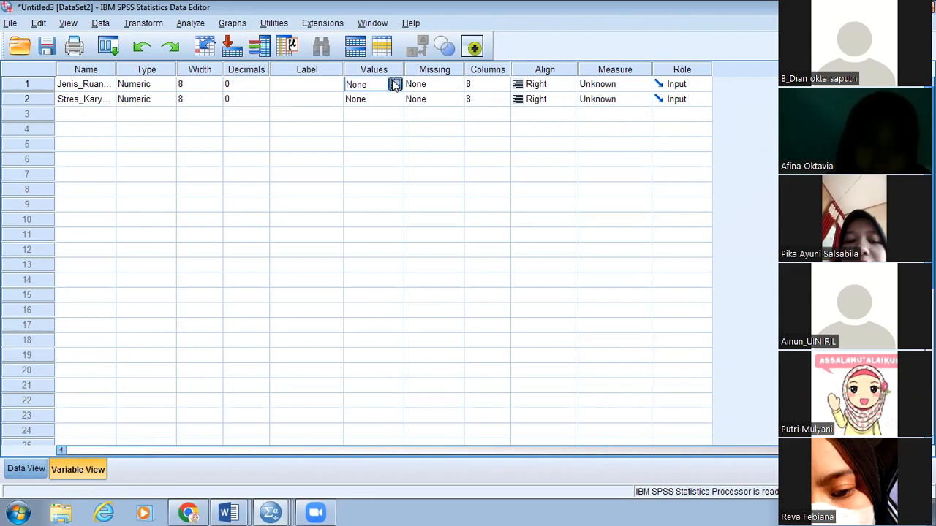
left_click(395, 85)
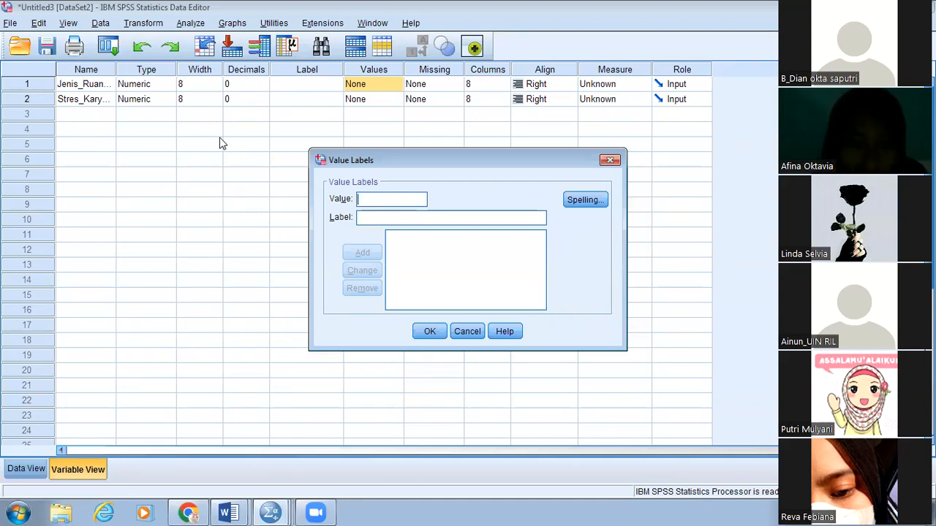
left_click(610, 160)
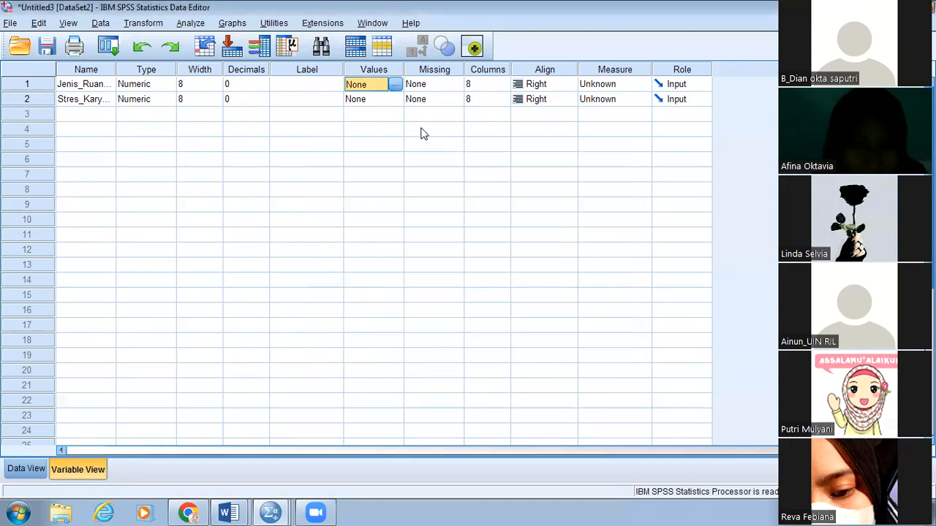
Add a value label to the Jenis_Ruangan variable that defines 1 as Tradisional.
left_click(387, 86)
left_click(394, 85)
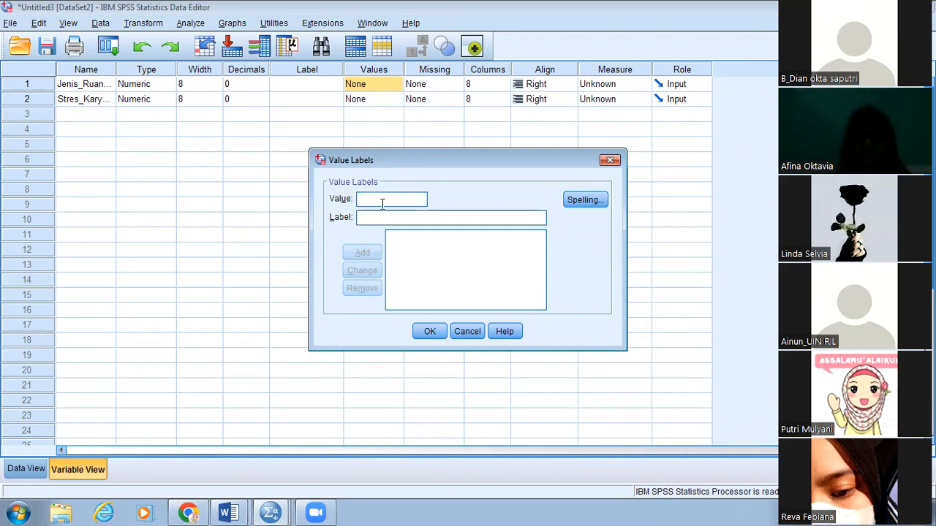
type("1")
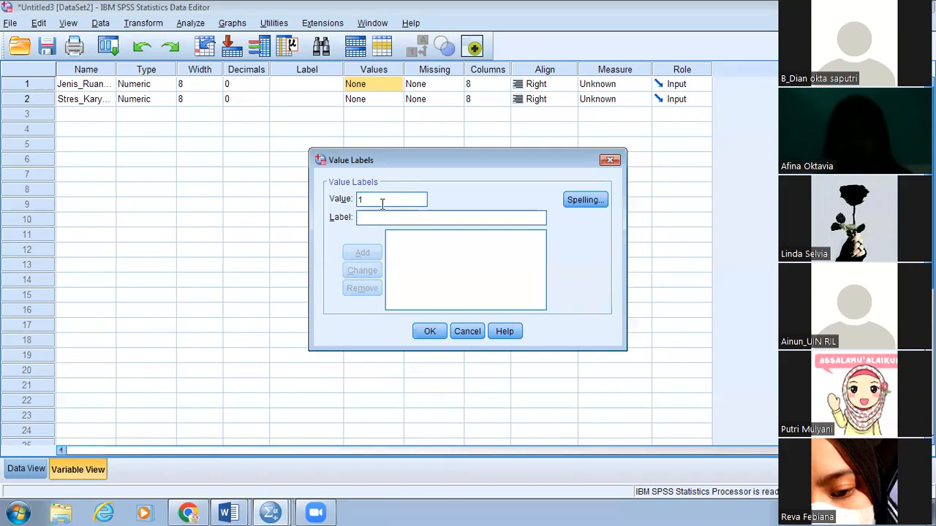
left_click(383, 218)
left_click(385, 218)
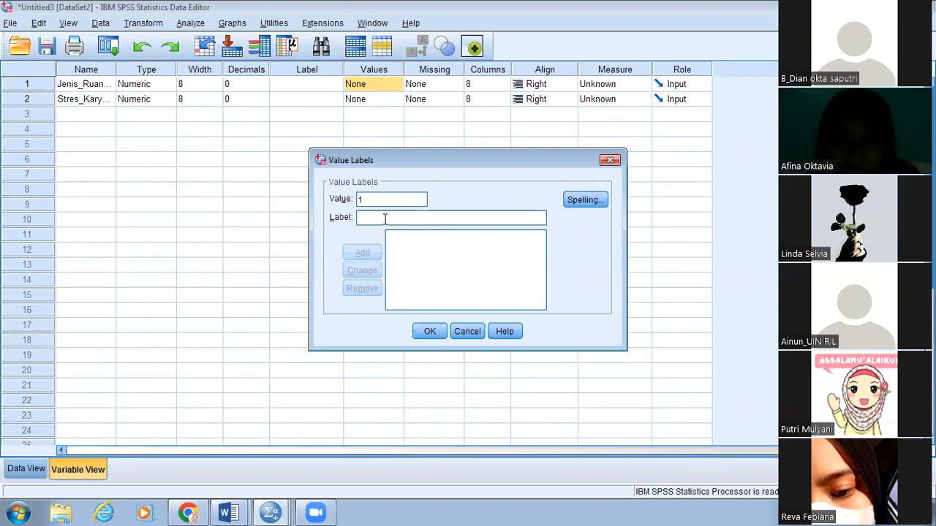
type("Tradi")
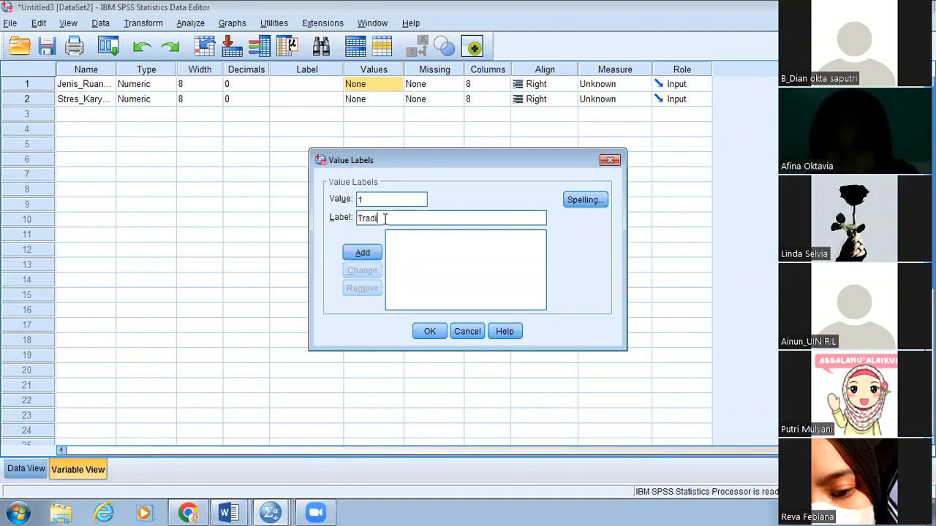
type("sional")
left_click(363, 253)
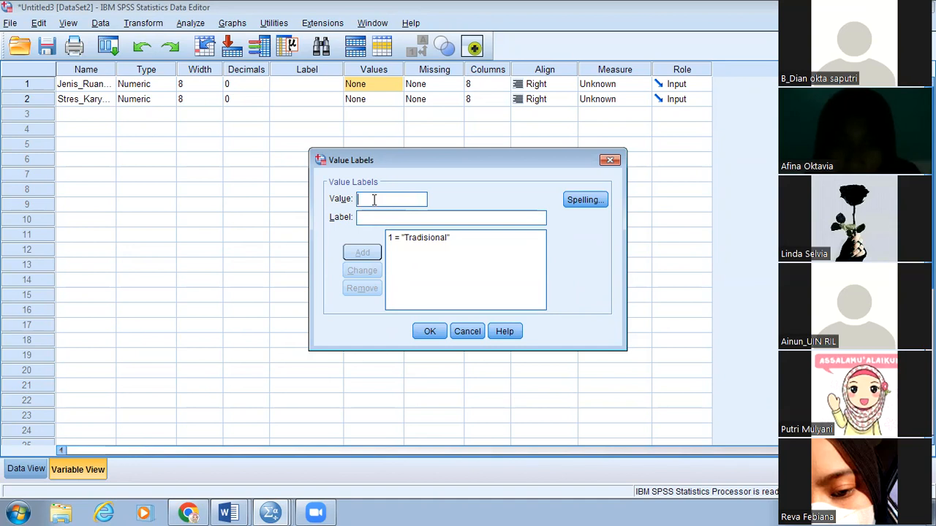
Add the value label 2 = Modern to Jenis_Ruangan and apply the value labels.
type("2")
left_click(377, 223)
type("Modern")
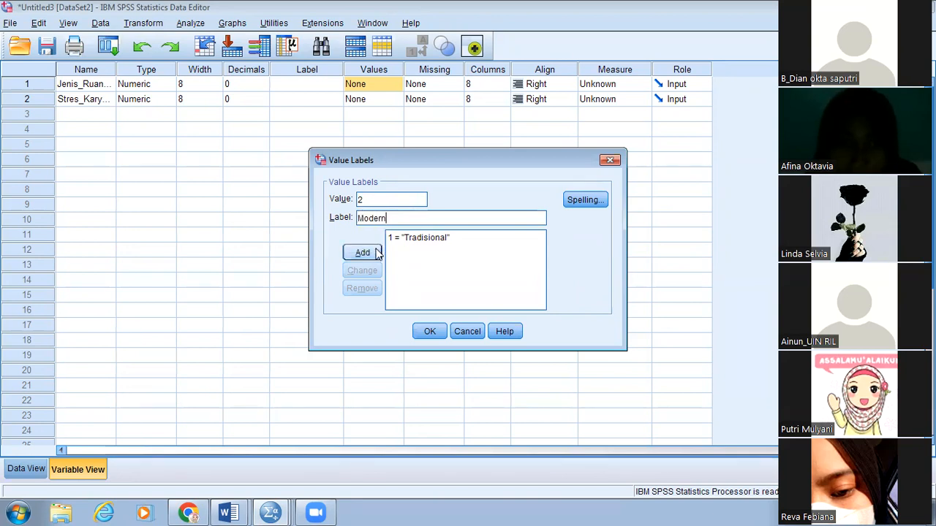
left_click(376, 252)
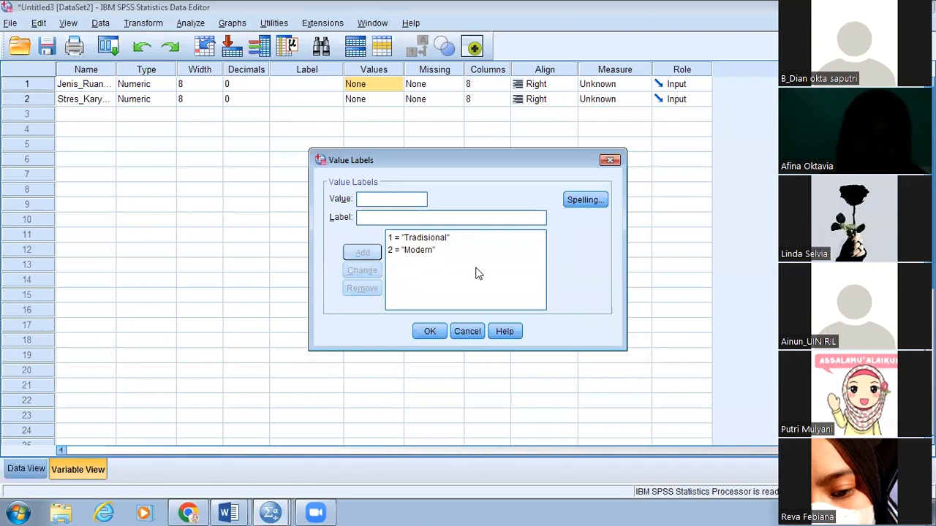
left_click(386, 216)
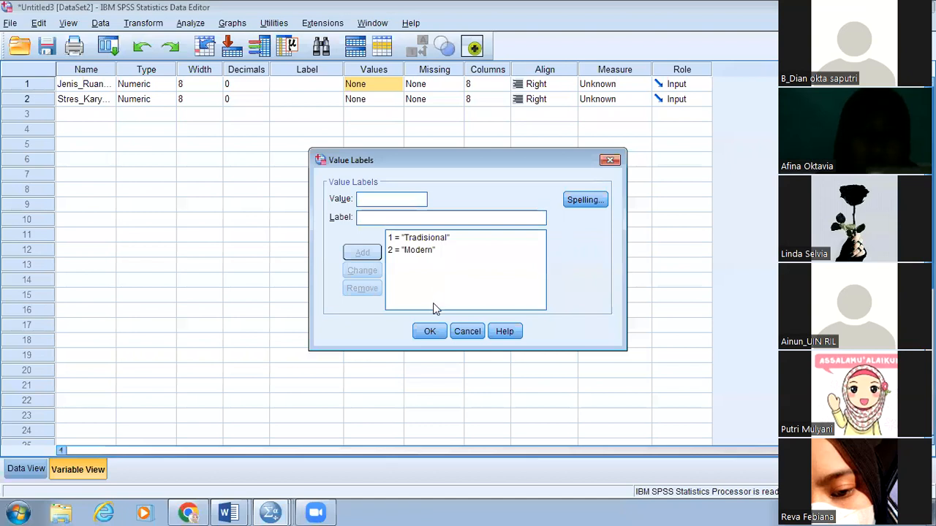
left_click(430, 331)
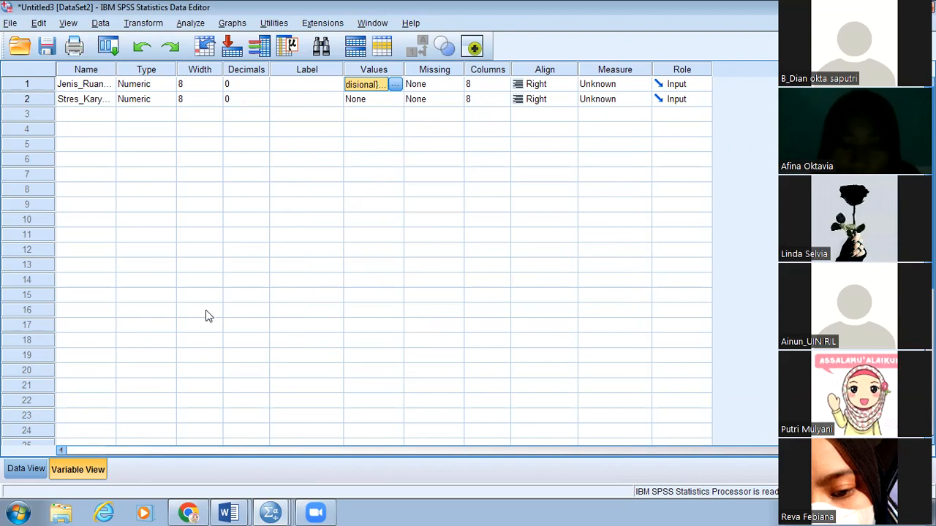
Review the data values and the value labels defined for Jenis_Ruangan, and return to the data rows.
left_click(36, 471)
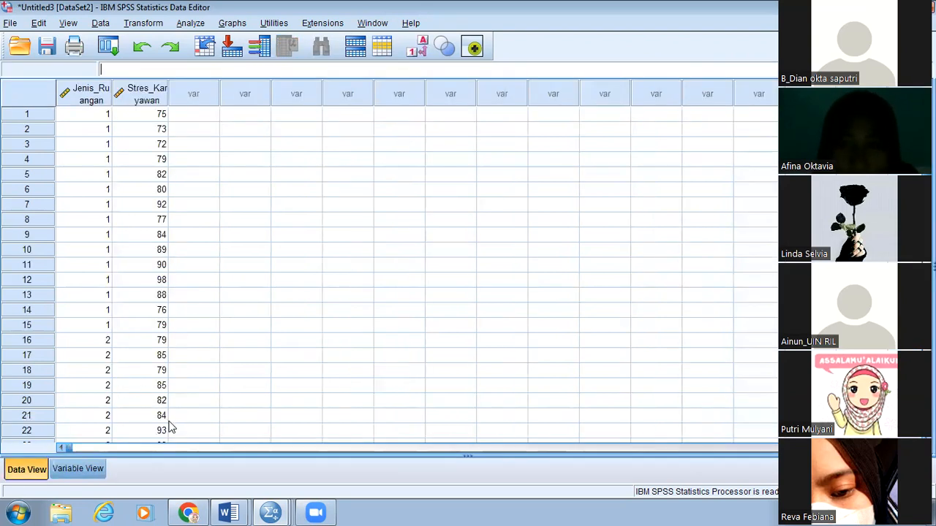
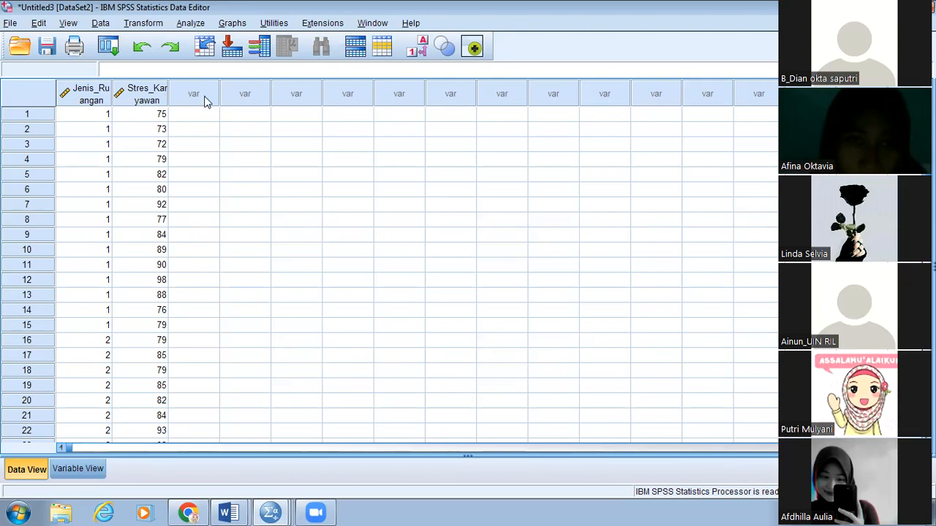
left_click(78, 468)
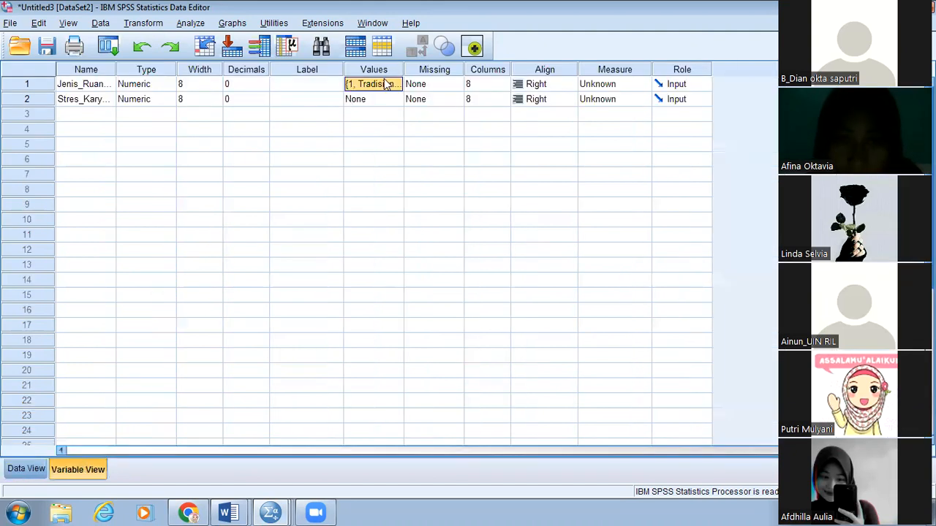
left_click(395, 84)
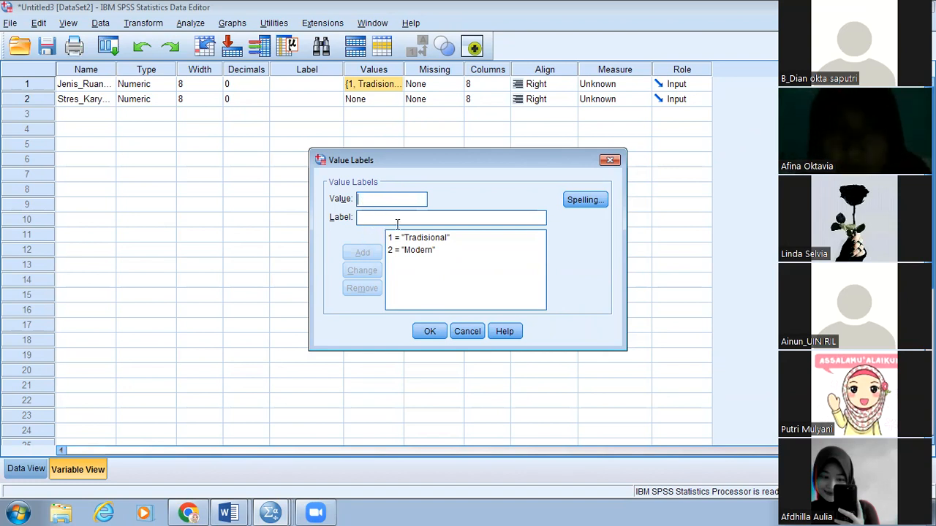
left_click(425, 335)
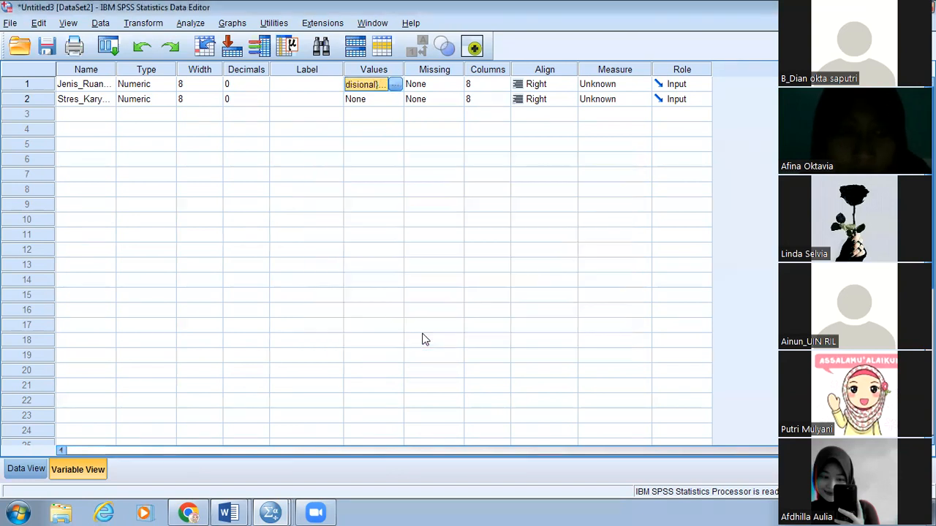
left_click(26, 470)
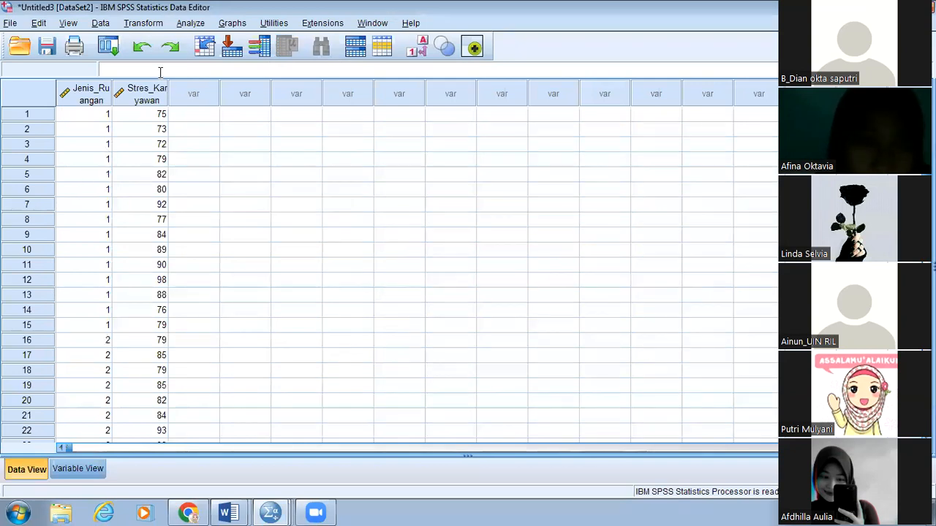
Start an Independent-Samples T Test with Jenis_Ruangan as the grouping variable and Stres_Karyawan as the test variable.
left_click(187, 23)
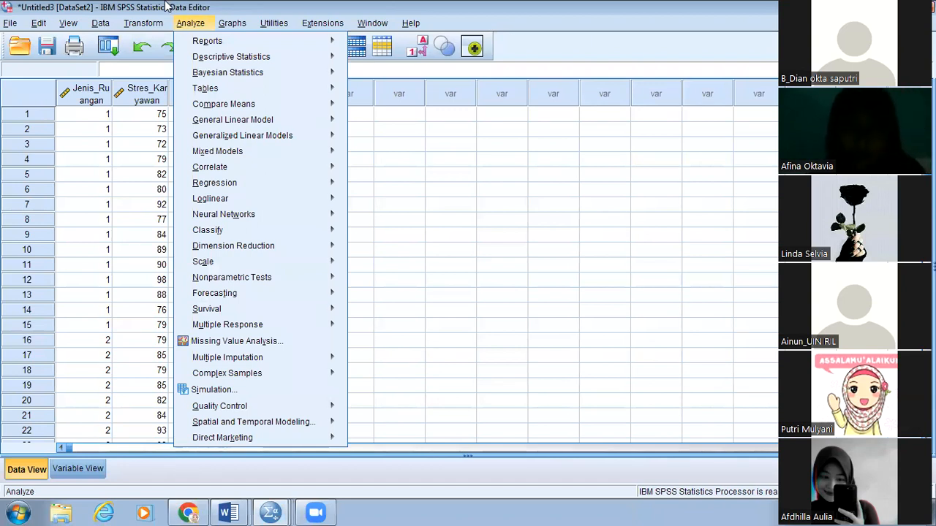
mouse_move(246, 150)
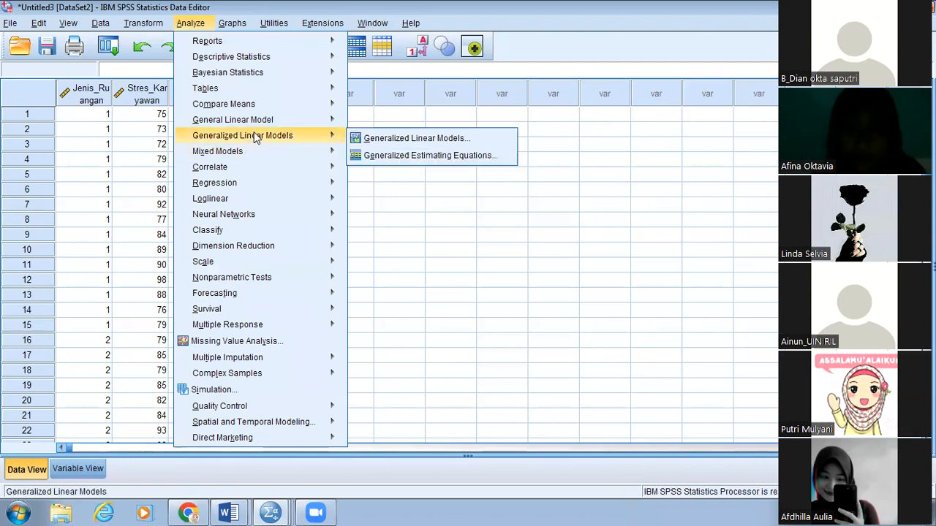
mouse_move(281, 108)
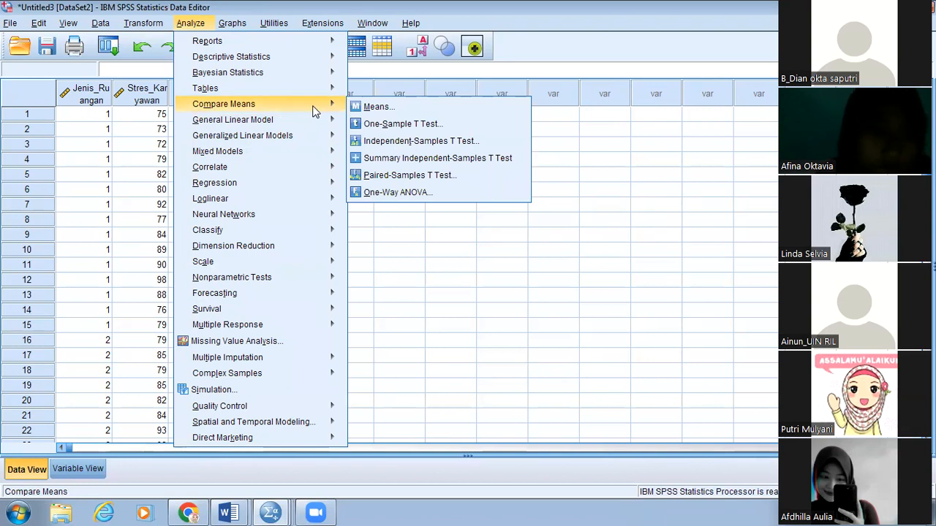
left_click(413, 140)
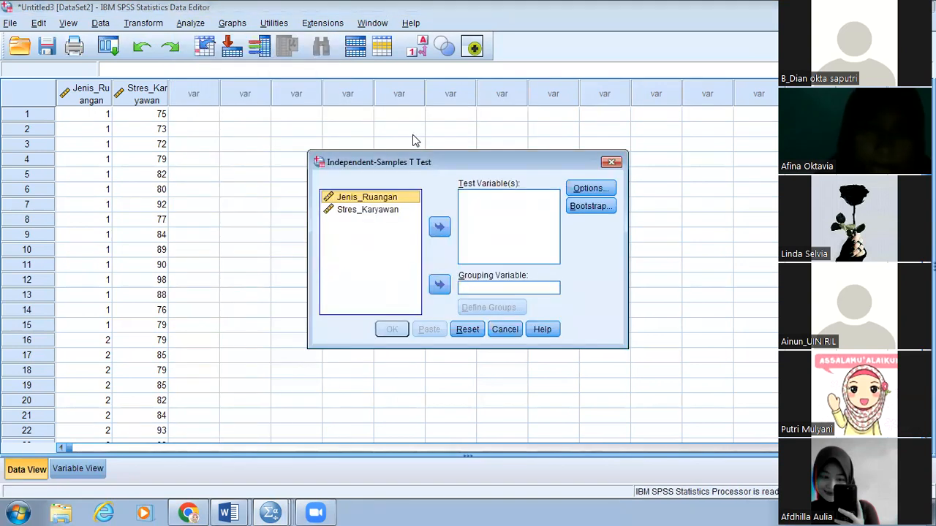
left_click(440, 287)
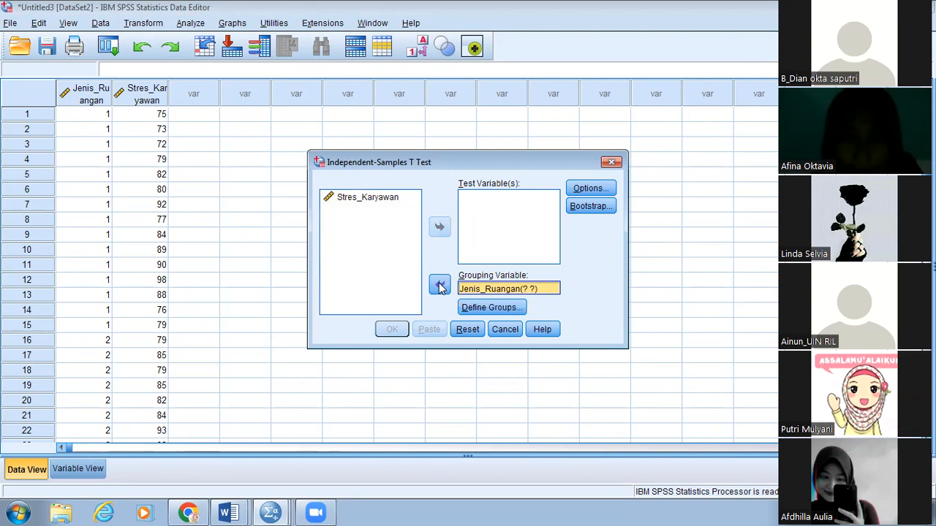
left_click(399, 199)
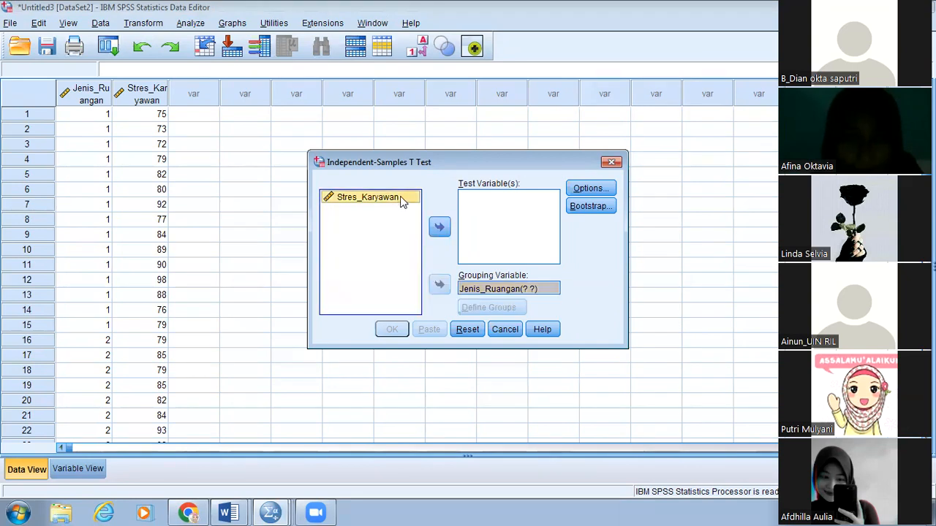
left_click(439, 228)
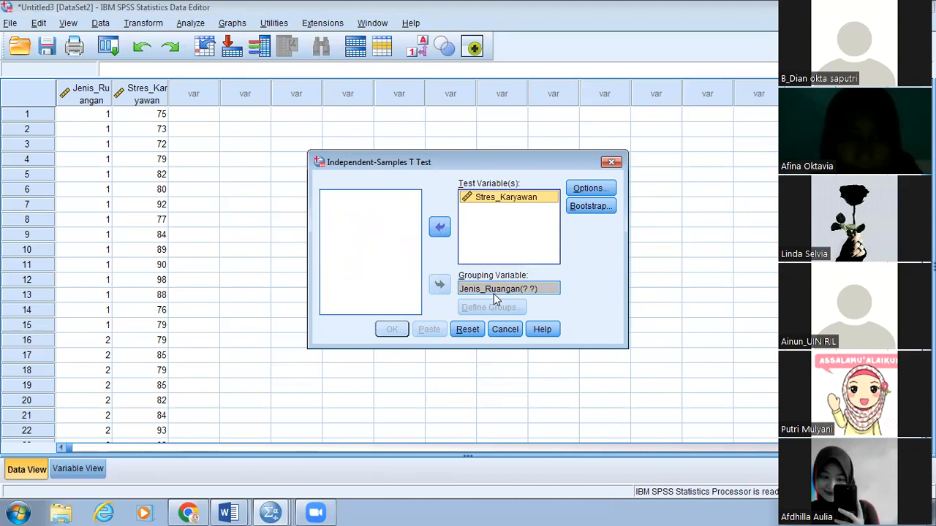
left_click(537, 289)
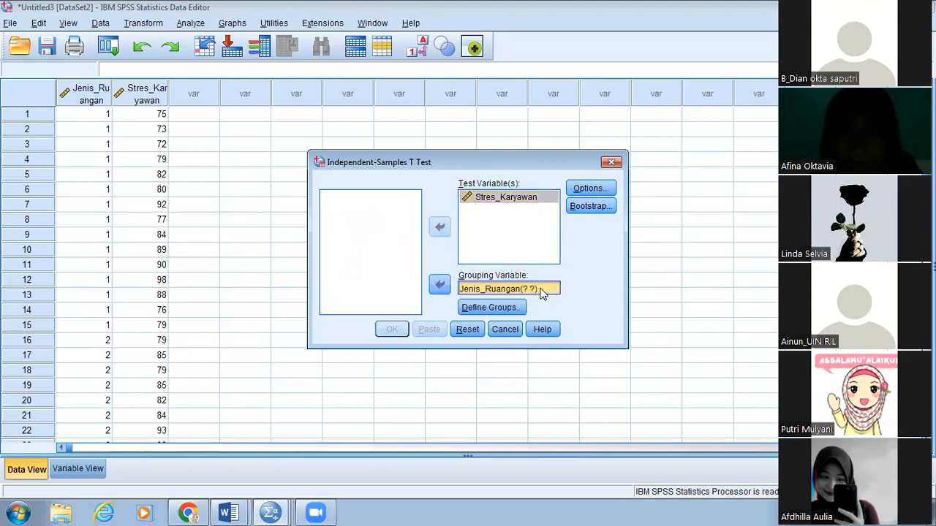
left_click(517, 308)
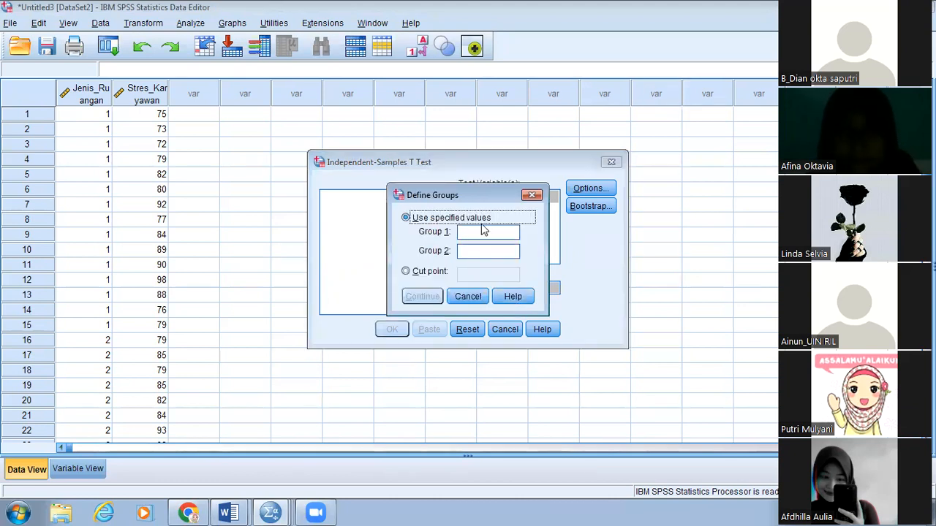
left_click(486, 231)
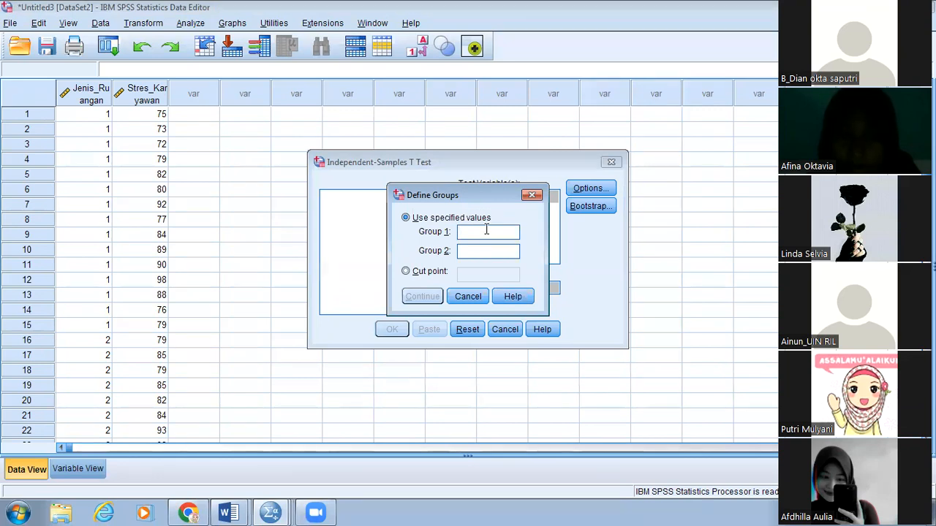
type("1")
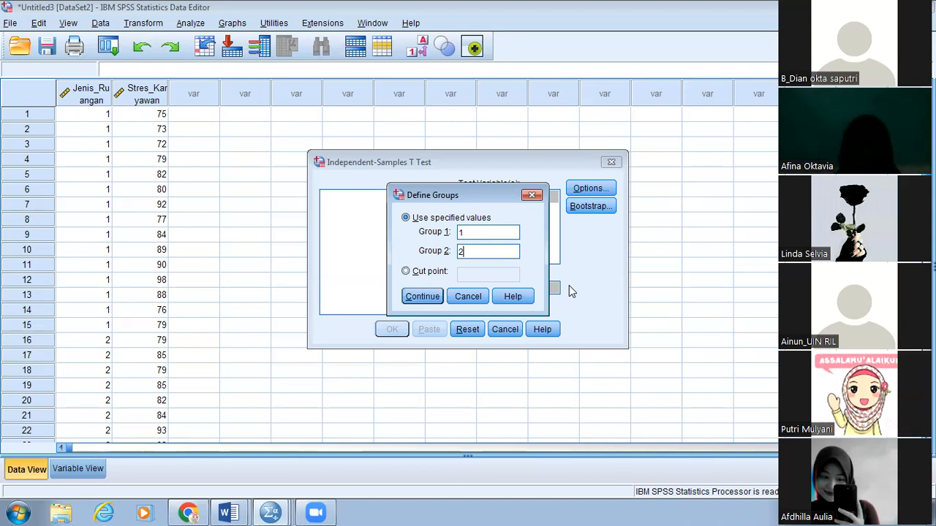
left_click(468, 231)
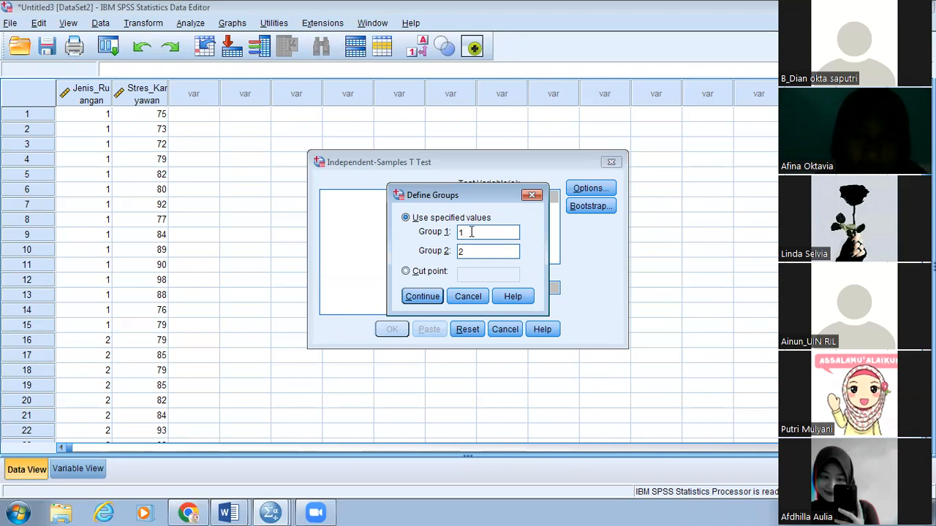
left_click(532, 195)
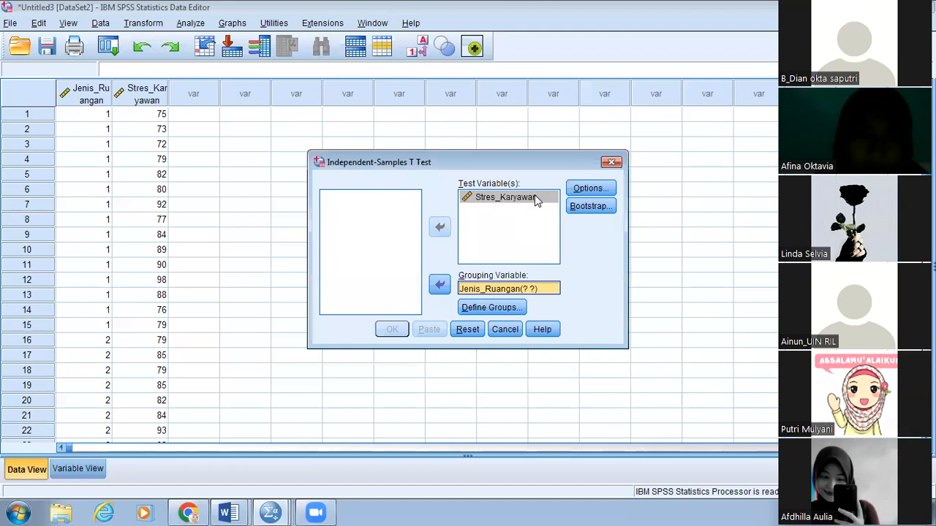
left_click(611, 162)
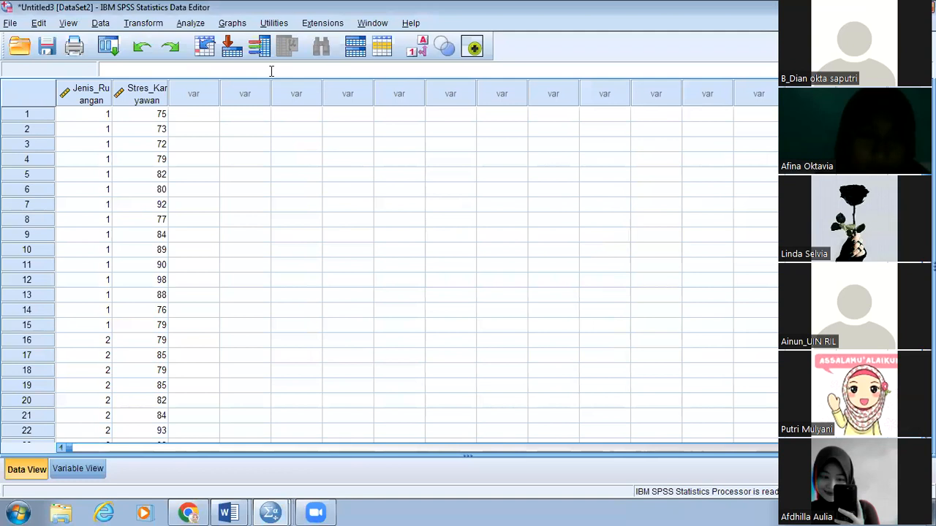
Set up an Independent-Samples T Test with Jenis_Ruangan as the grouping variable and Stres_Karyawan as the test variable.
left_click(192, 23)
mouse_move(281, 111)
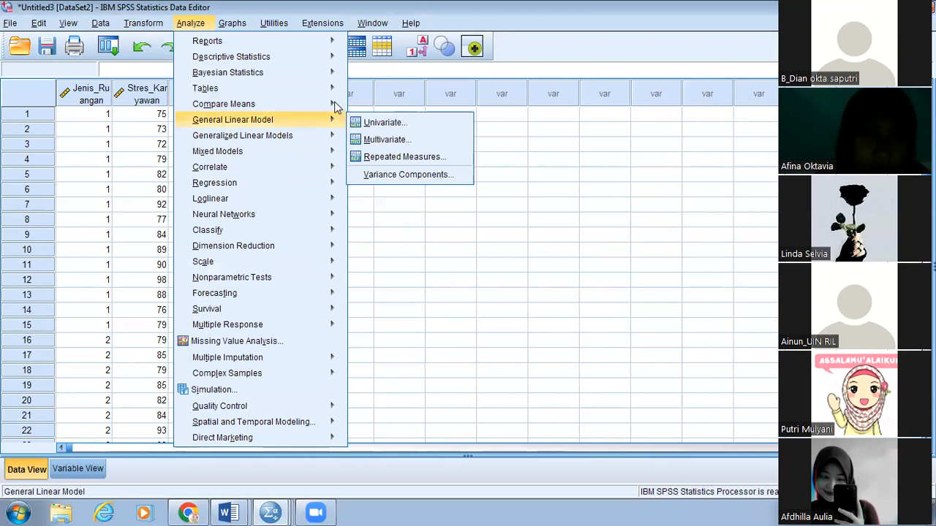
mouse_move(334, 107)
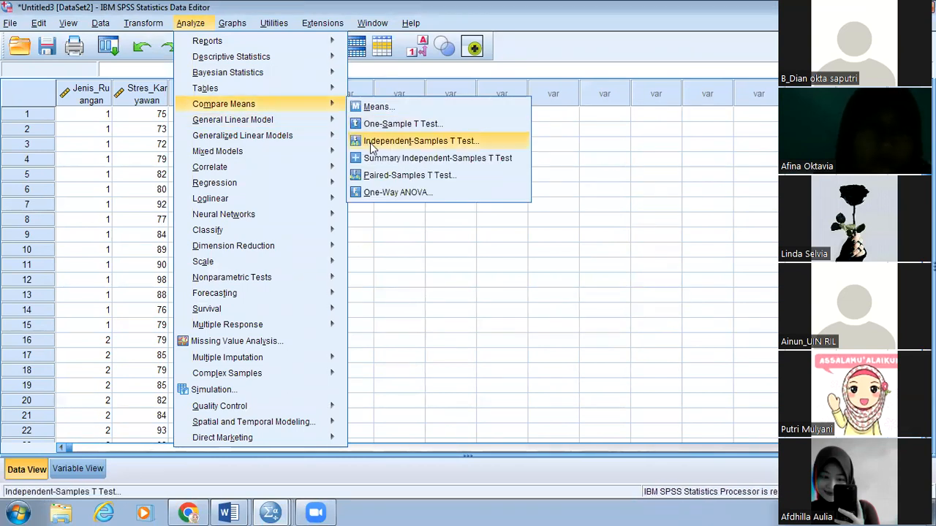
left_click(373, 143)
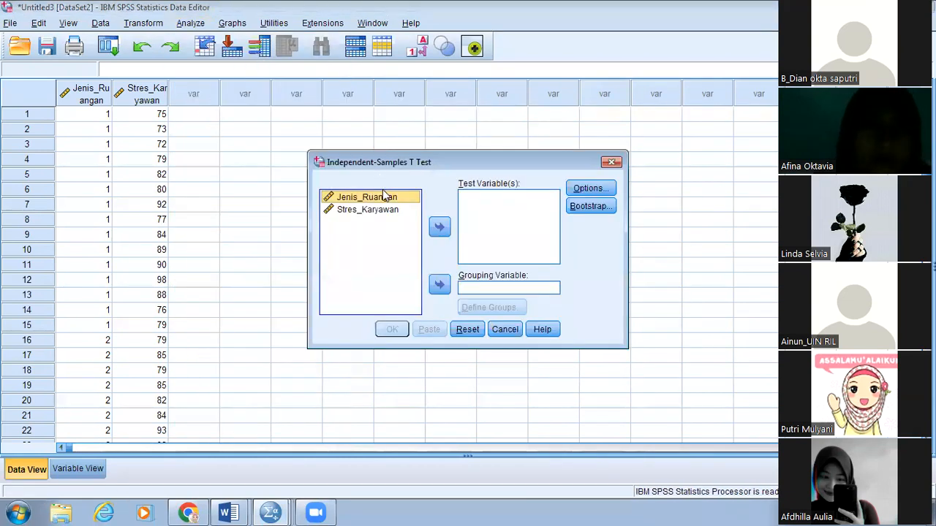
left_click(439, 228)
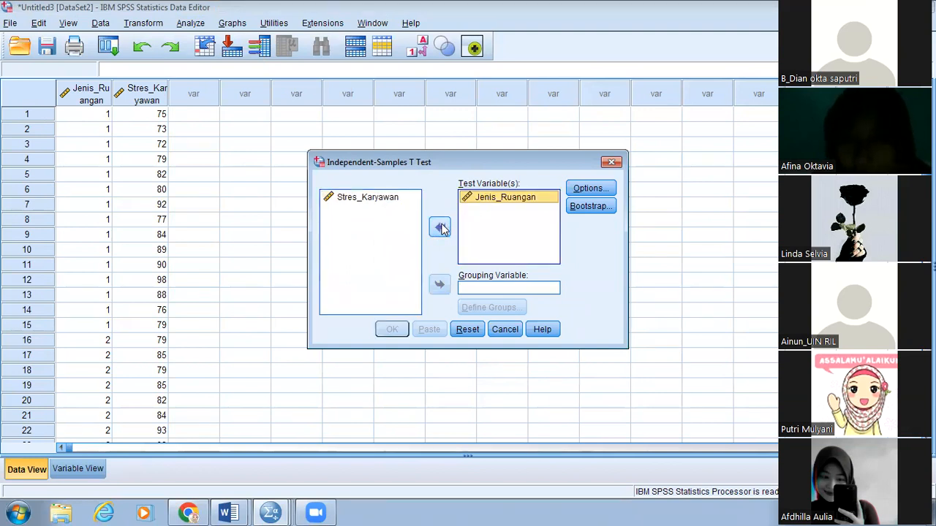
left_click(440, 228)
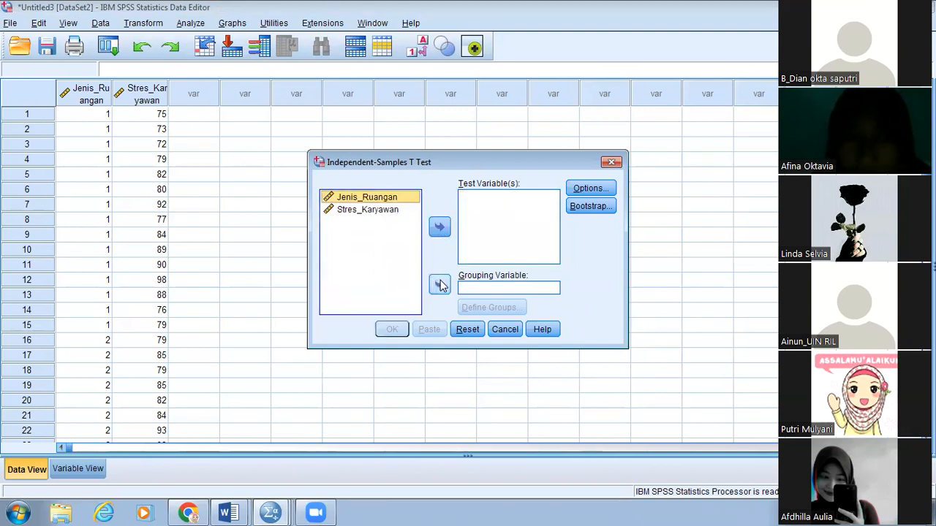
left_click(440, 285)
left_click(396, 199)
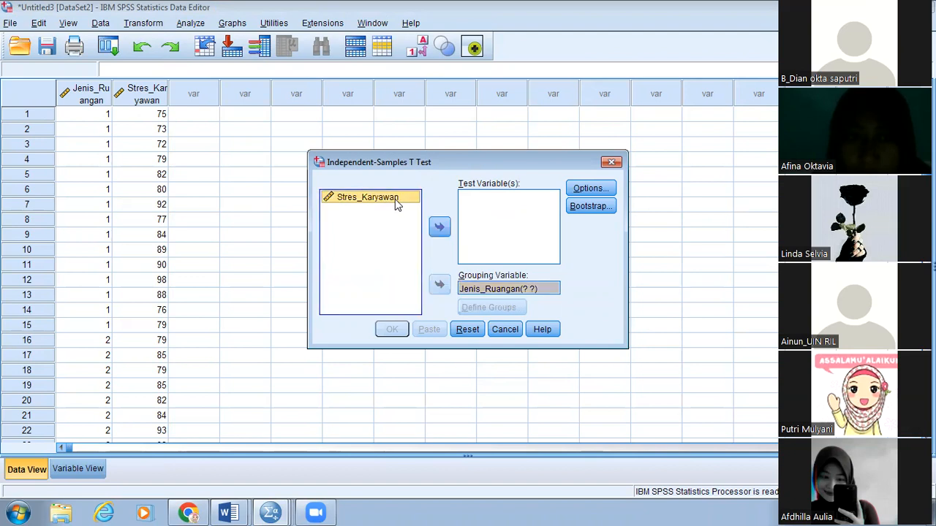
left_click(441, 227)
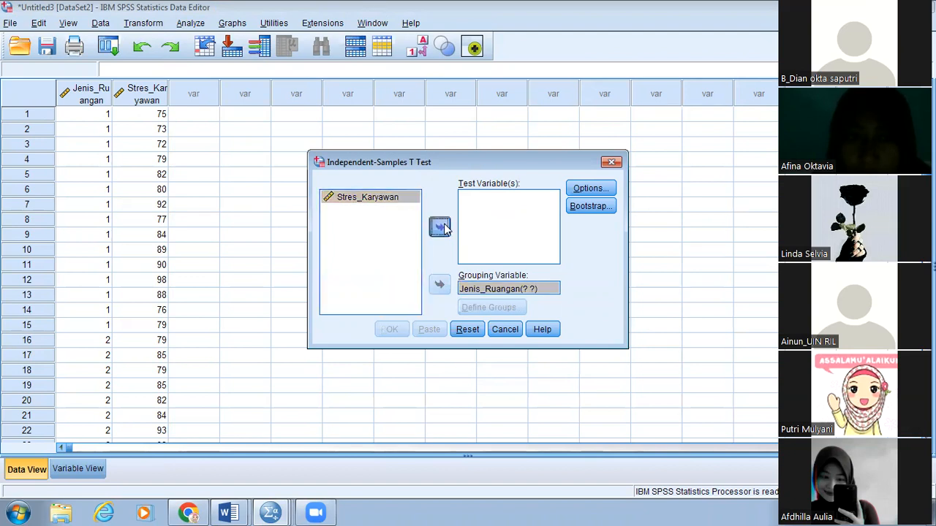
left_click(545, 291)
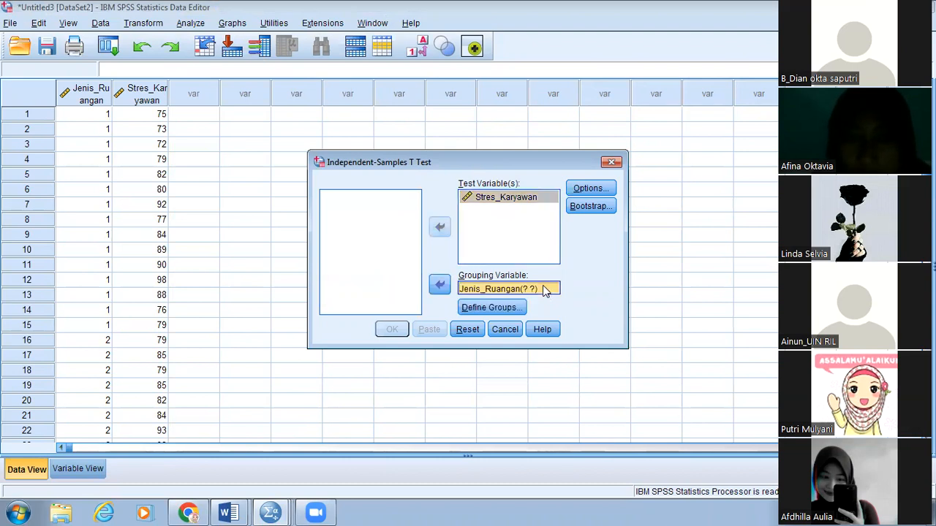
left_click(491, 307)
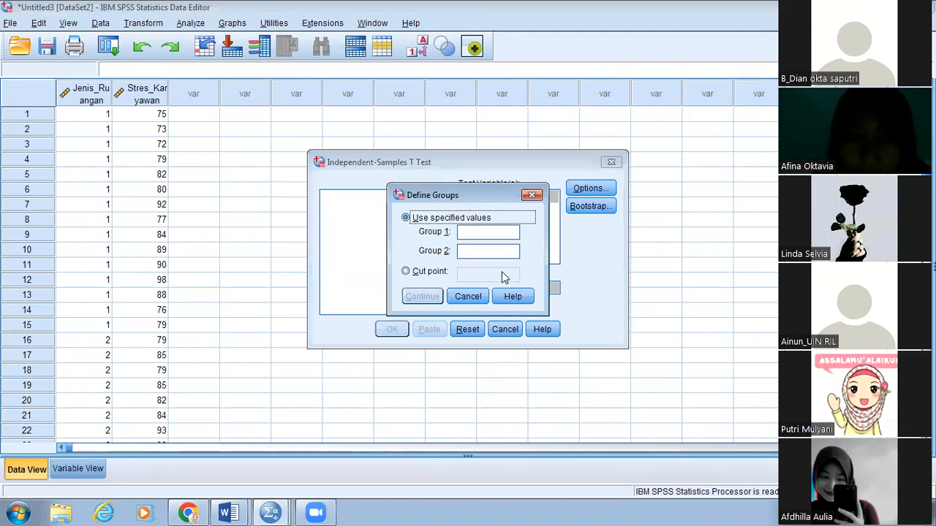
left_click(489, 231)
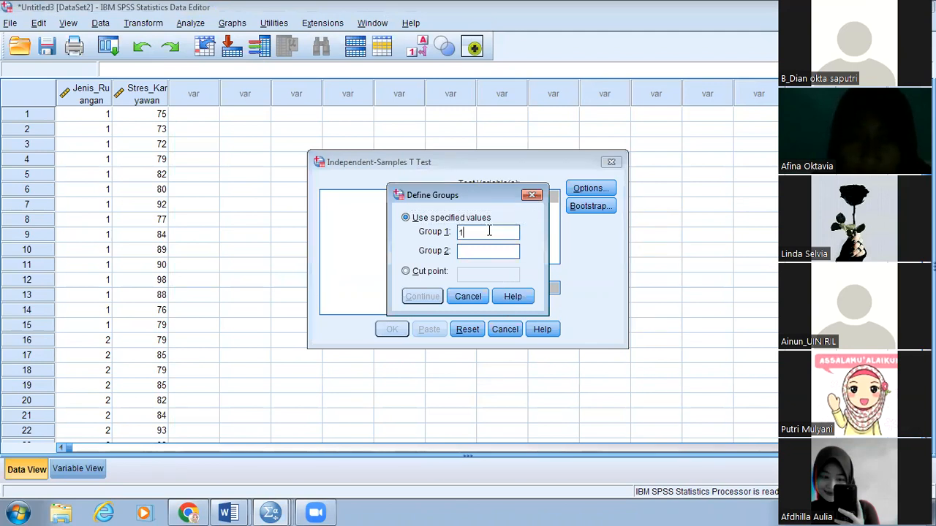
left_click(532, 195)
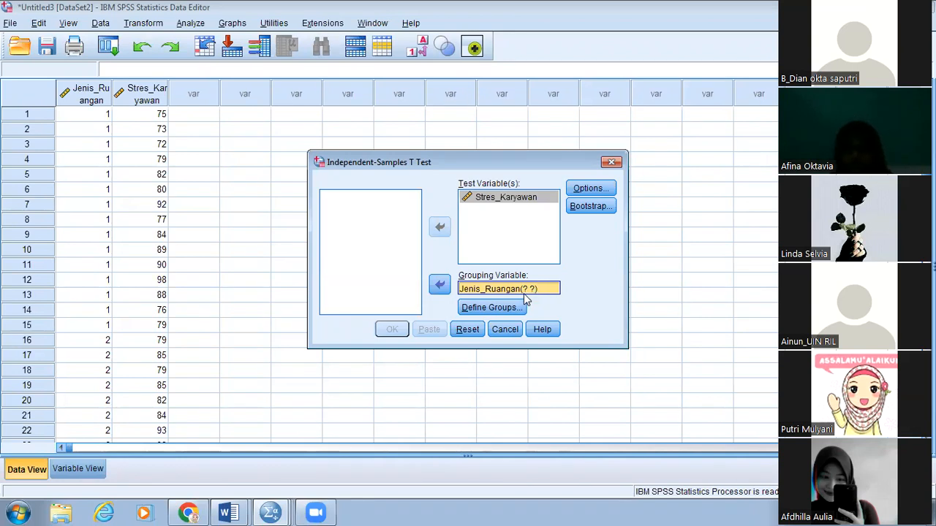
Define the Jenis_Ruangan groups with the specified values 1 and 2, and run the Independent-Samples T Test.
left_click(512, 308)
left_click(505, 235)
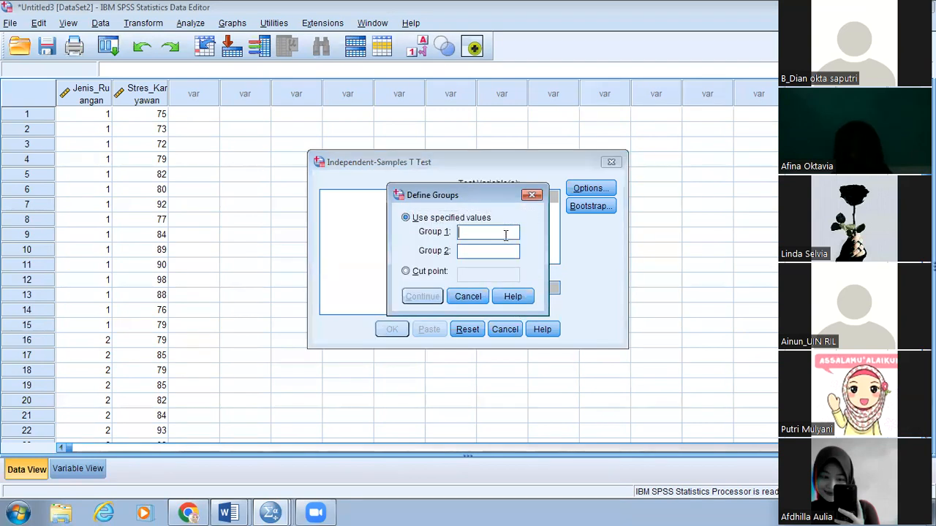
type("1")
left_click(422, 298)
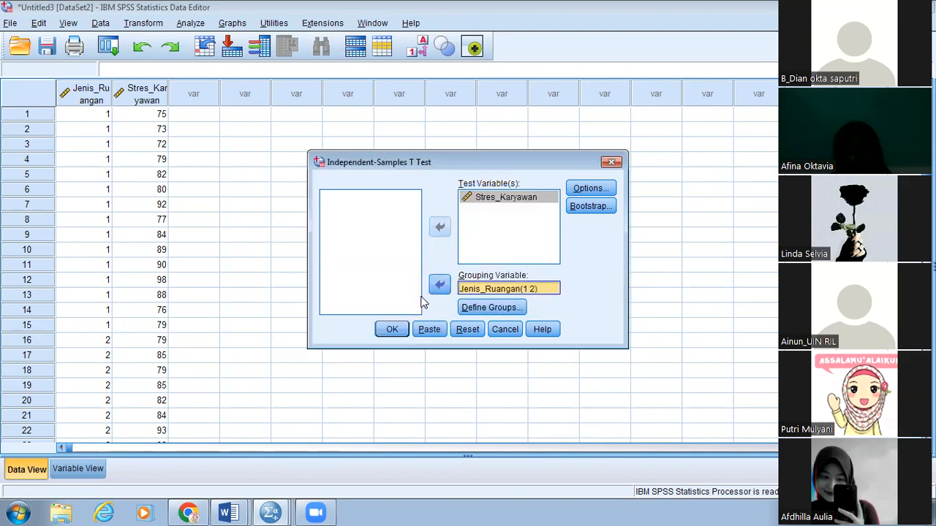
left_click(393, 330)
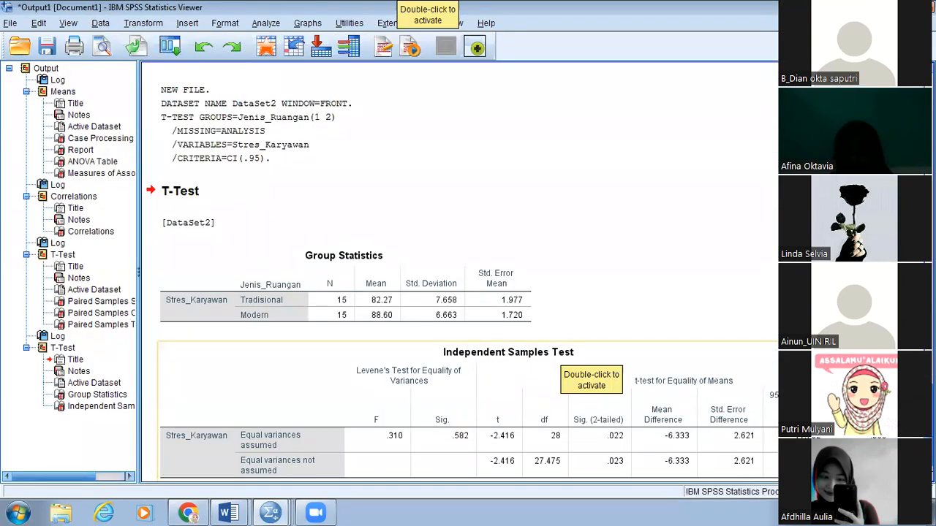
Review the independent-samples test output, look through the Untitled3 and Untitled2 datasets, and return to Untitled3.
scroll(459, 307, "down", 2)
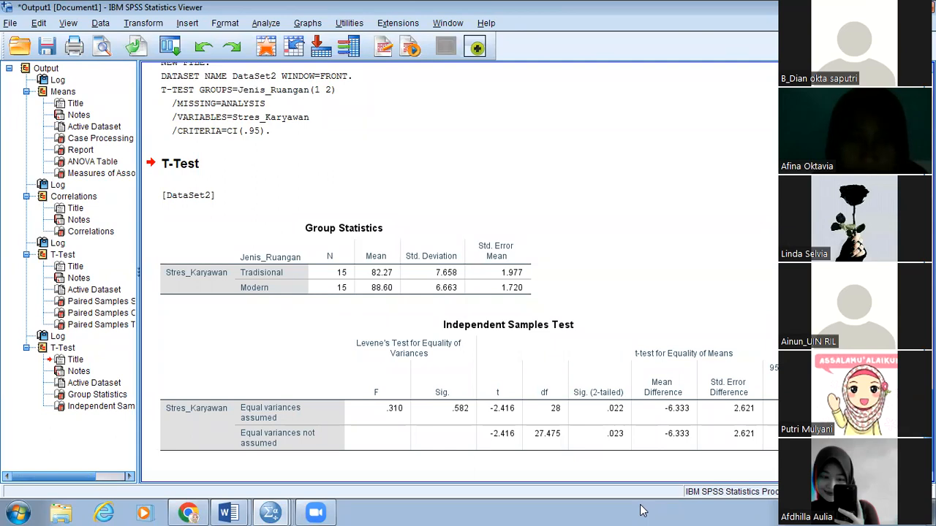
left_click(279, 510)
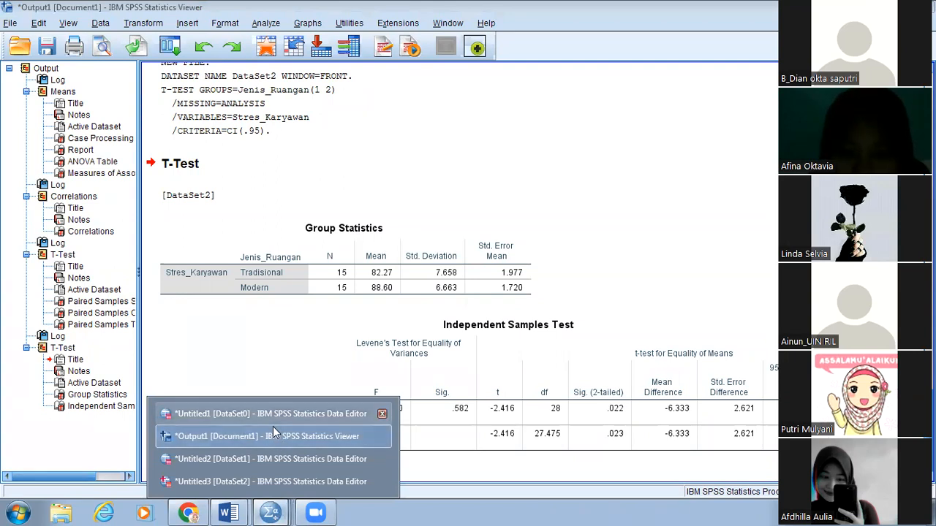
left_click(269, 481)
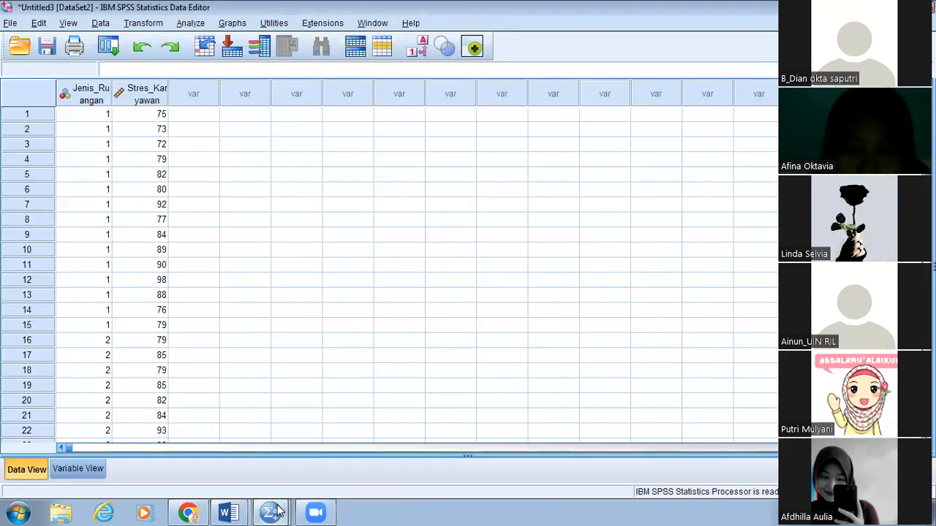
mouse_move(276, 510)
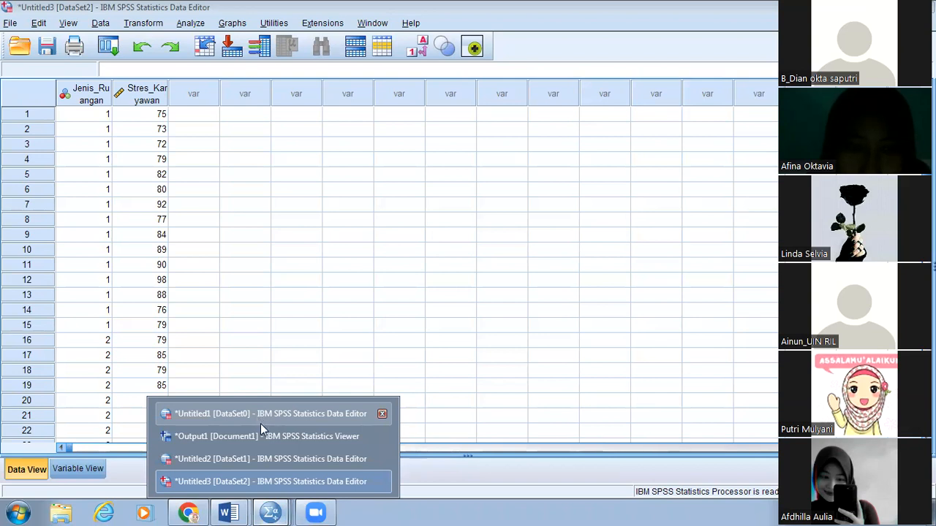
left_click(241, 459)
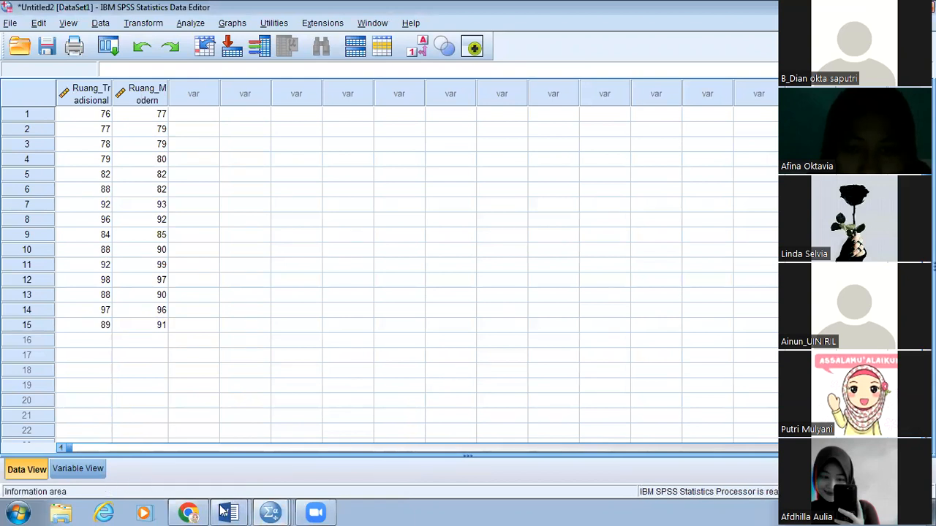
mouse_move(232, 512)
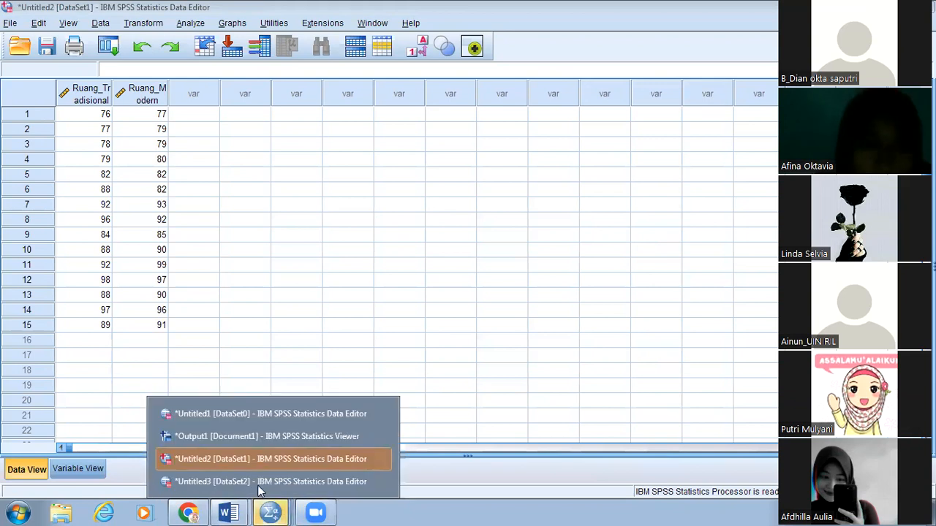
left_click(248, 480)
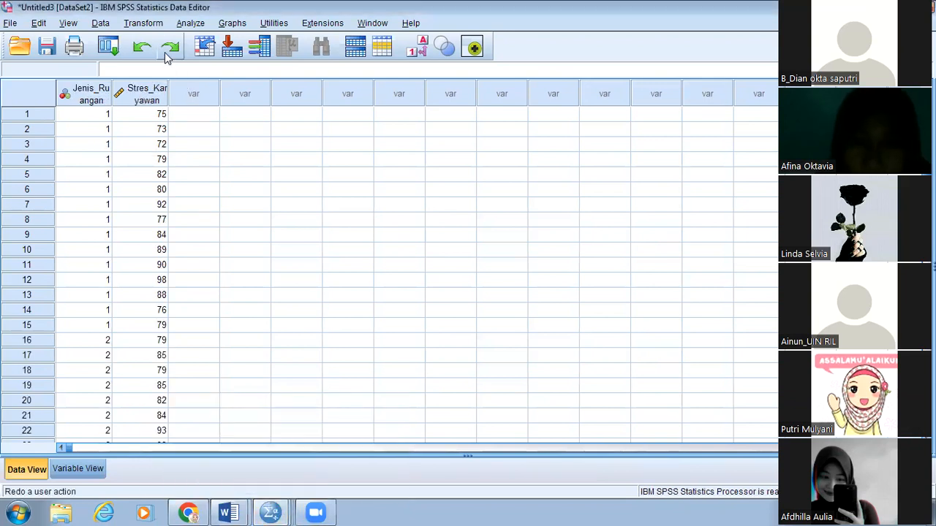
Review the Independent-Samples T Test setup and the group values defined for Jenis_Ruangan, leaving without running the test.
left_click(191, 23)
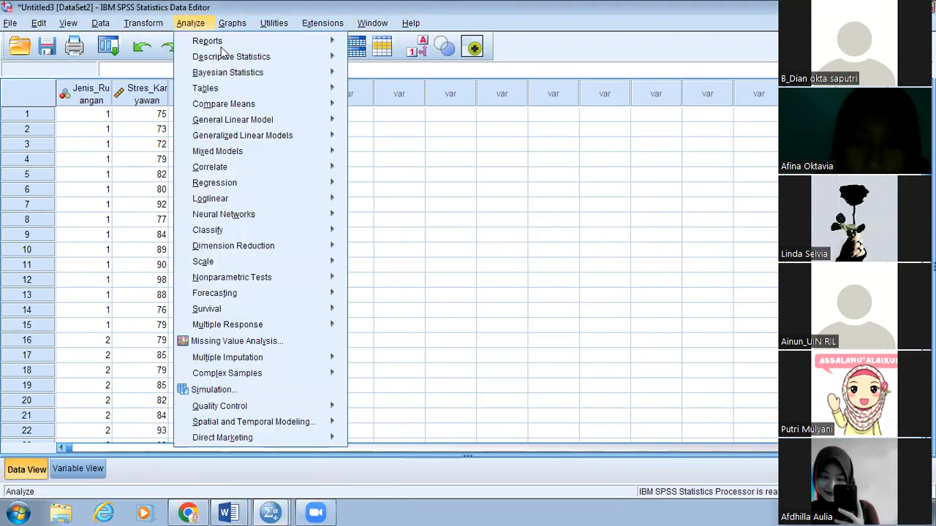
mouse_move(315, 103)
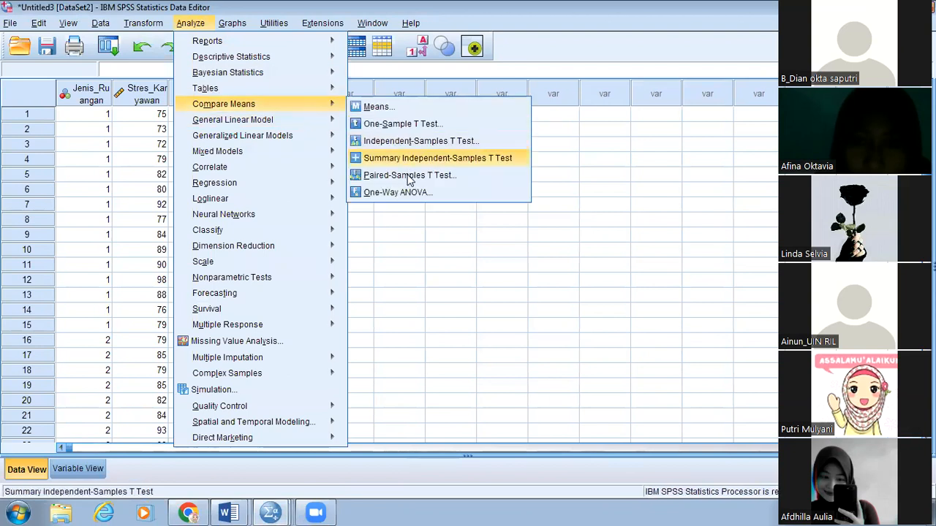
left_click(407, 140)
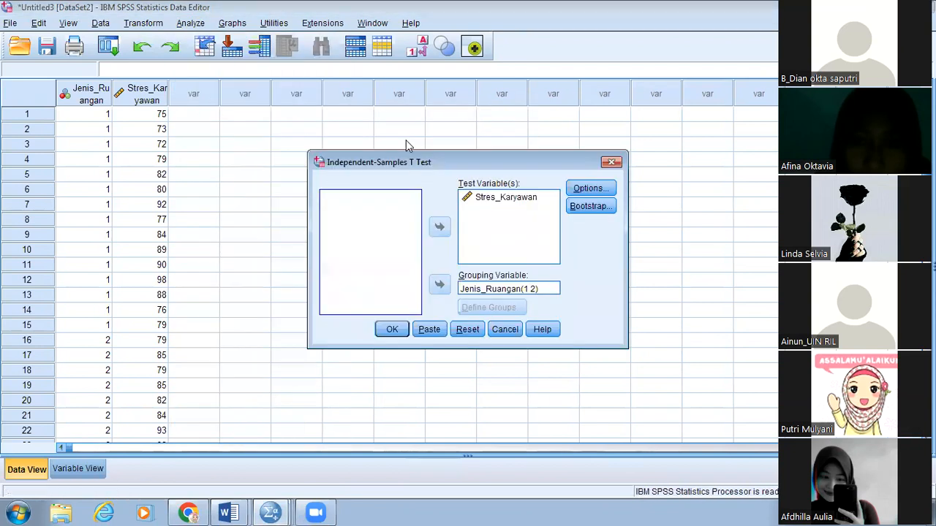
left_click(535, 289)
left_click(513, 306)
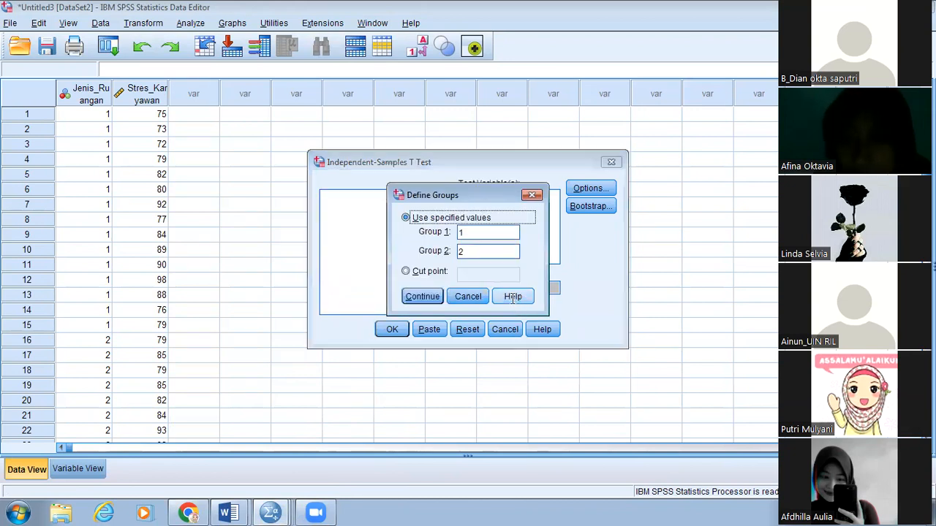
left_click(485, 253)
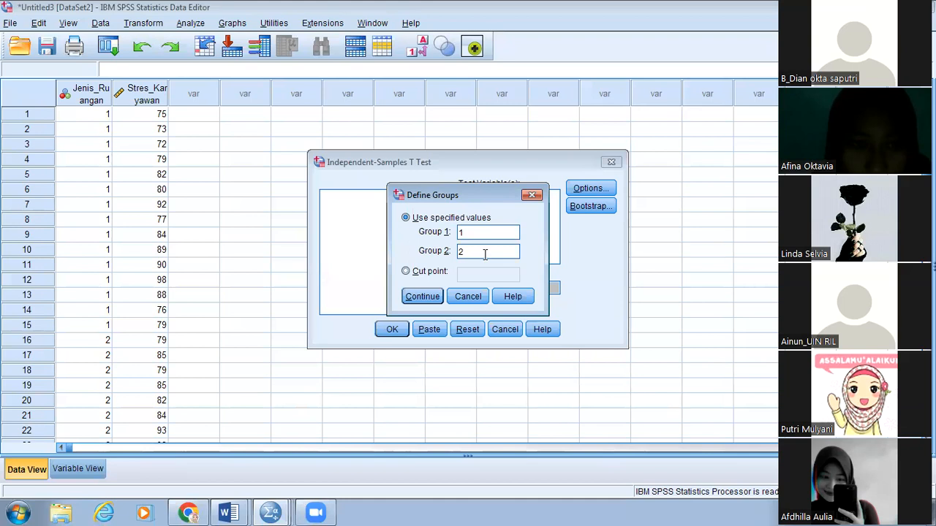
left_click(532, 195)
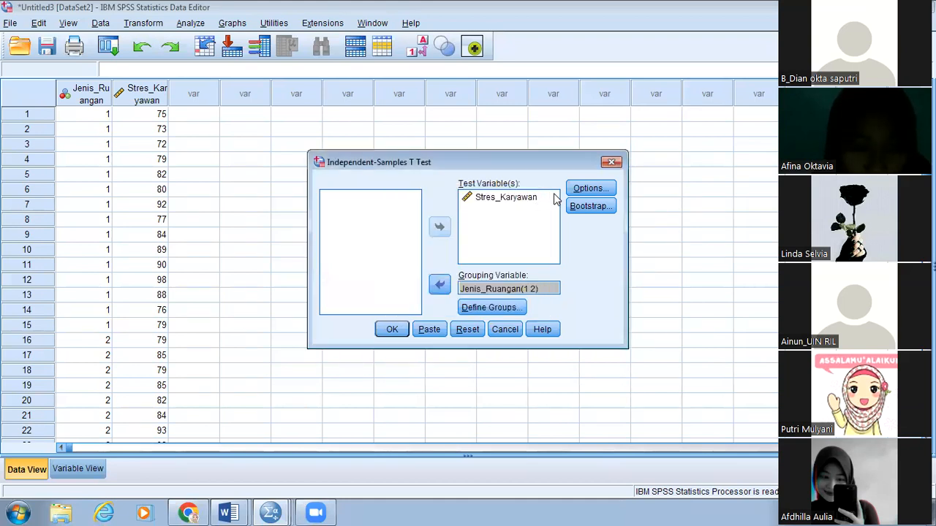
left_click(611, 164)
mouse_move(269, 511)
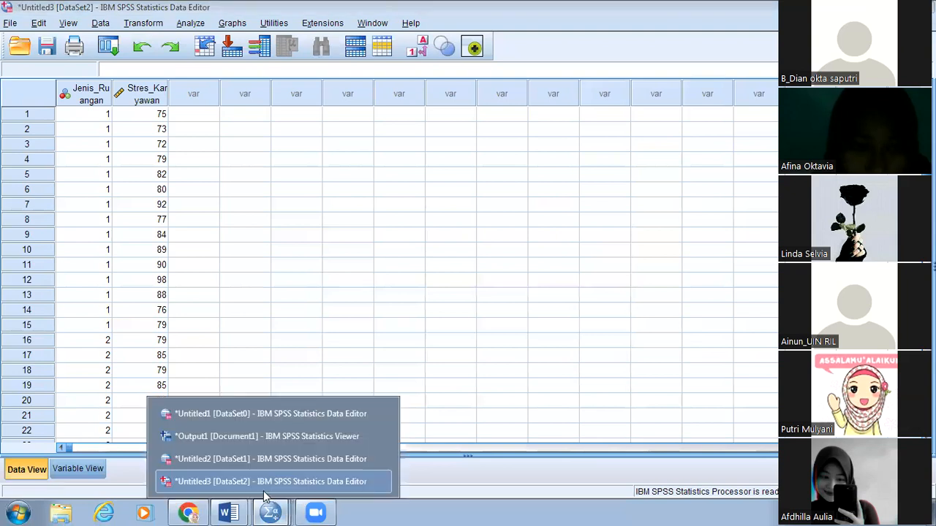
Examine the Group Statistics and Independent Samples Test tables for Stres_Karyawan in the output document.
left_click(249, 437)
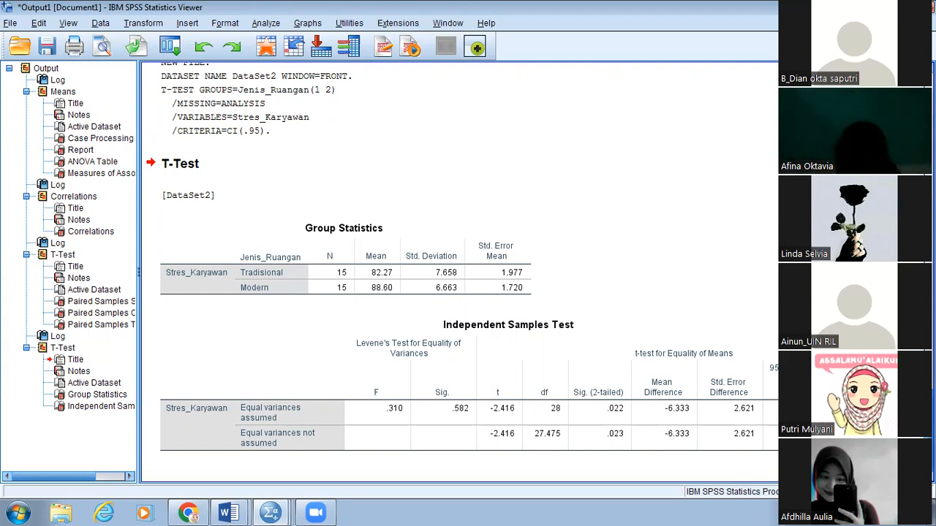
left_click(536, 426)
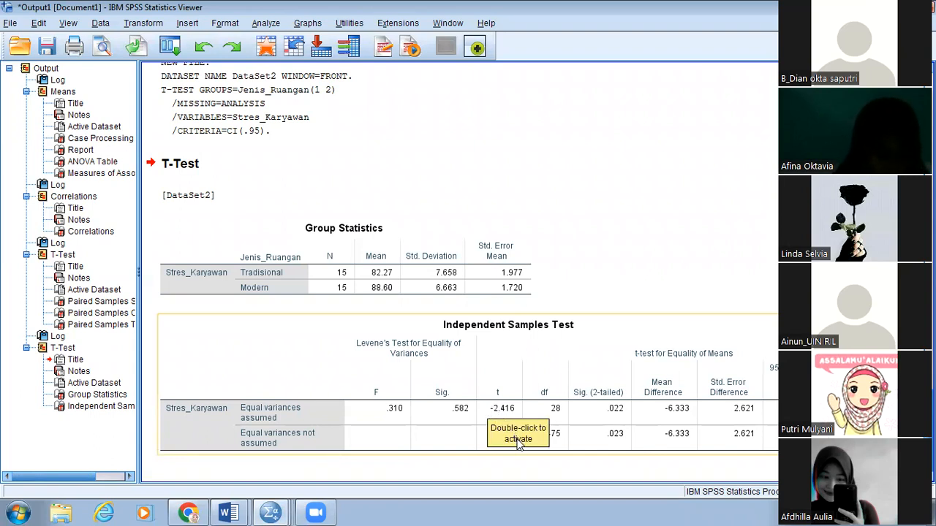
left_click(598, 433)
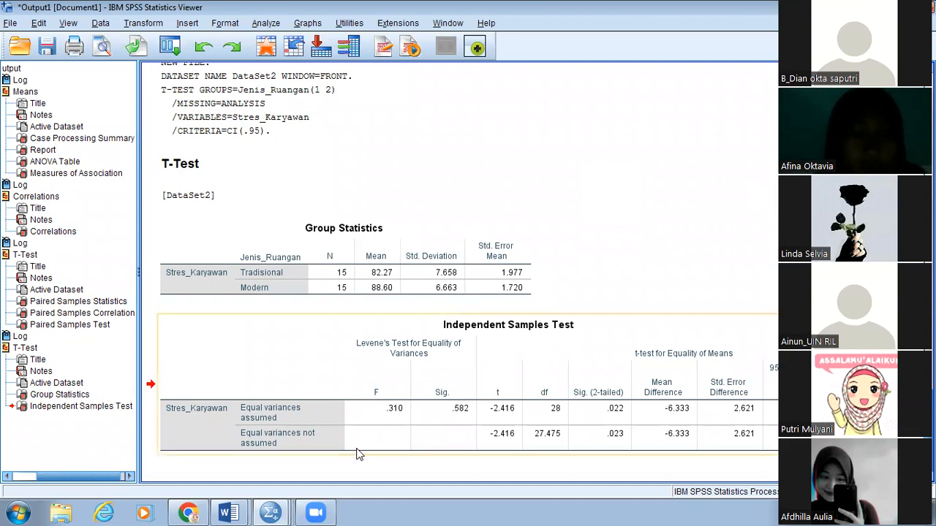
Return to the Untitled3 dataset and review the test and grouping variables of the Independent-Samples T Test, leaving without running it.
mouse_move(270, 512)
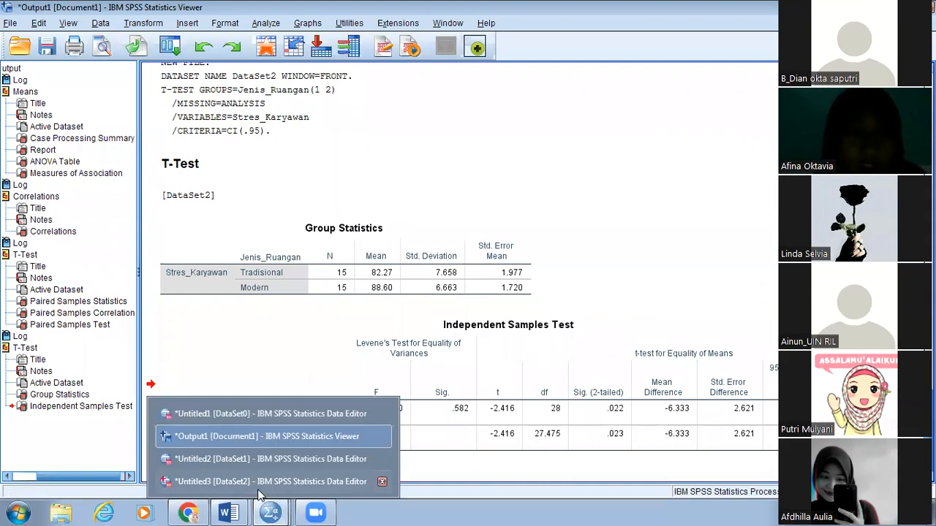
left_click(260, 481)
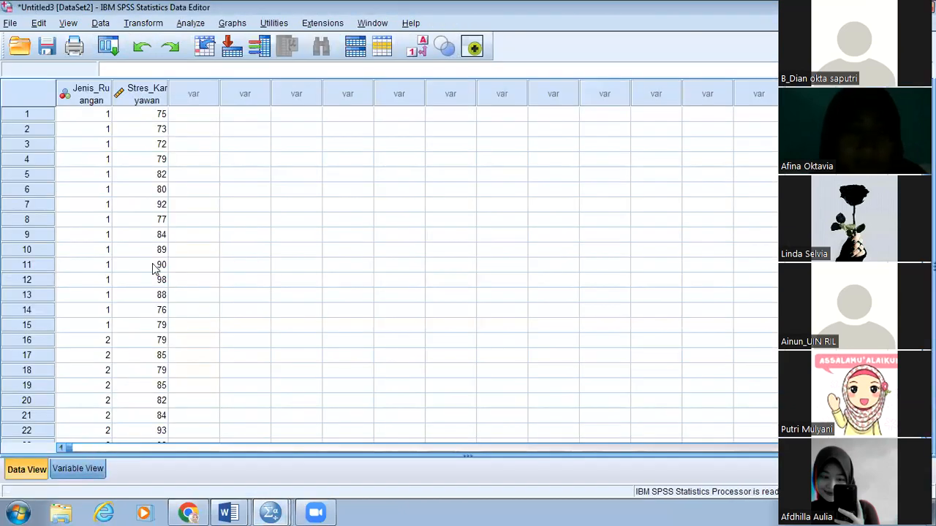
left_click(194, 23)
mouse_move(286, 106)
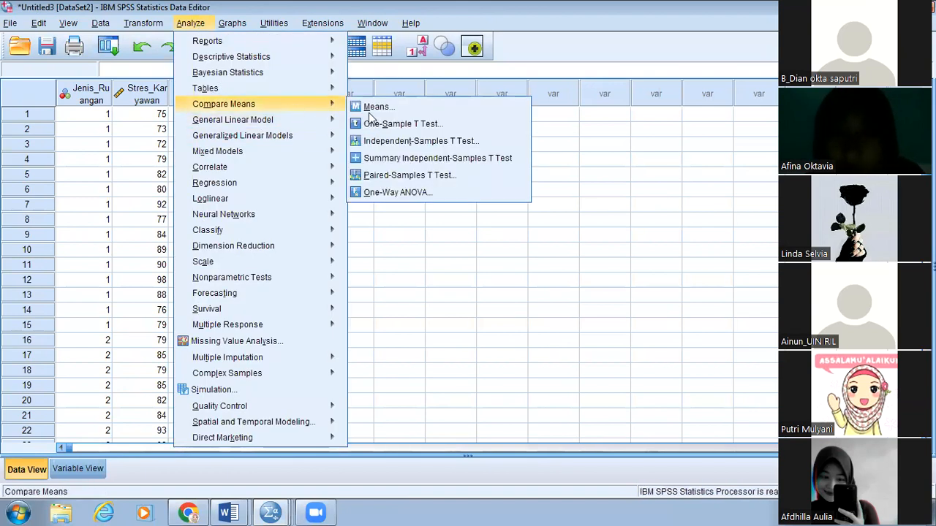
left_click(407, 141)
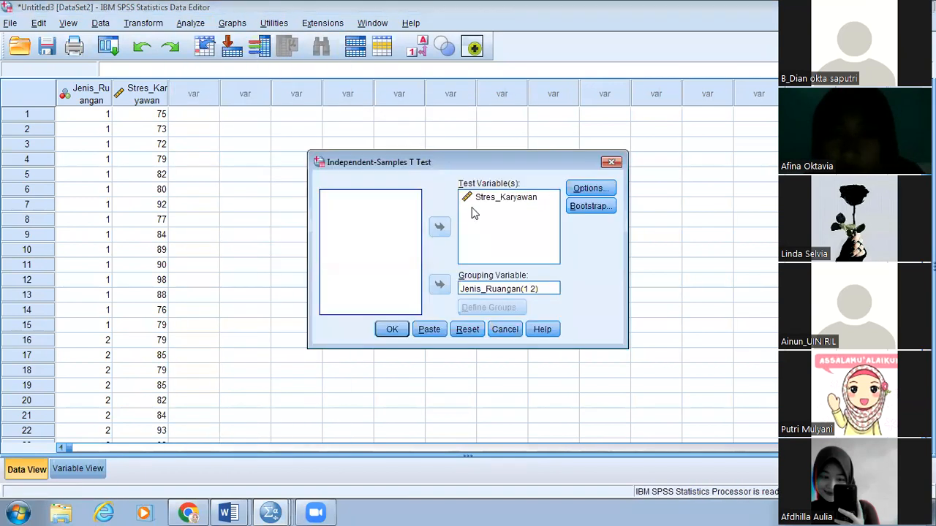
left_click(533, 293)
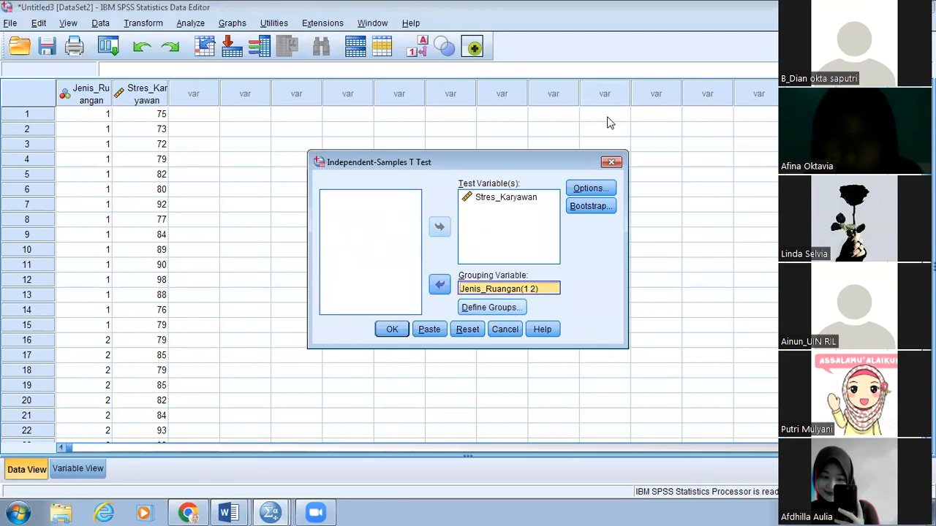
left_click(610, 162)
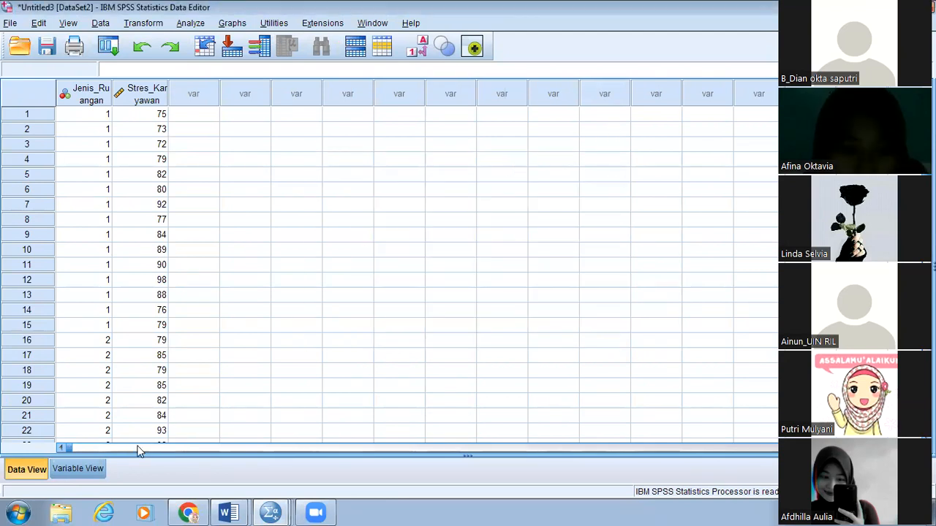
Check the value labels defined for Jenis_Ruangan in the variable definitions and close them without editing.
left_click(89, 470)
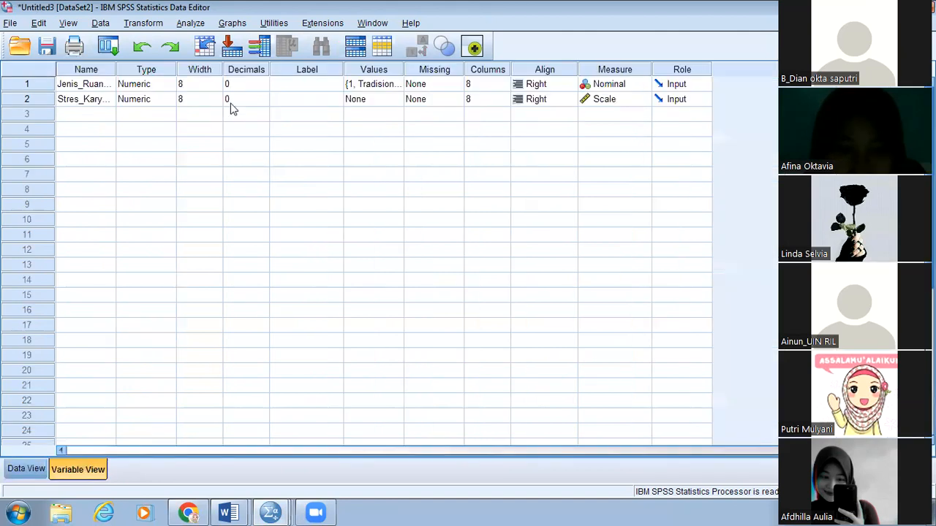
left_click(385, 84)
left_click(399, 84)
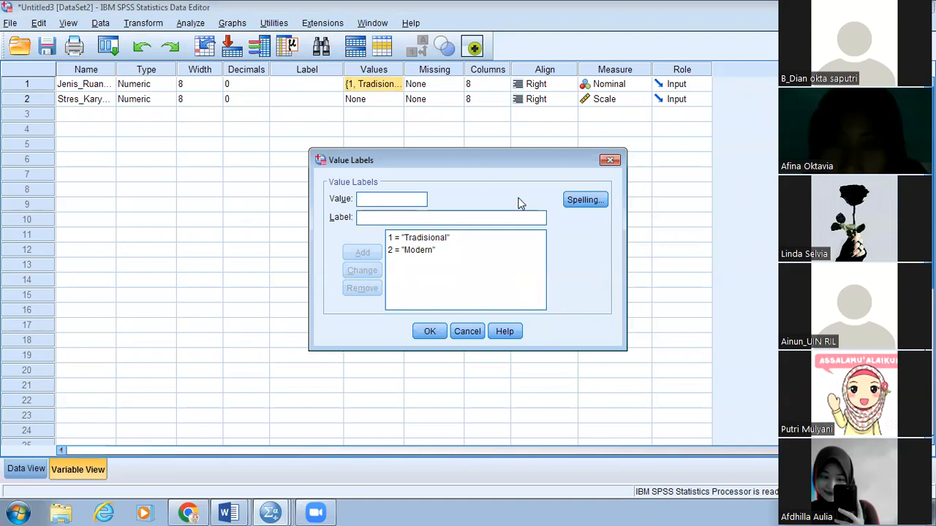
left_click(611, 162)
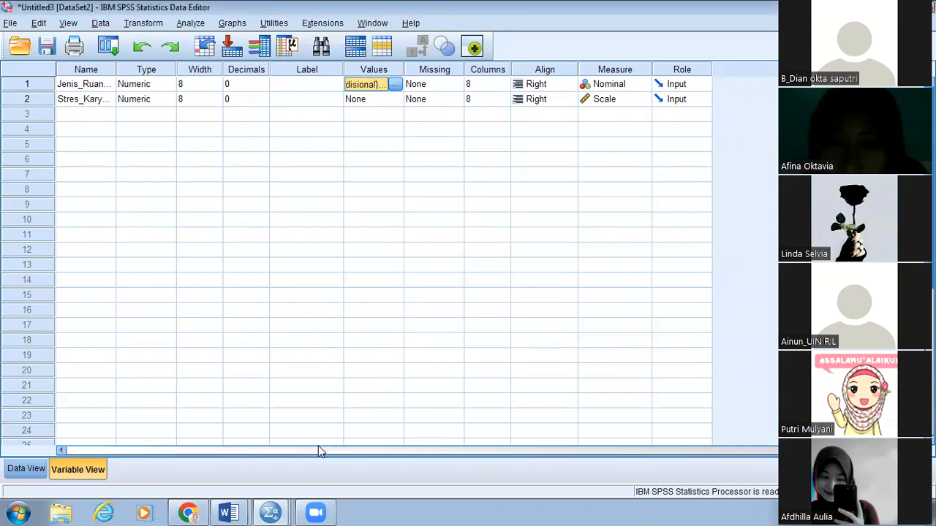
Compare the Independent Samples Test results with the Paired Samples Test tables in the output document.
mouse_move(271, 512)
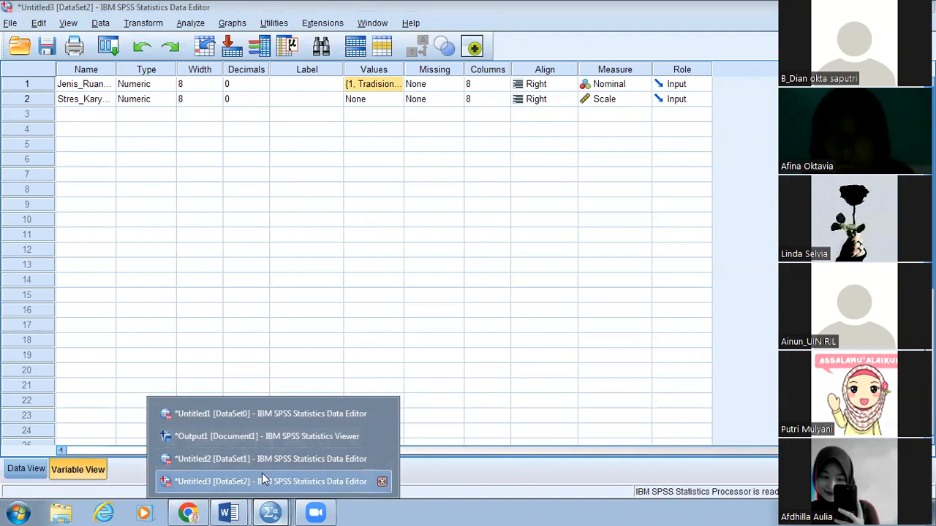
left_click(252, 435)
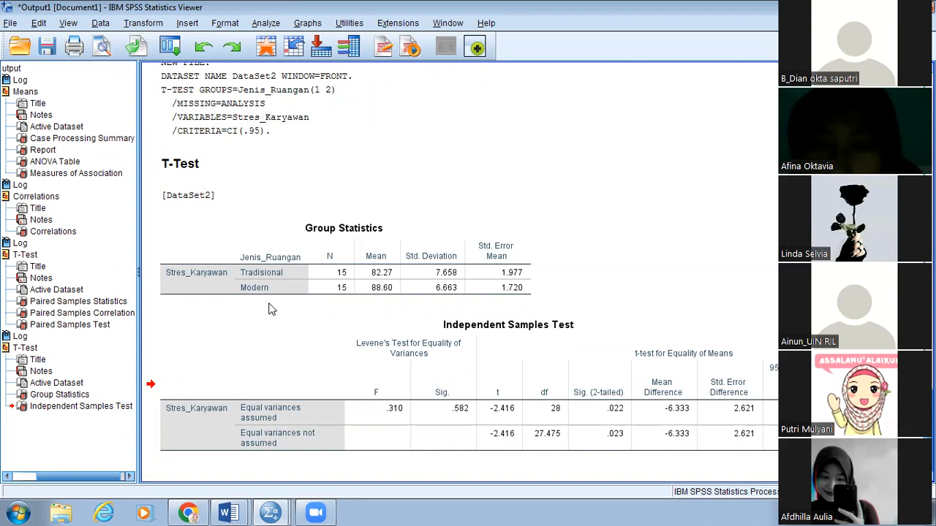
left_click(379, 375)
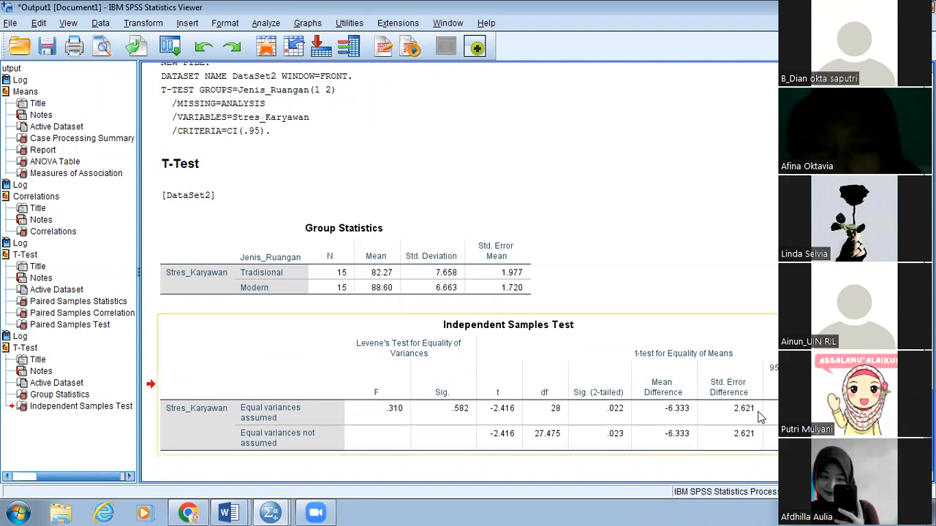
scroll(461, 271, "up", 5)
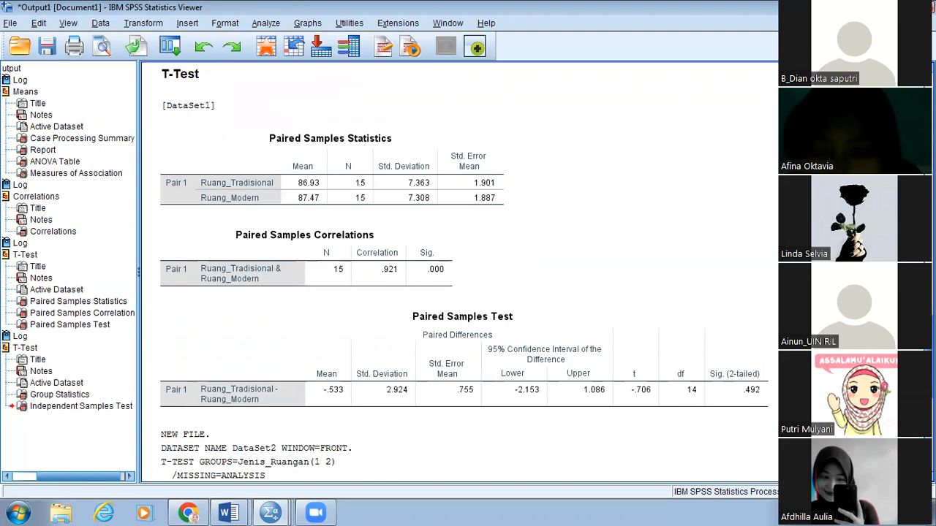
scroll(569, 418, "up", 1)
scroll(568, 418, "down", 1)
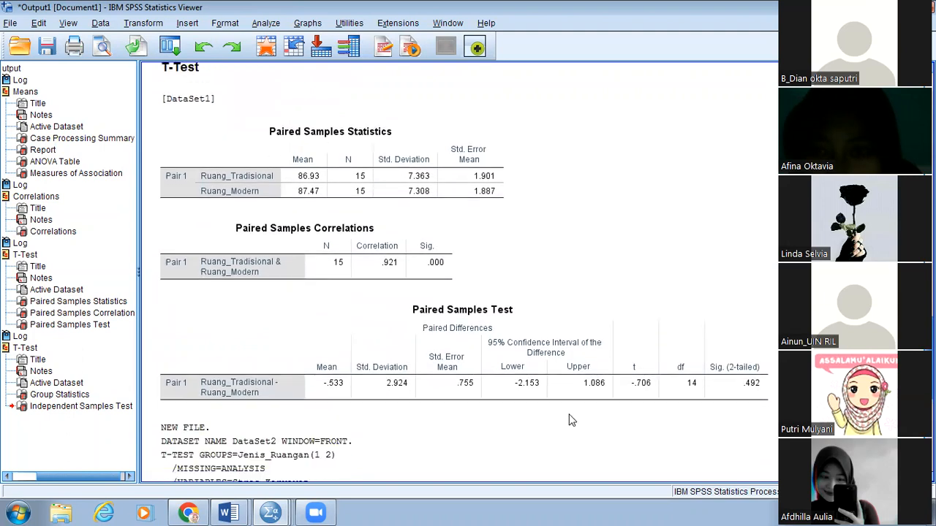
right_click(541, 331)
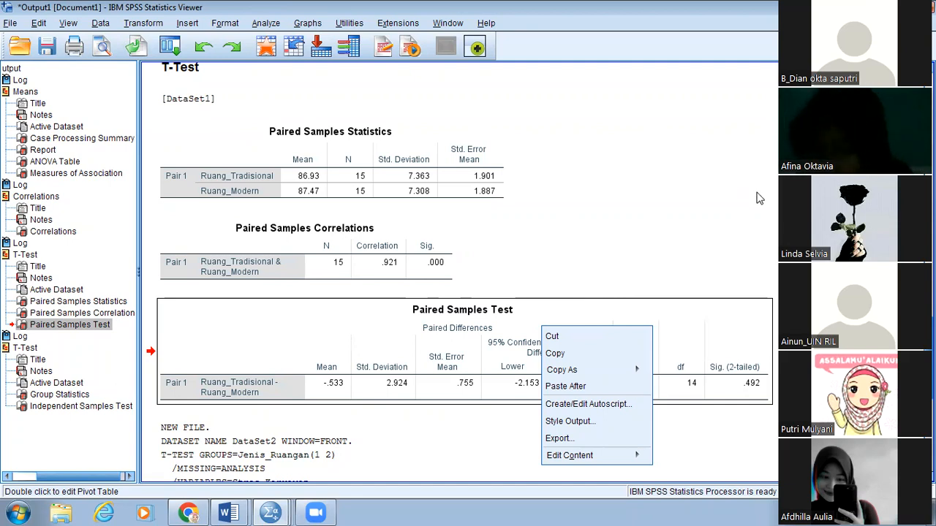
scroll(756, 198, "down", 4)
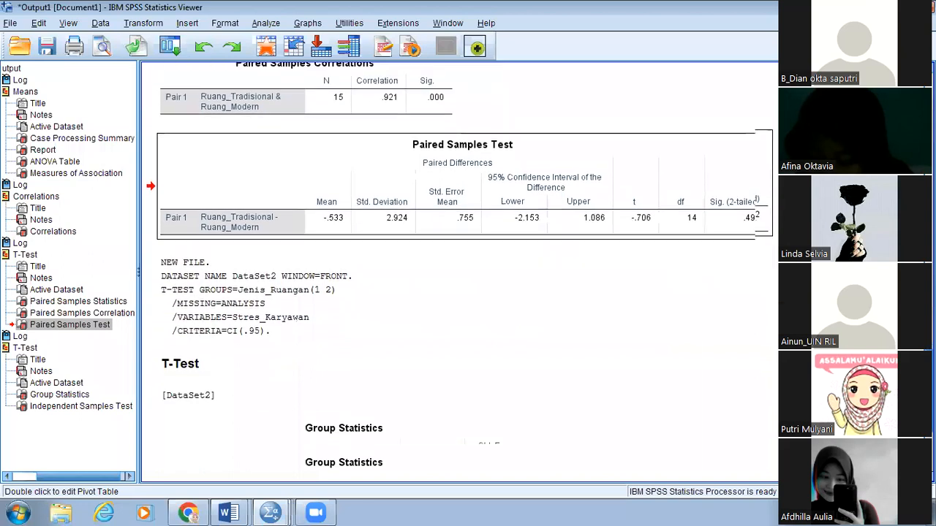
scroll(459, 271, "down", 4)
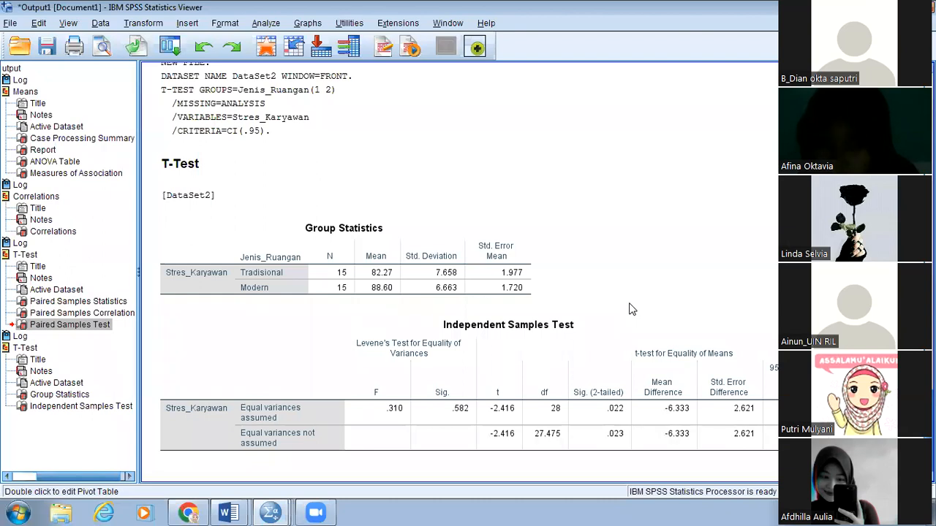
left_click(705, 327)
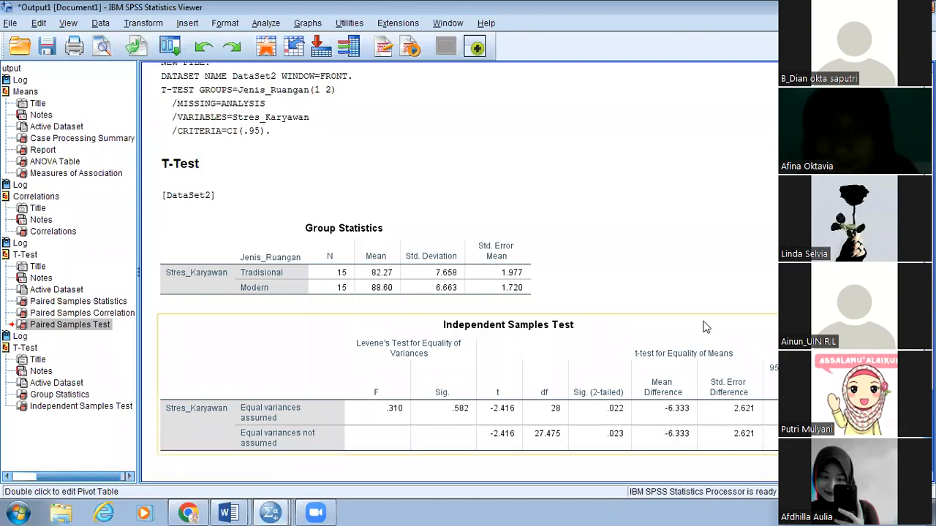
left_click(699, 210)
left_click(759, 398)
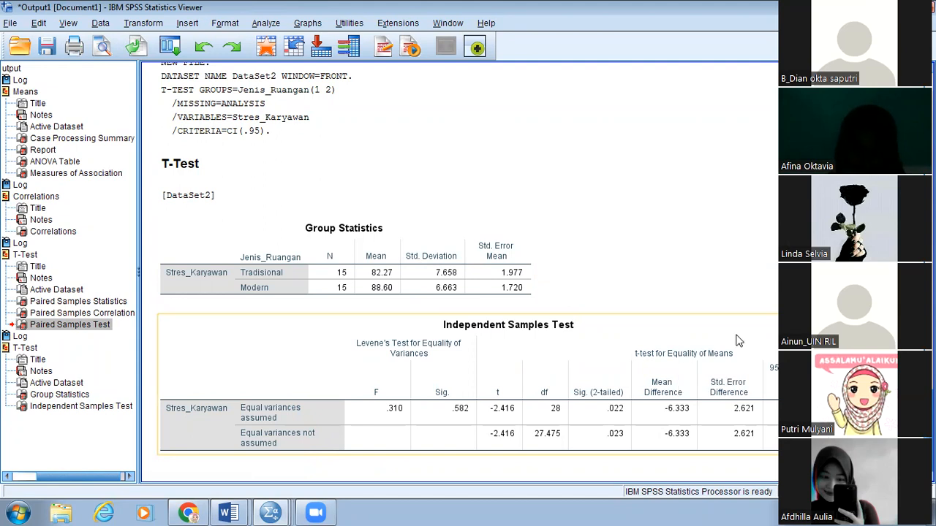
Examine the Means output for Semangat_Hidup by Optimisme, from the Case Processing Summary through to the ANOVA Table.
left_click_drag(928, 439, 928, 103)
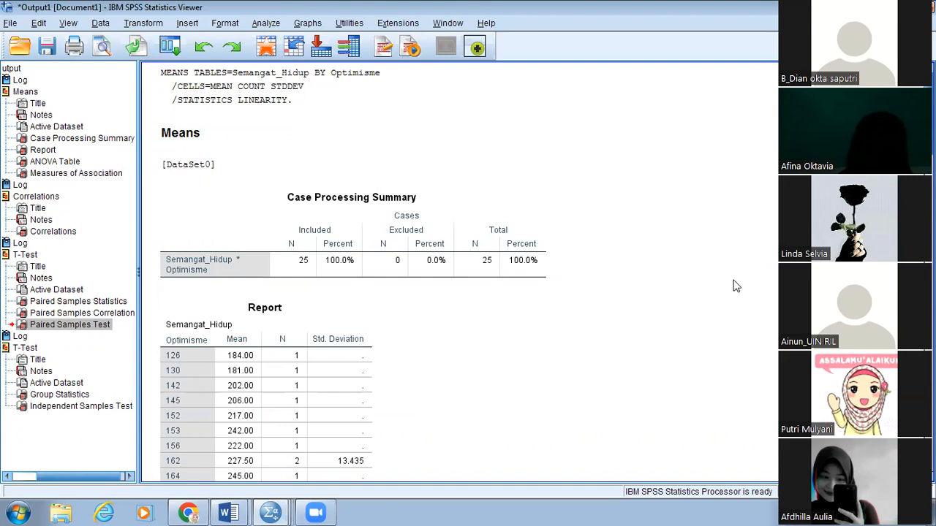
scroll(457, 271, "down", 7)
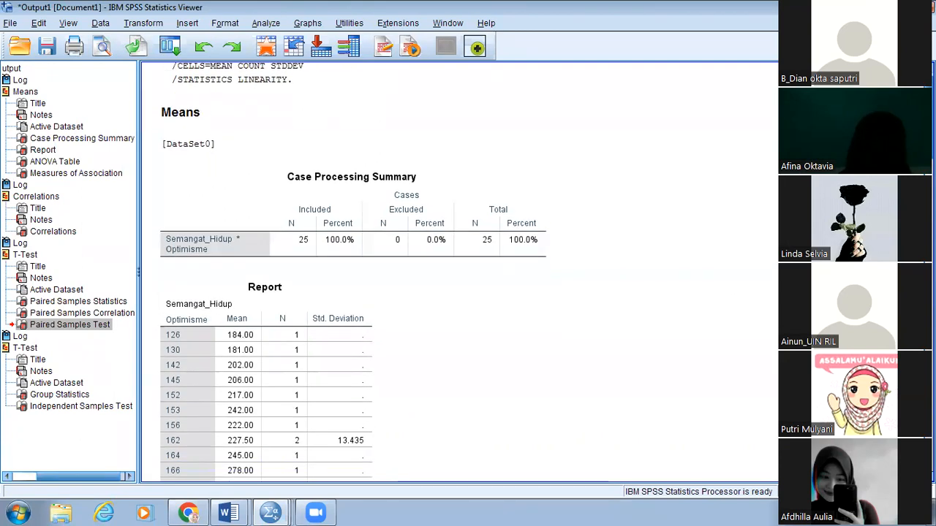
scroll(437, 270, "down", 6)
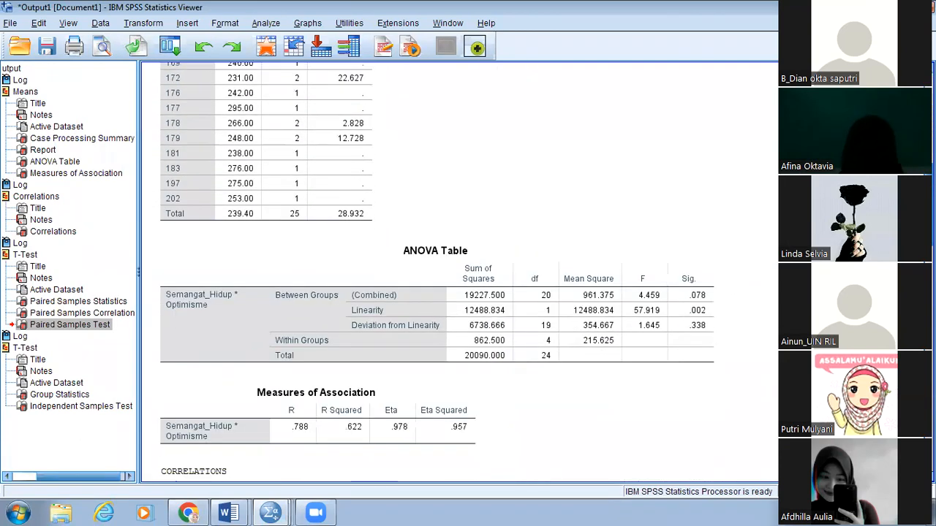
scroll(437, 270, "up", 1)
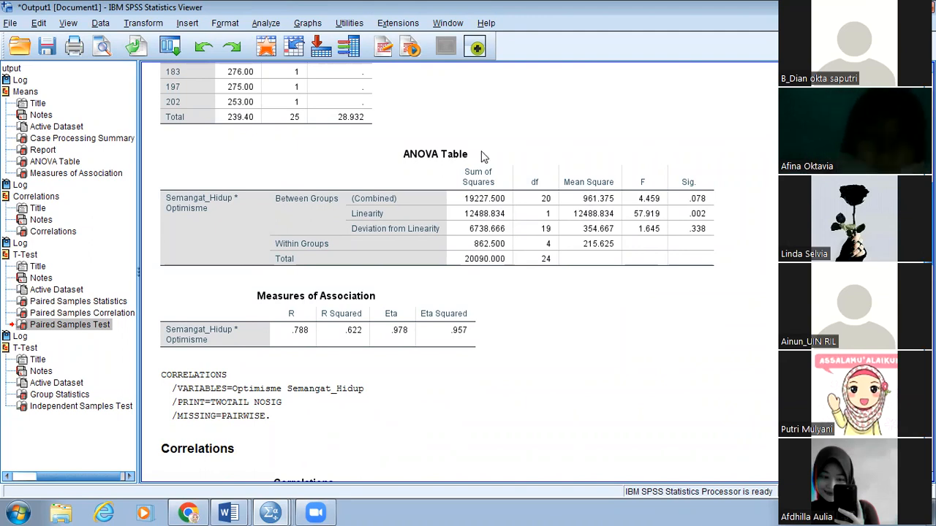
left_click(450, 182)
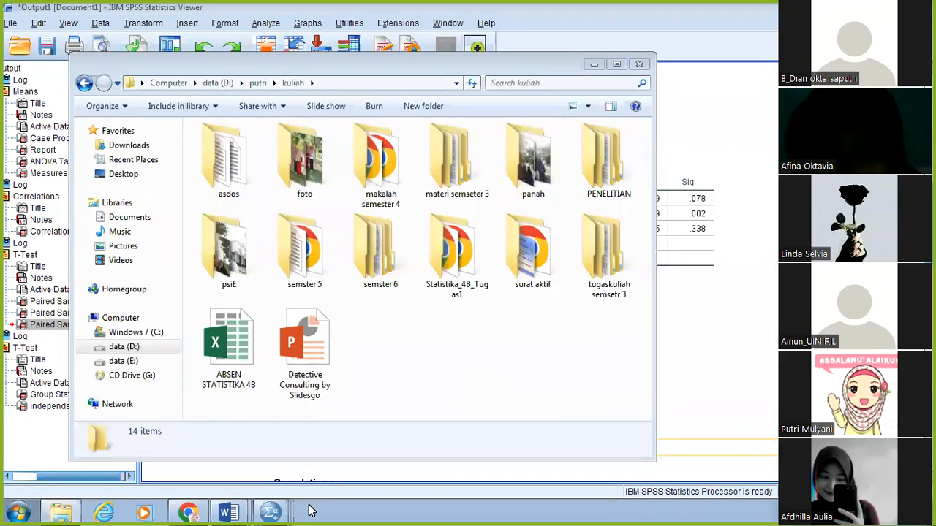
Return to the SPSS output document and re-examine the linearity ANOVA Table and Measures of Association for Semangat_Hidup by Optimisme.
mouse_move(230, 513)
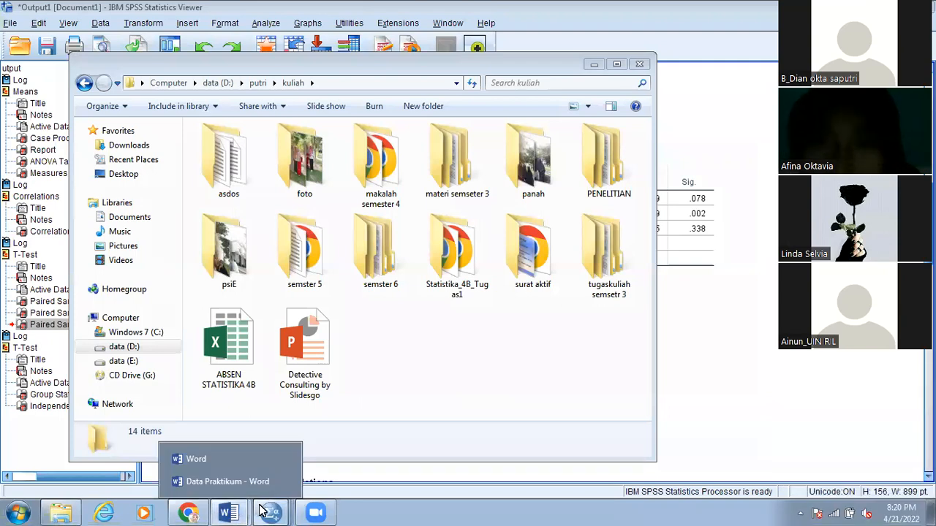
mouse_move(263, 510)
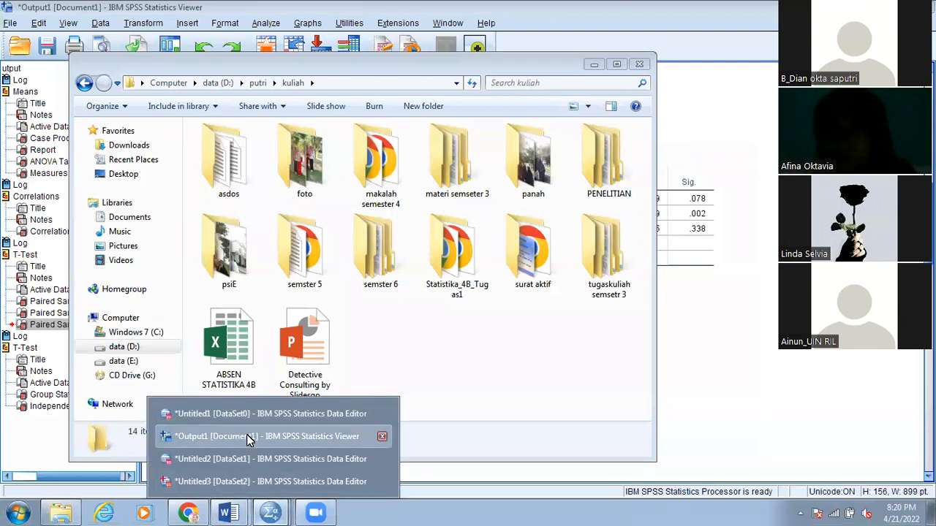
left_click(247, 436)
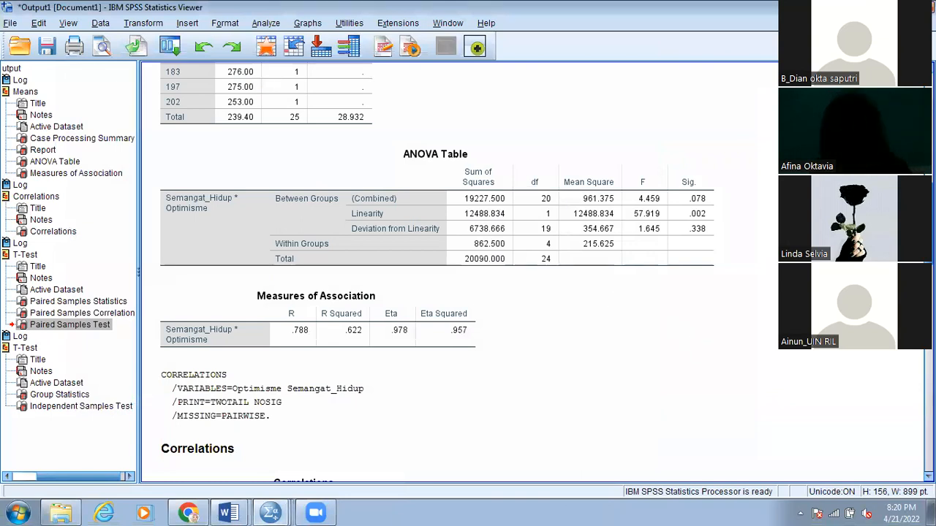
scroll(437, 248, "up", 1)
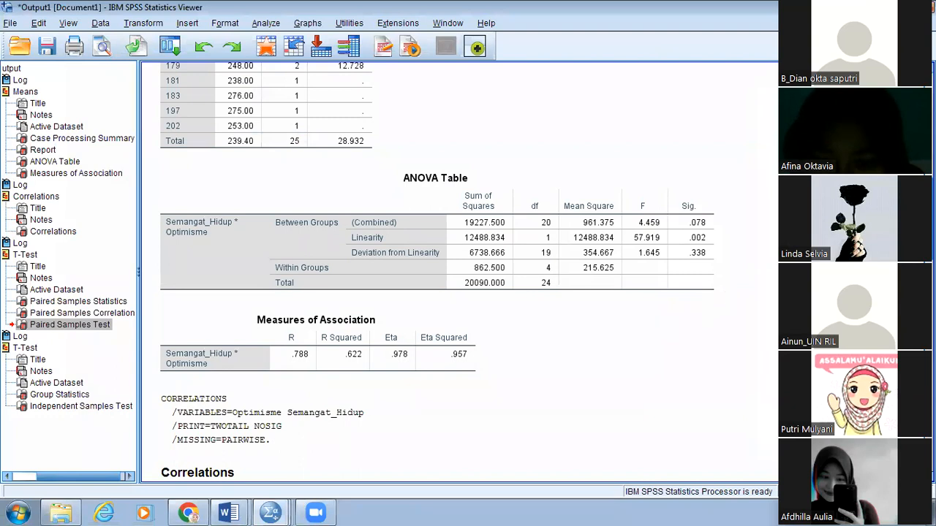
scroll(468, 270, "up", 3)
scroll(467, 270, "down", 3)
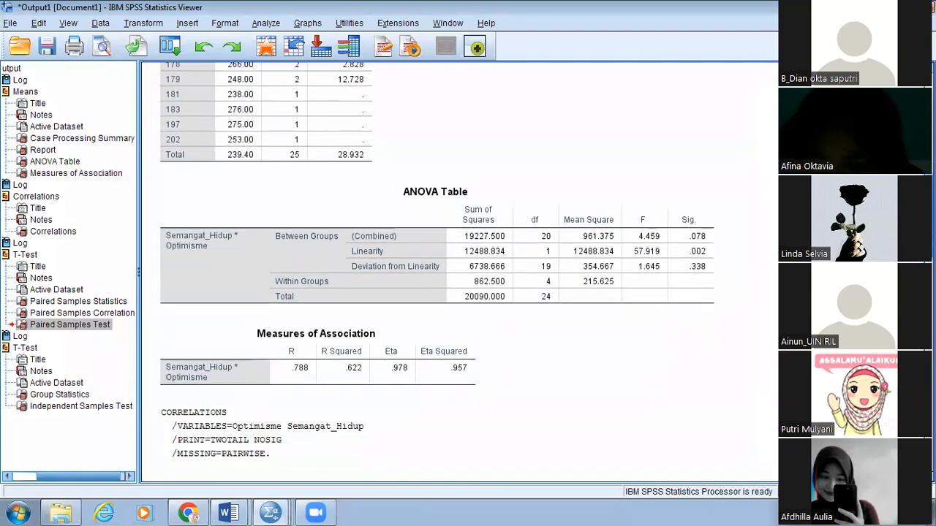
scroll(438, 271, "down", 2)
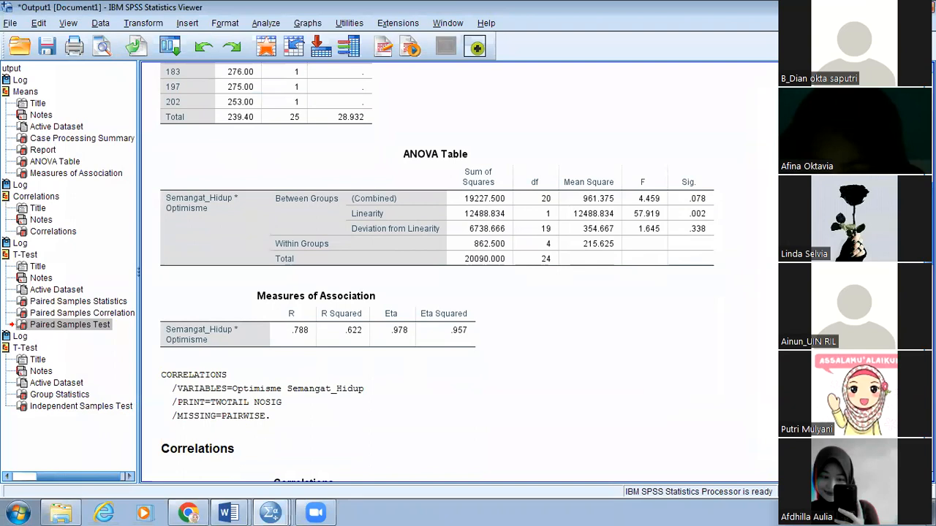
scroll(437, 270, "down", 1)
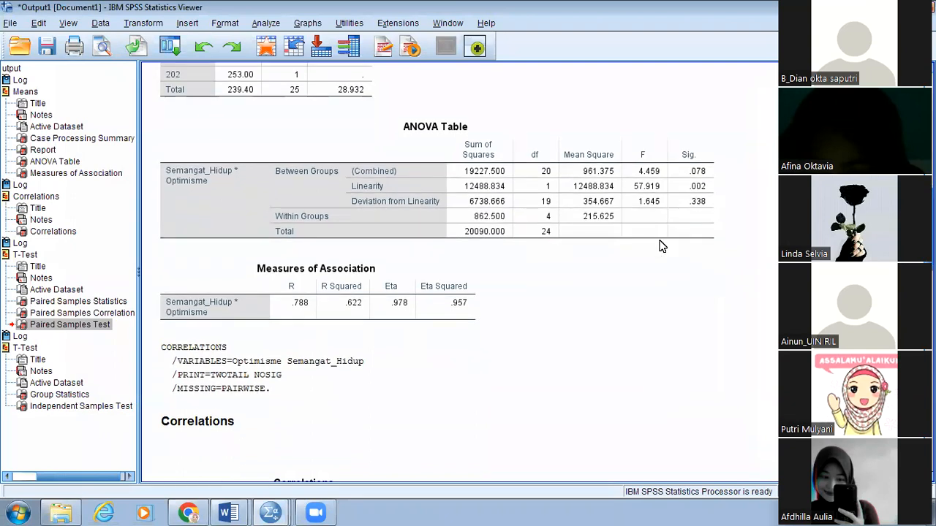
left_click(633, 159)
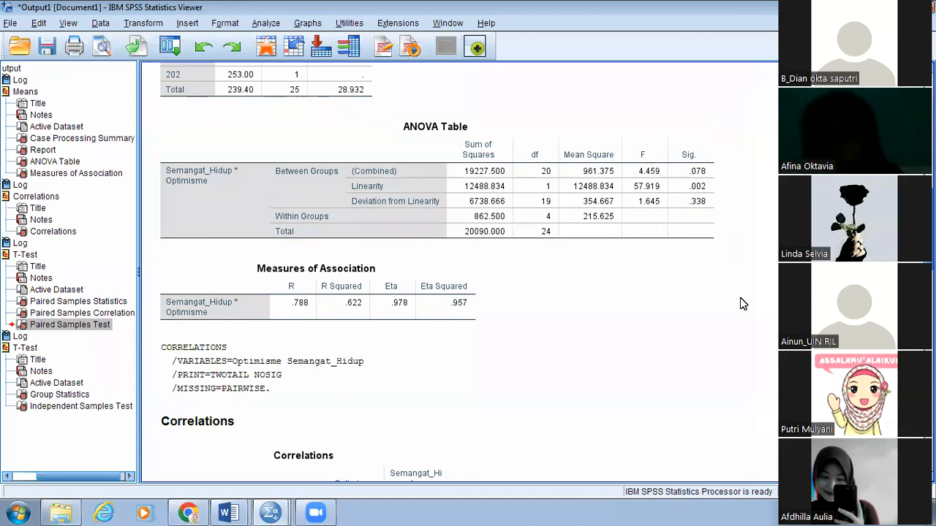
Switch to the file explorer and check the statistika folder inside makalah semester 4, returning to the parent folder.
left_click(77, 512)
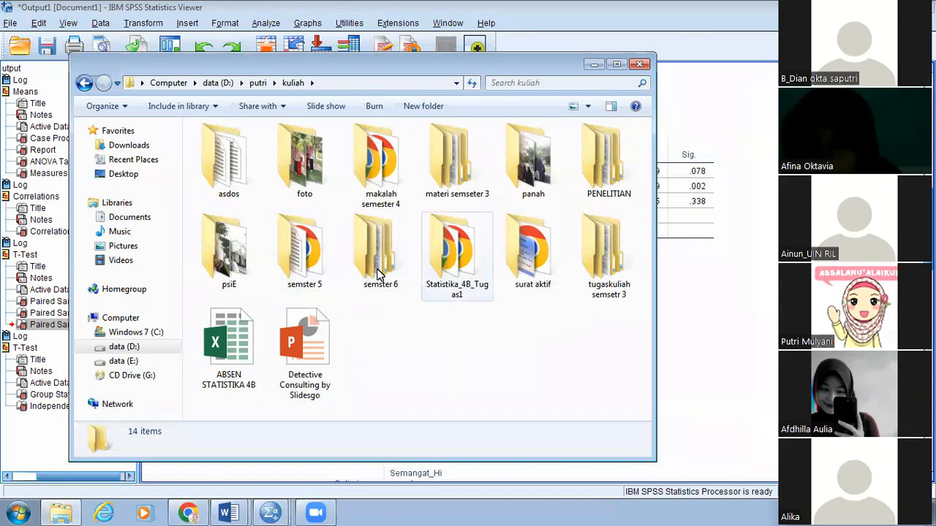
double_click(392, 166)
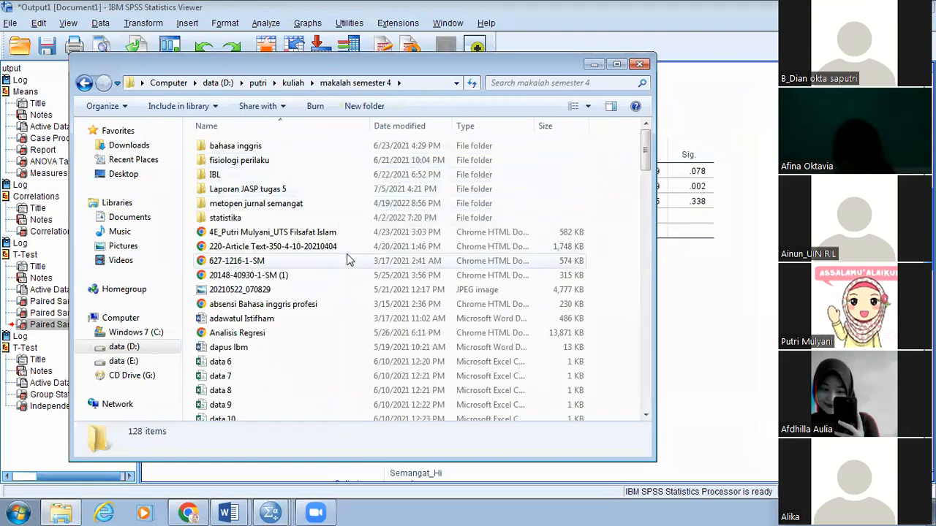
double_click(314, 218)
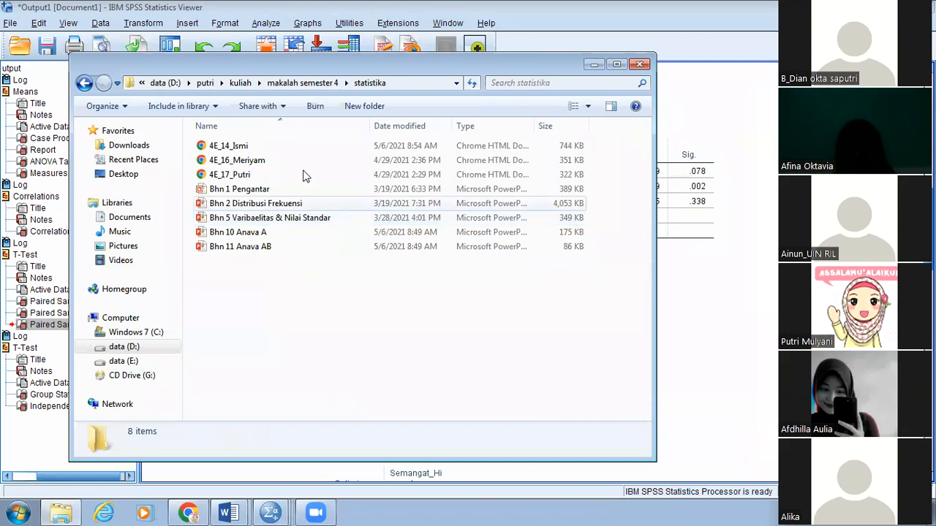
key("BackSpace")
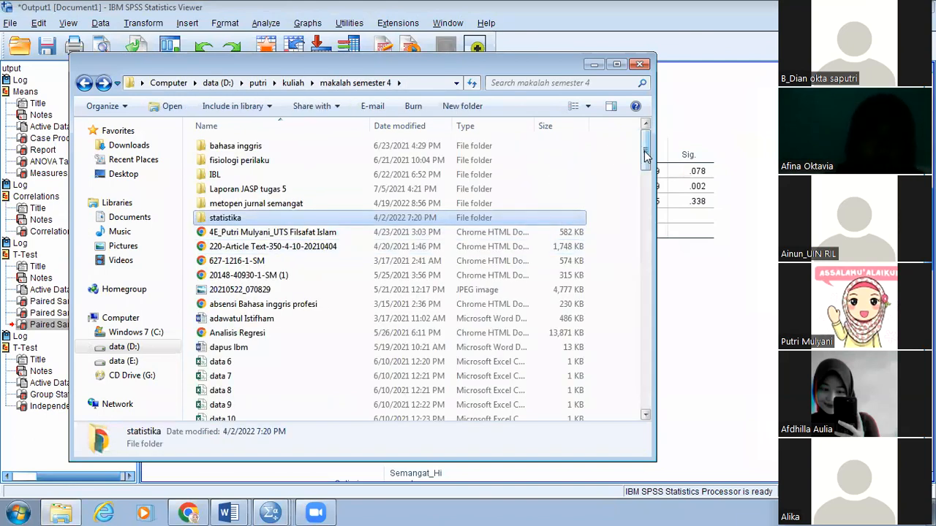
Look through the file list of the makalah semester 4 folder for statistics reference and report files.
scroll(646, 152, "down", 2)
left_click(640, 402)
left_click(641, 402)
left_click(641, 402)
left_click(643, 401)
scroll(646, 401, "up", 2)
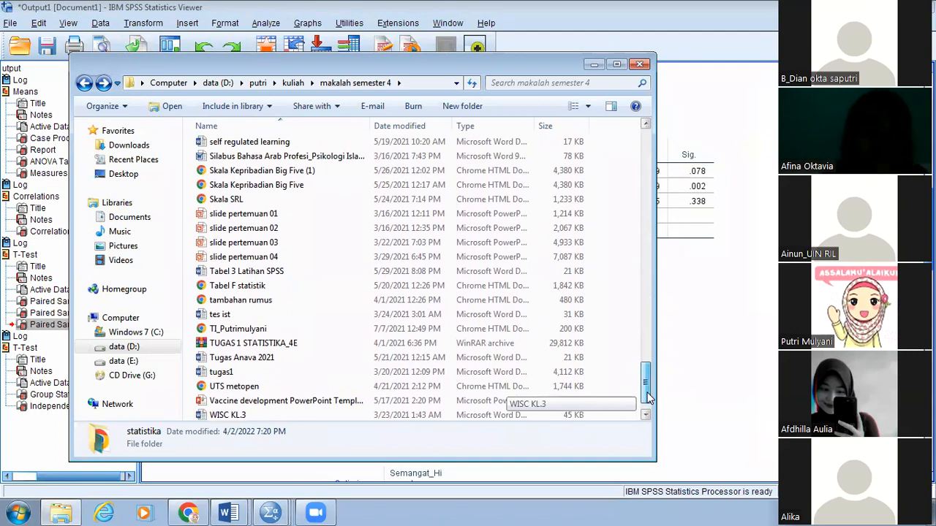
left_click_drag(647, 393, 647, 366)
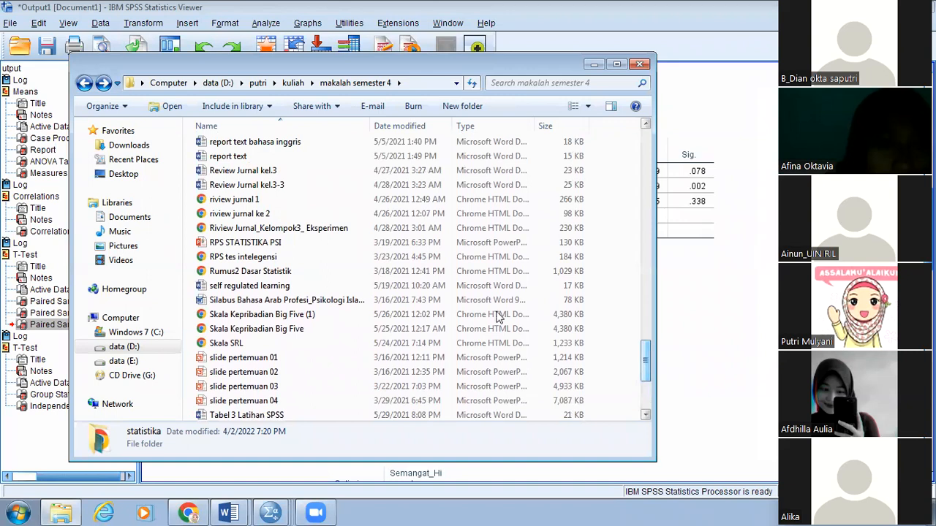
left_click_drag(647, 359, 643, 340)
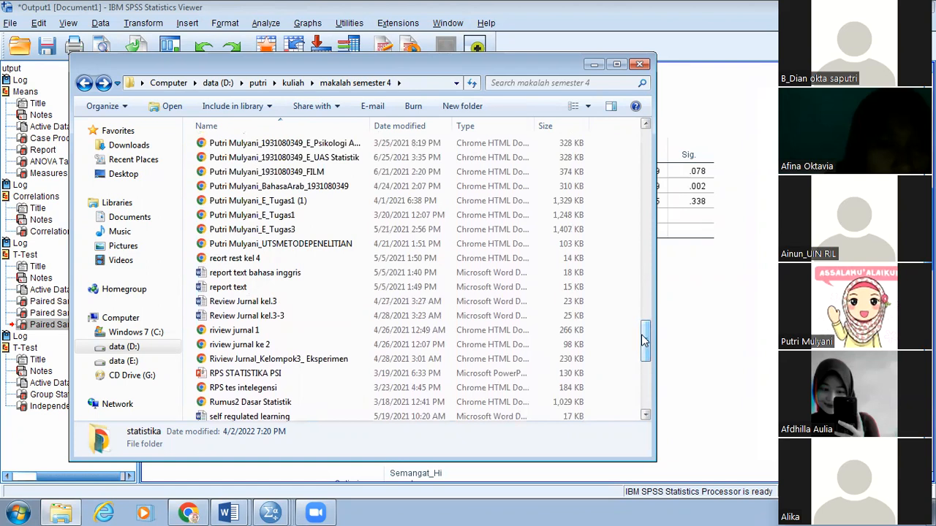
scroll(534, 373, "up", 2)
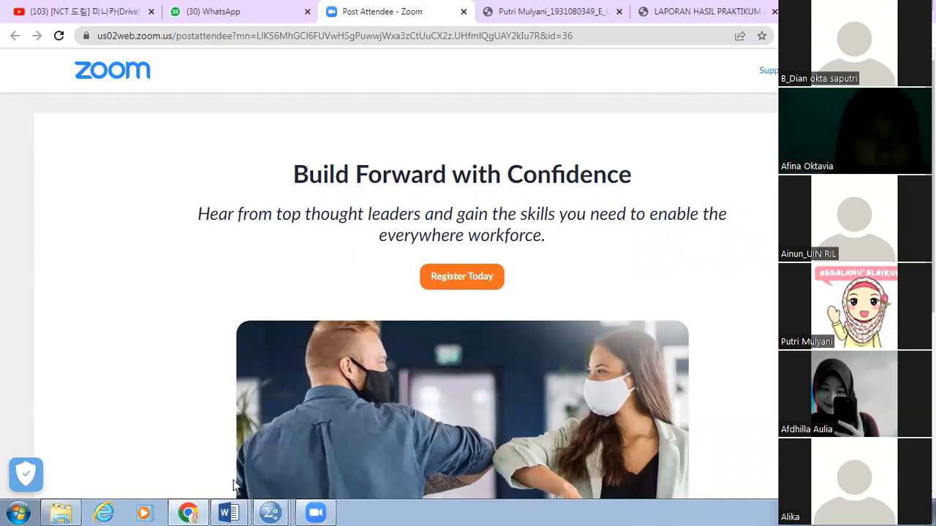
Return to the SPSS output document showing the linearity ANOVA Table, passing through the Word practicum data.
left_click(228, 513)
mouse_move(271, 512)
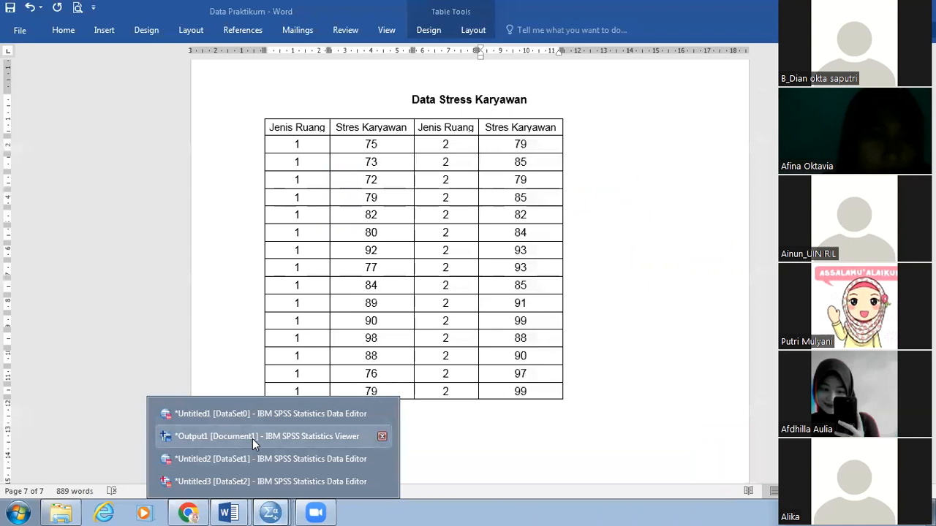
left_click(253, 442)
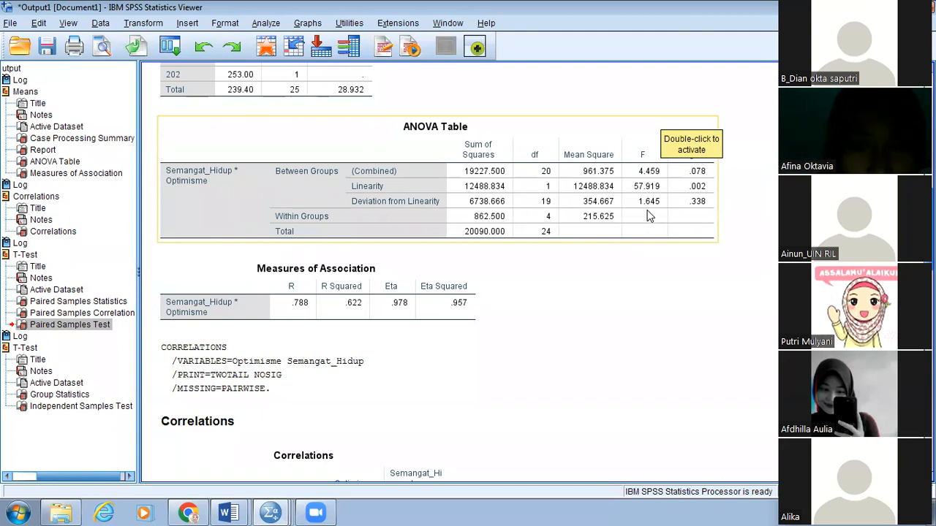
Open the Tabel F statistik PDF from the makalah semester 4 folder in the file explorer.
left_click(77, 512)
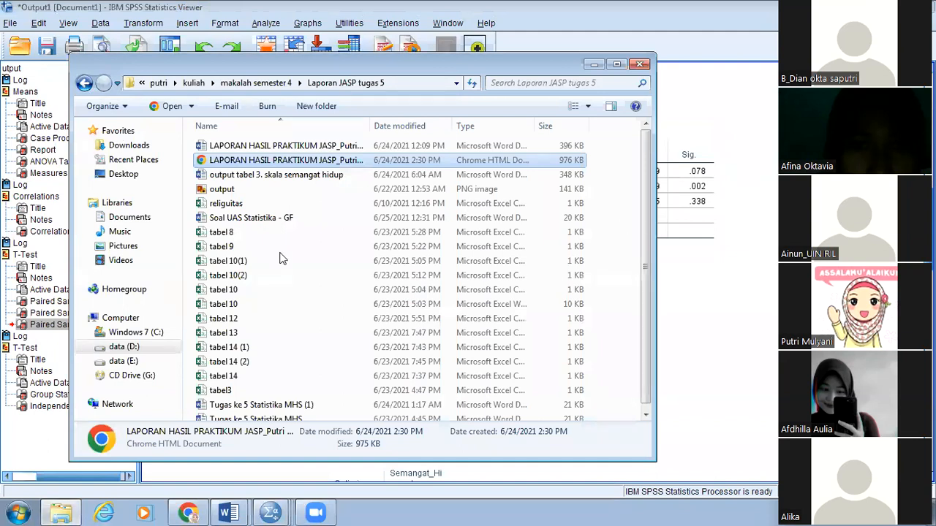
key("BackSpace")
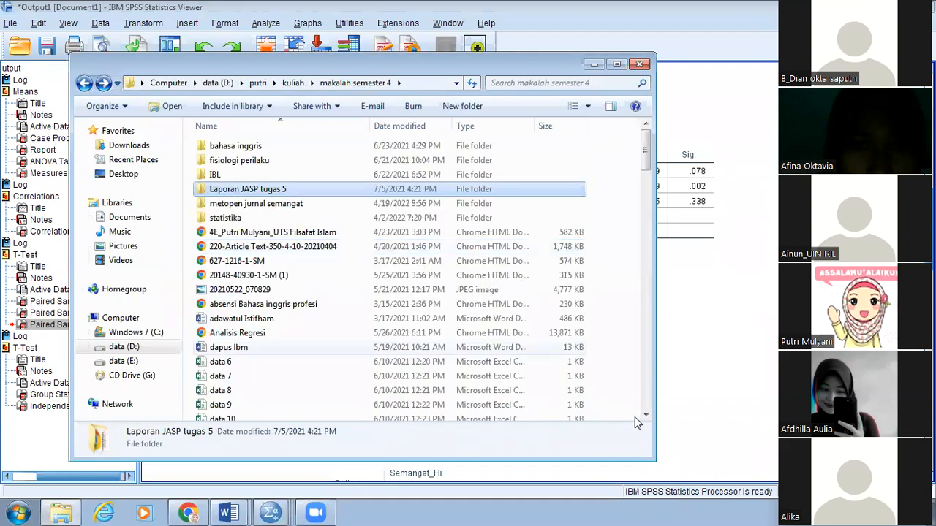
scroll(293, 249, "down", 20)
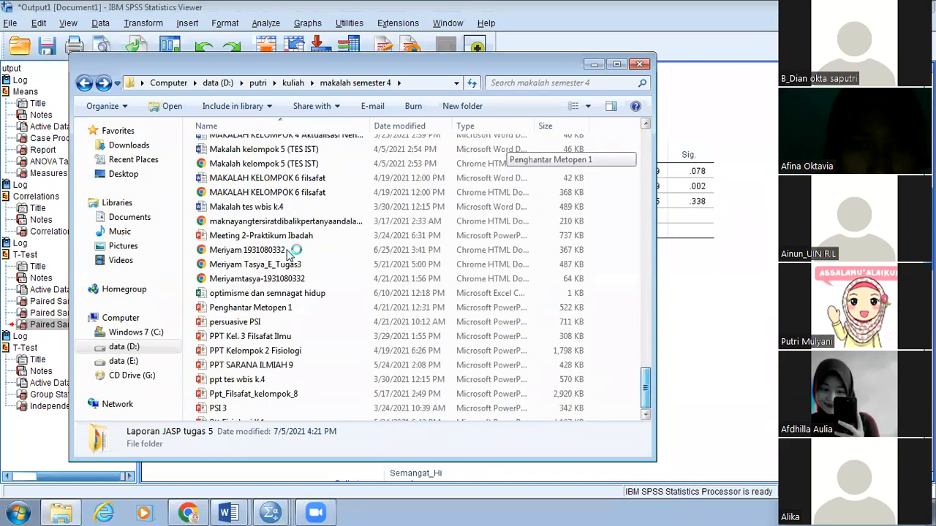
left_click(287, 255)
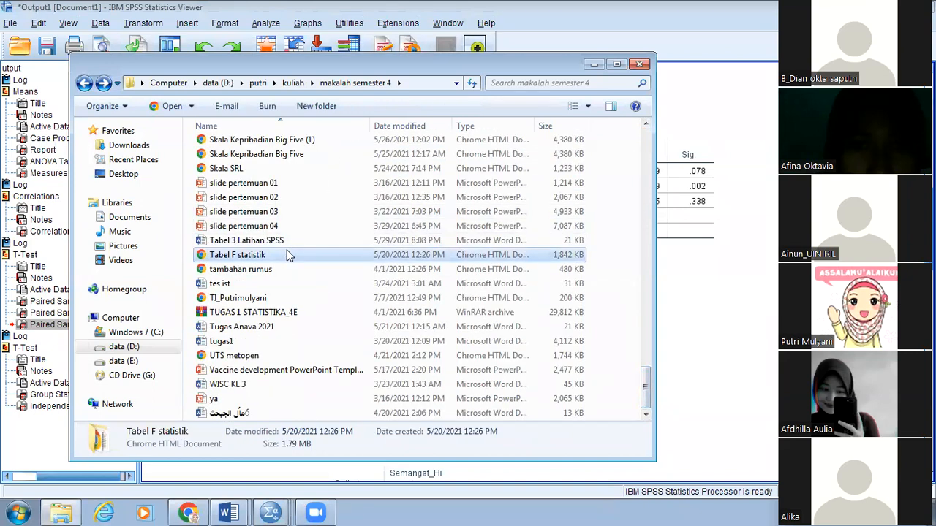
double_click(288, 254)
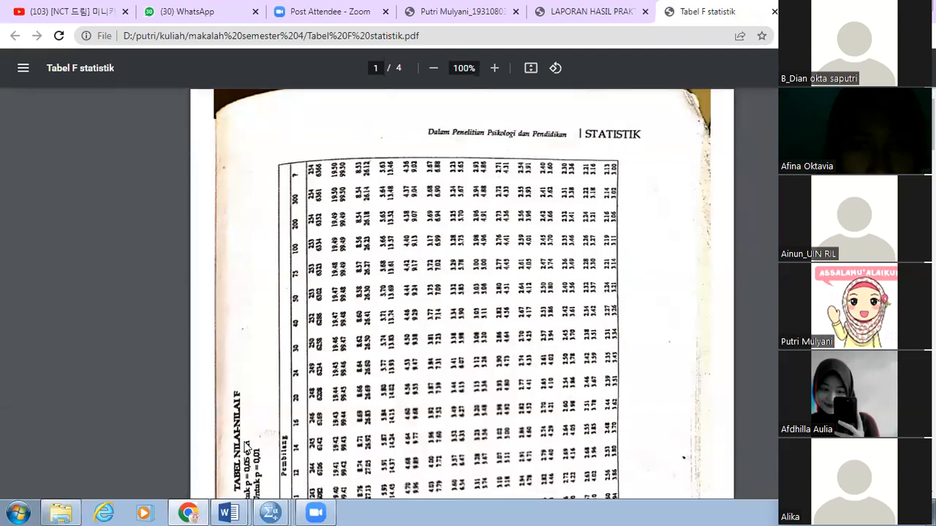
Switch back to the SPSS output and examine the df and F values in the linearity ANOVA Table.
key("alt+Tab")
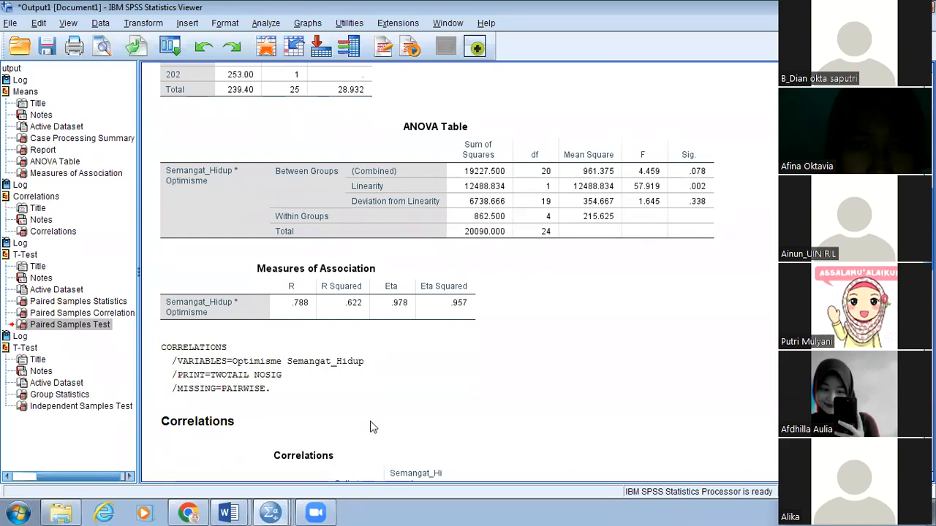
left_click(683, 223)
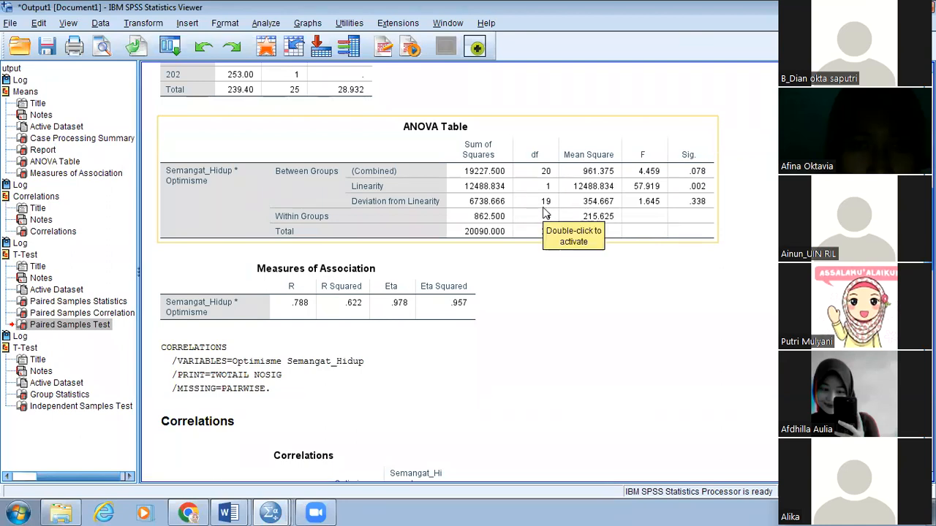
left_click(674, 249)
left_click(594, 234)
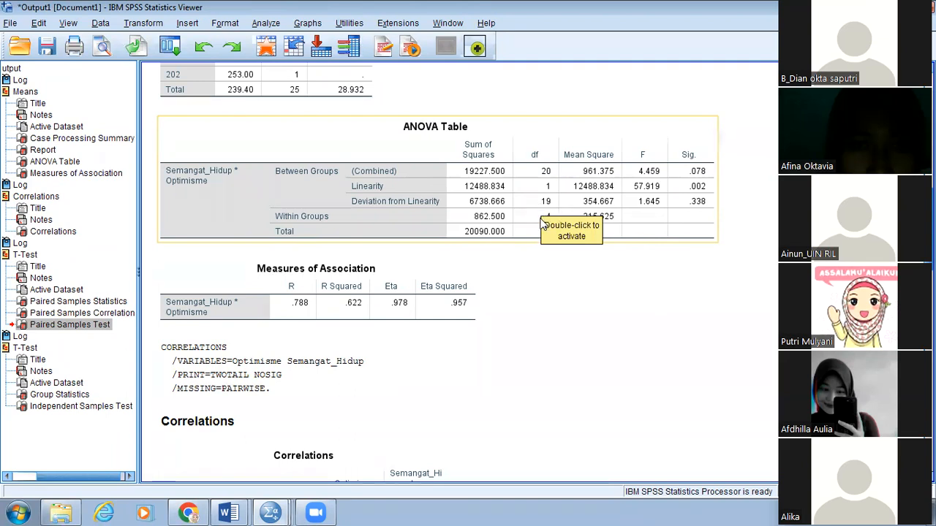
left_click(525, 253)
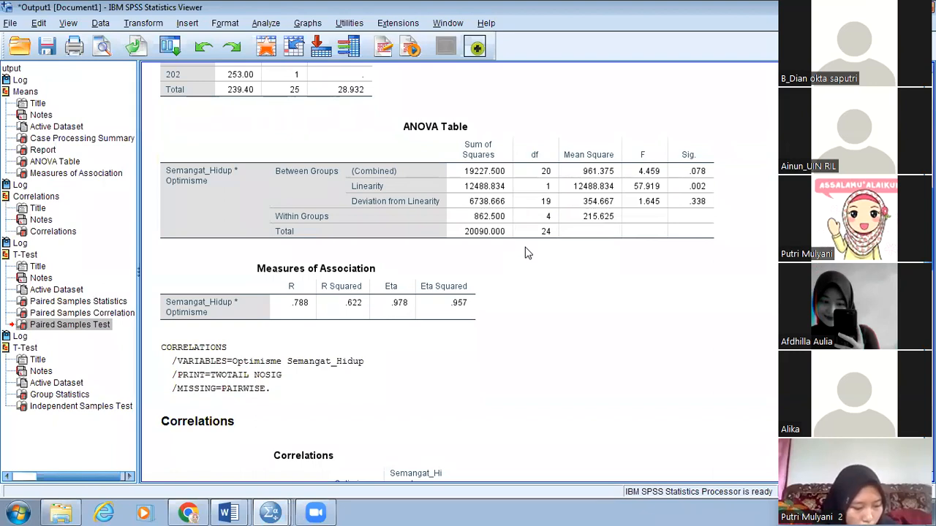
left_click(524, 217)
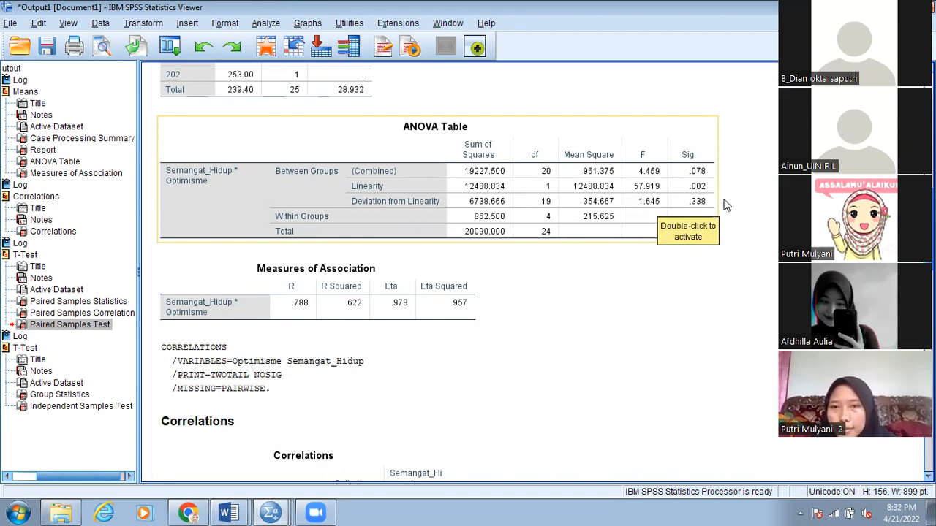
Compare the Pearson Correlations table for Optimisme and Semangat_Hidup with the linearity ANOVA Table.
scroll(726, 206, "down", 5)
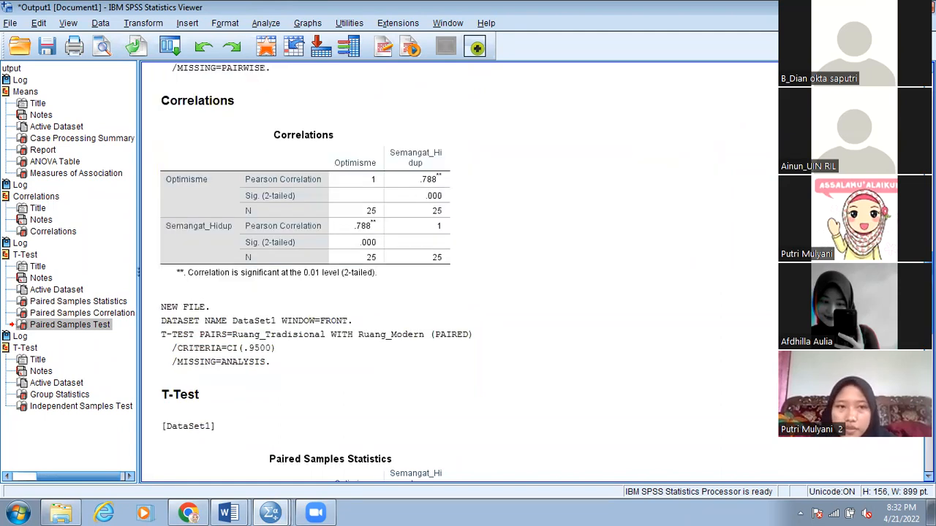
scroll(541, 270, "up", 1)
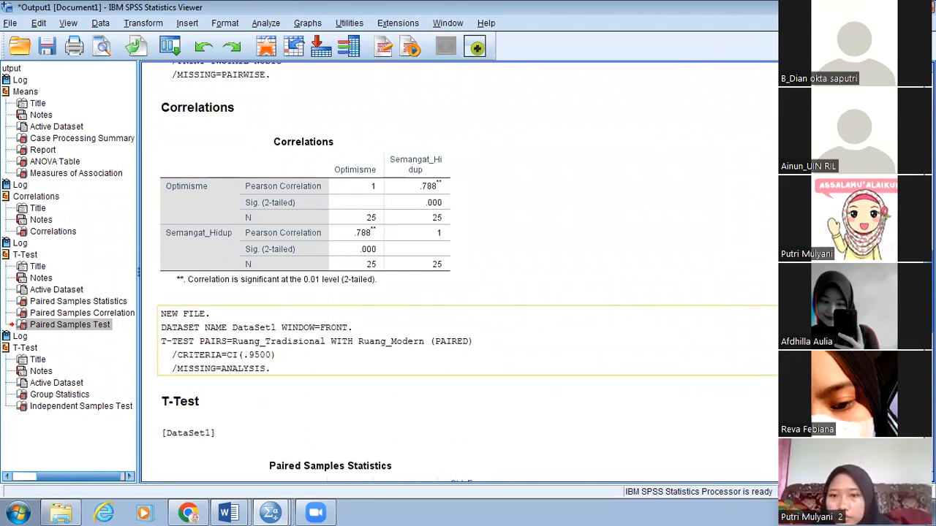
scroll(691, 270, "up", 6)
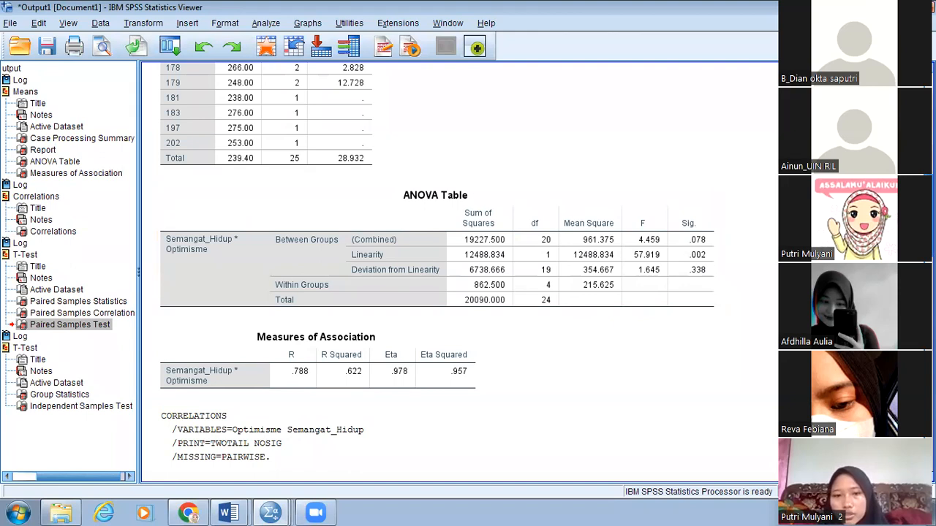
scroll(696, 358, "down", 12)
scroll(694, 359, "up", 3)
scroll(698, 358, "down", 2)
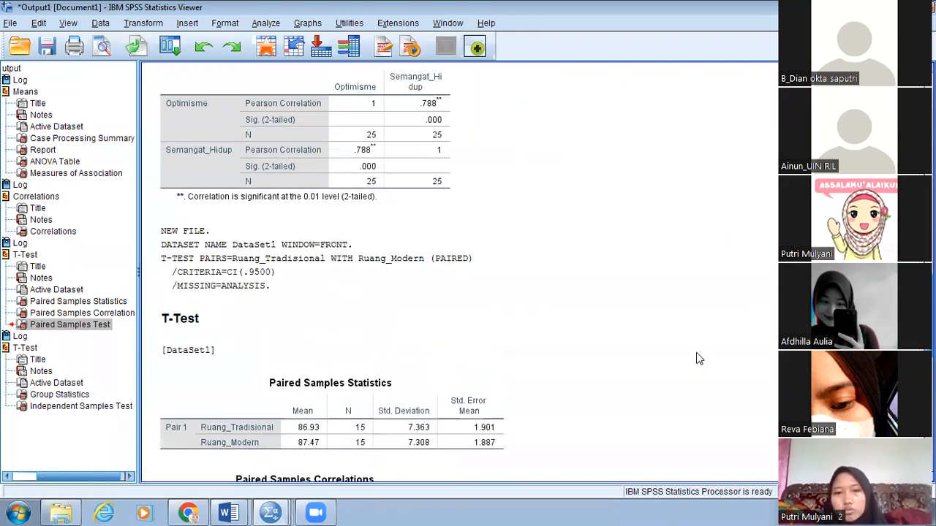
scroll(676, 189, "up", 10)
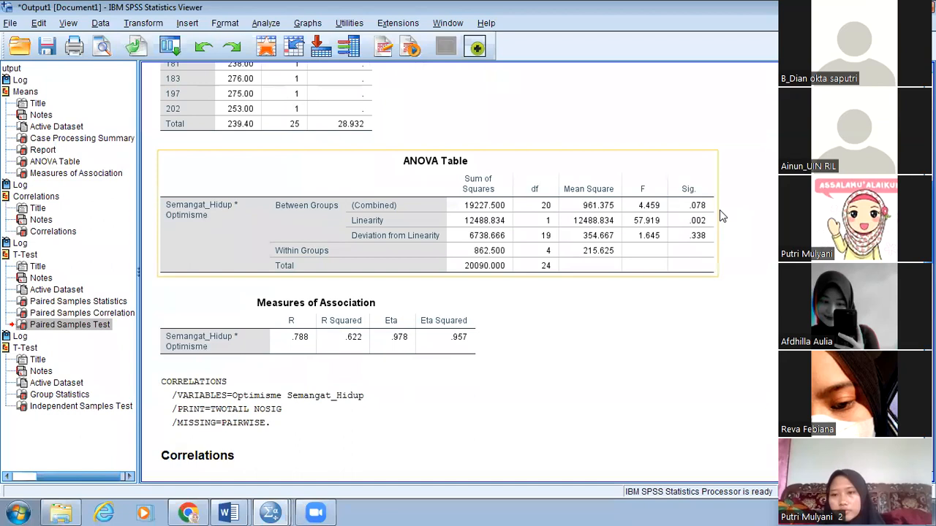
scroll(683, 167, "down", 6)
Review the Means output from the Case Processing Summary and Report down to the Measures of Association.
scroll(683, 167, "up", 9)
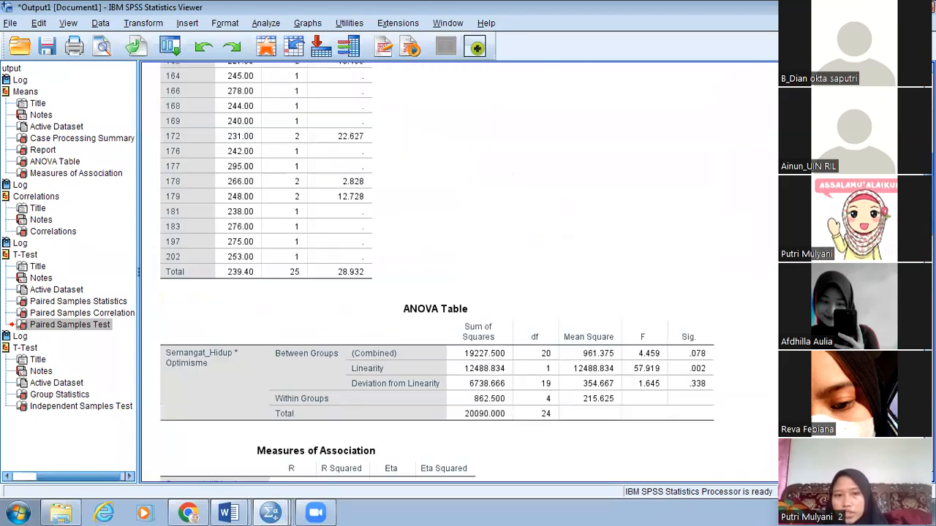
scroll(457, 274, "up", 9)
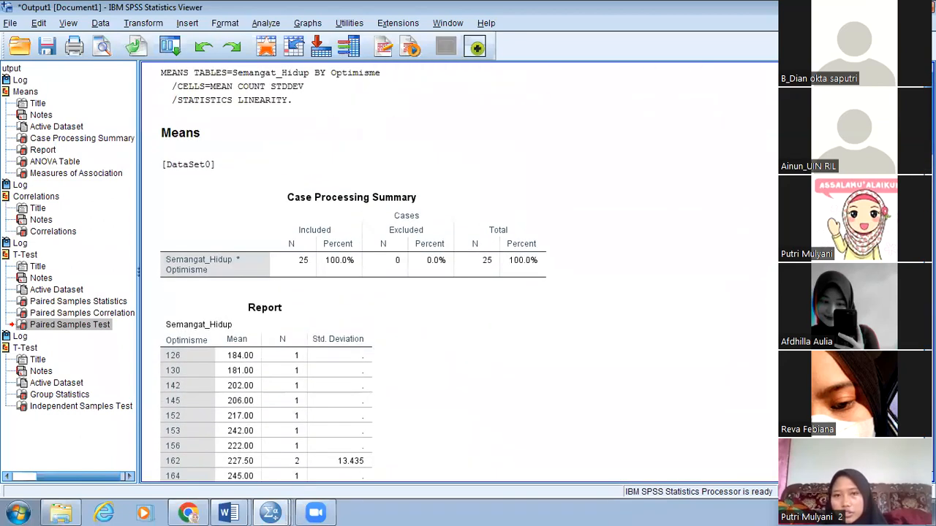
scroll(457, 274, "down", 9)
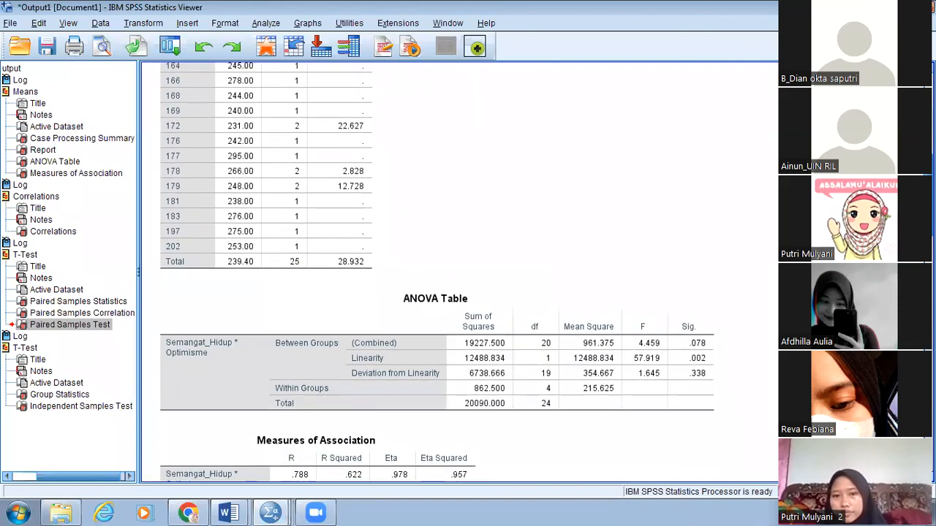
scroll(436, 271, "down", 2)
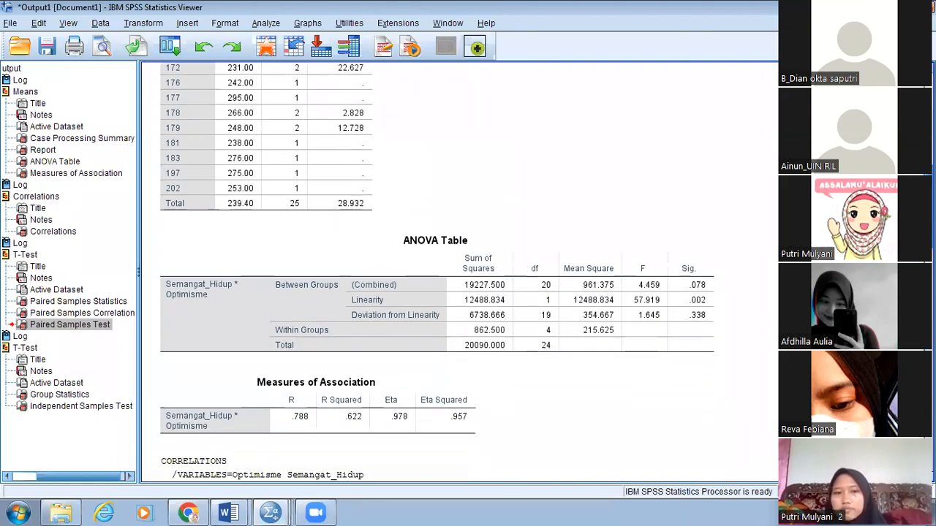
scroll(764, 189, "down", 1)
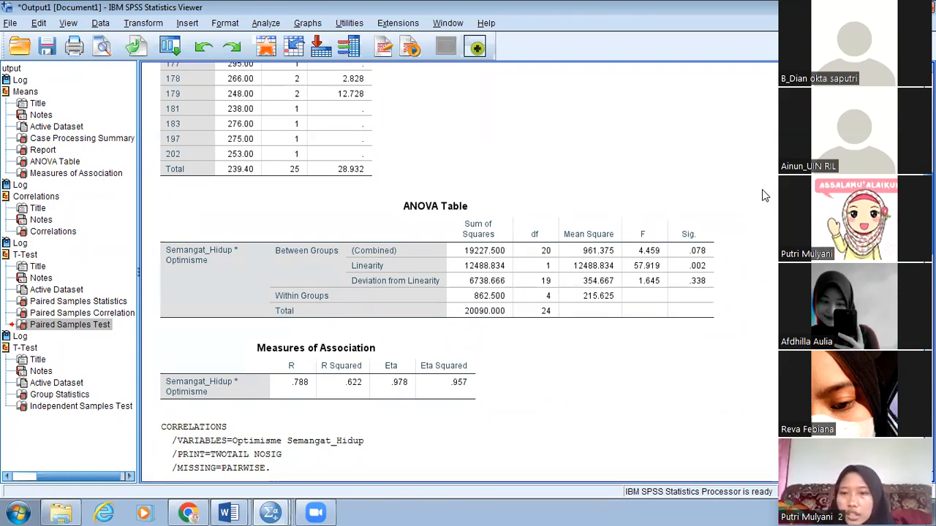
Compare the Paired Samples tables for Ruang_Tradisional and Ruang_Modern with the Stres_Karyawan Group Statistics and Independent Samples Test.
scroll(459, 272, "down", 10)
scroll(460, 272, "up", 3)
scroll(459, 272, "up", 2)
scroll(459, 272, "down", 6)
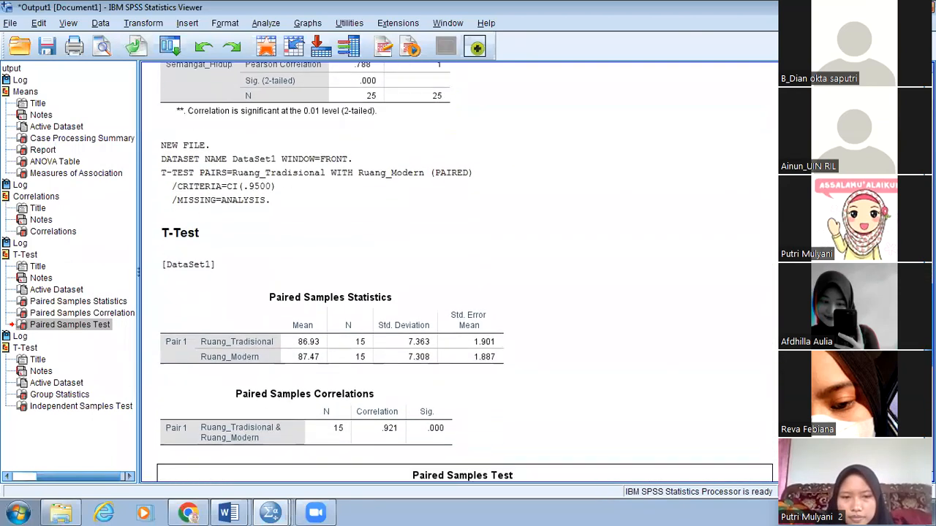
scroll(459, 272, "down", 1)
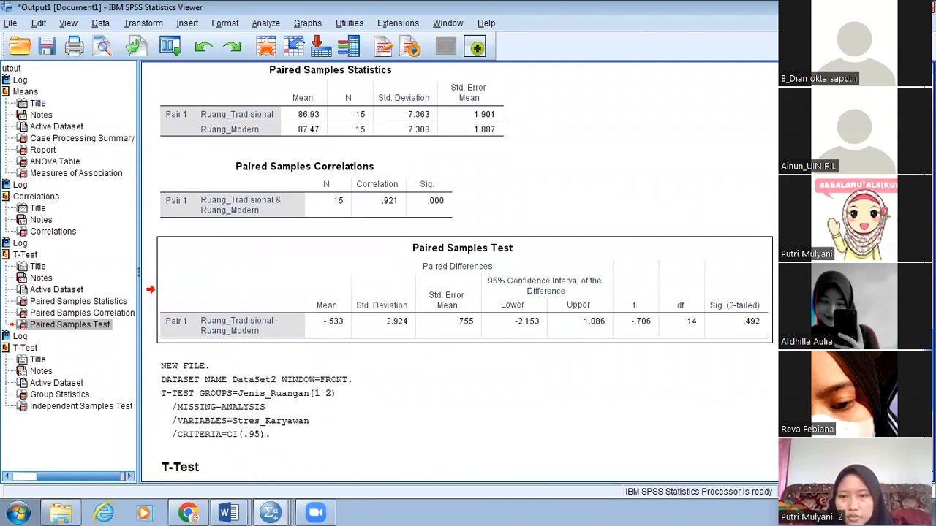
scroll(459, 272, "down", 12)
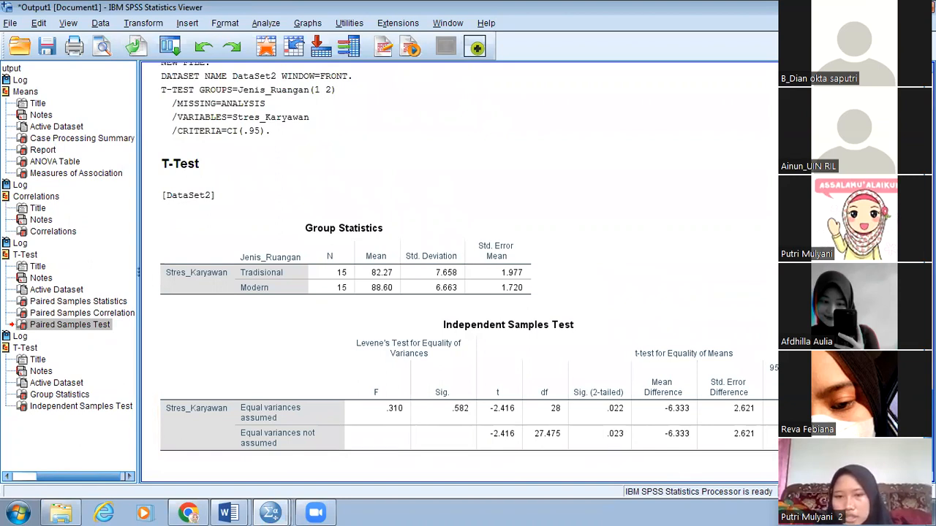
scroll(459, 272, "up", 15)
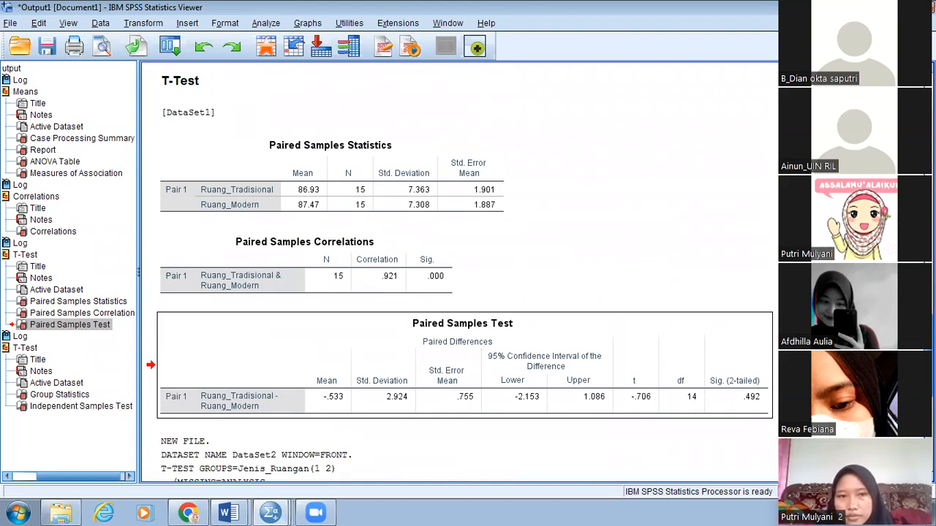
scroll(459, 272, "down", 15)
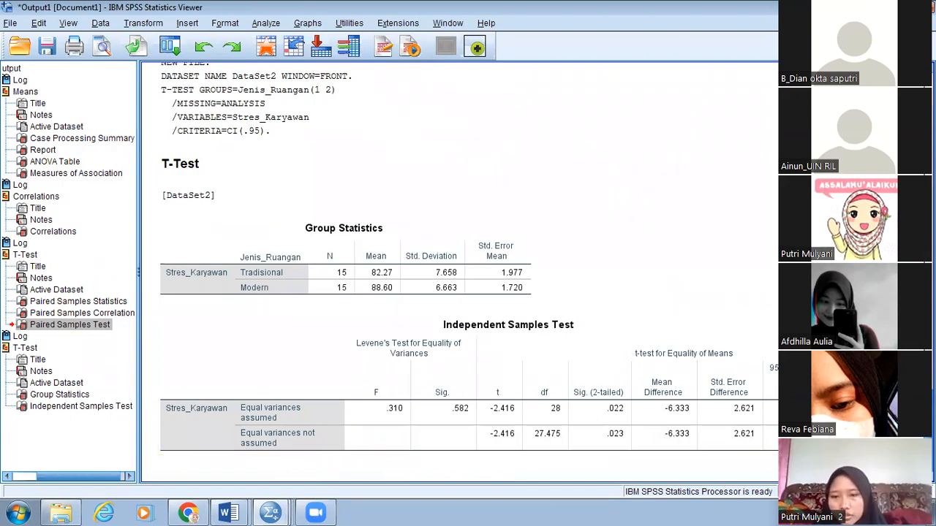
Return to the start of the SPSS Means output and switch to the LAPORAN HASIL PRAKTIKUM JASP report in Chrome.
scroll(688, 435, "up", 1)
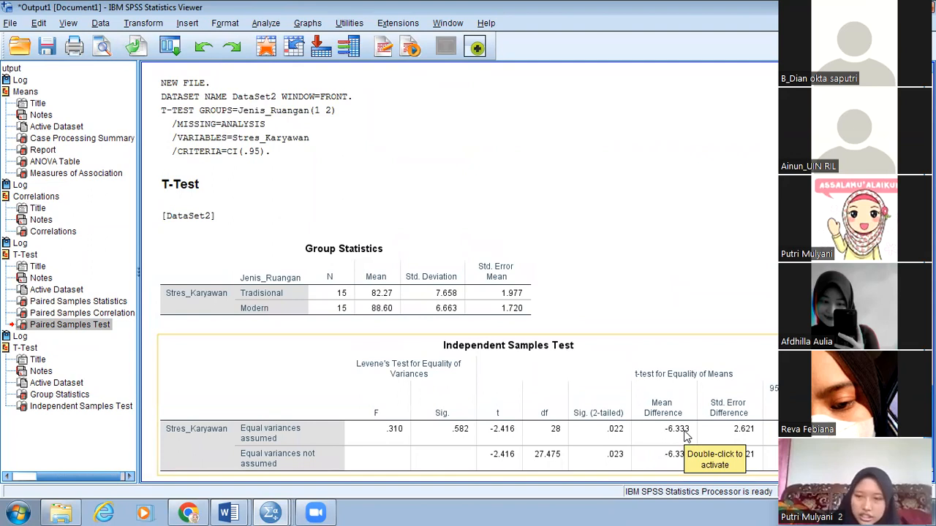
scroll(467, 272, "up", 20)
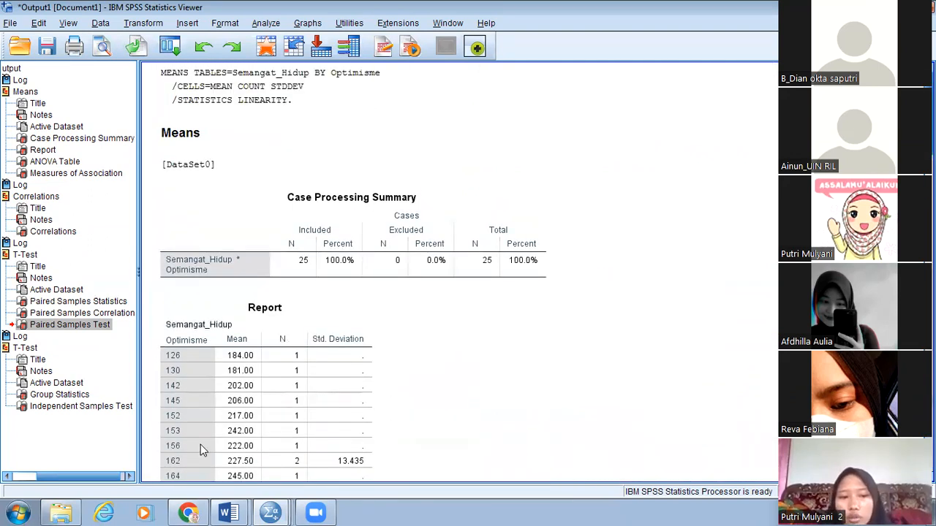
left_click(187, 512)
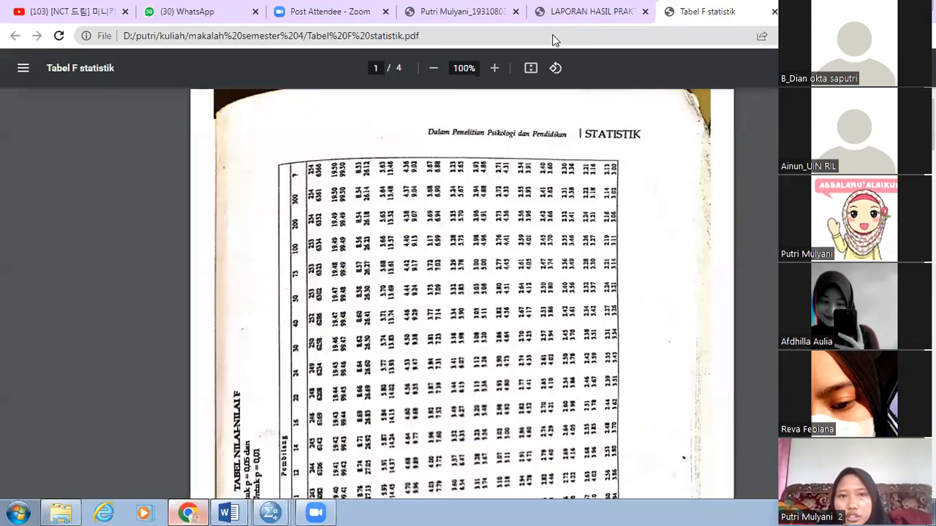
key("ctrl+shift+Tab")
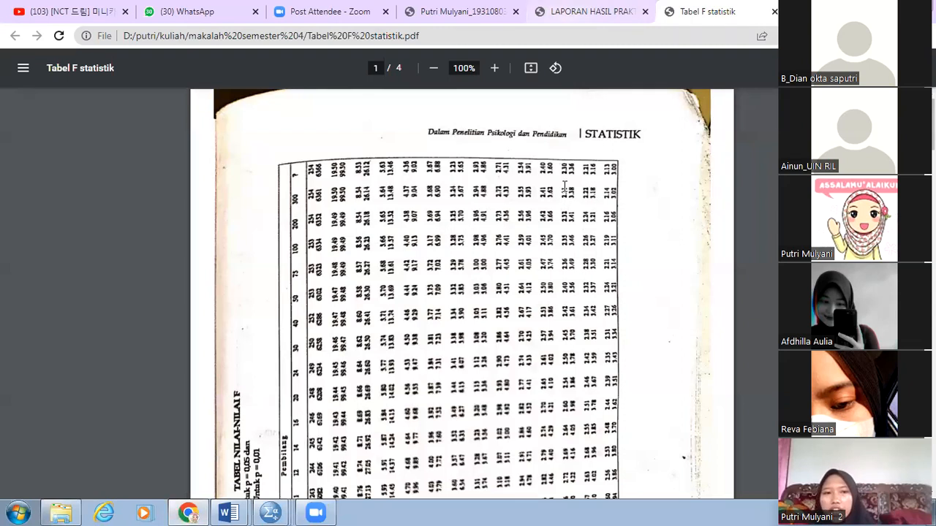
Examine the Frequentist Scale Reliability and Individual Item Reliability Statistics for items V1 to V15 under Seleksi Aitem dan Reliability Skala.
scroll(565, 188, "up", 3)
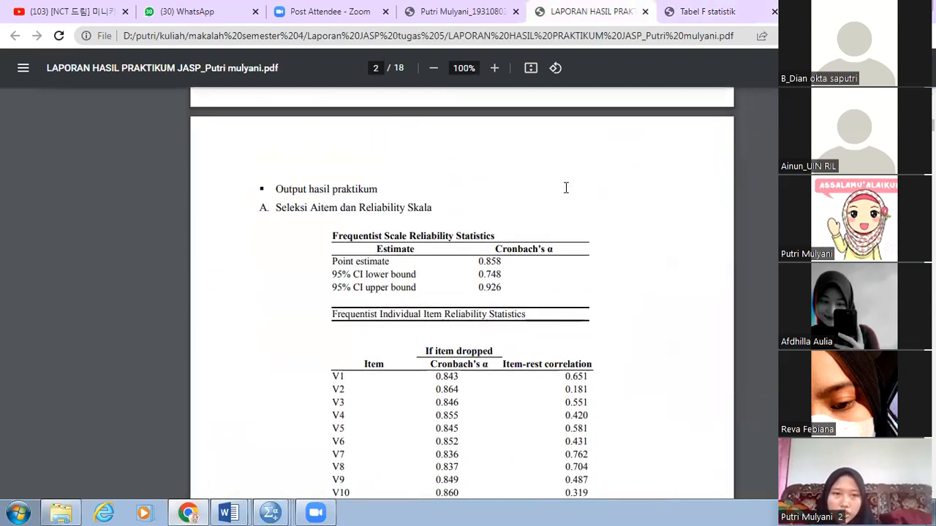
scroll(565, 187, "down", 2)
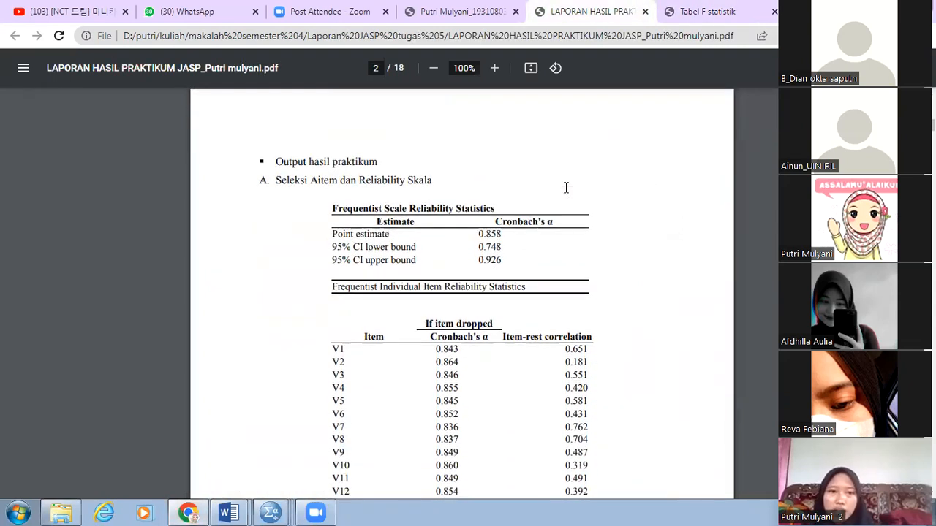
scroll(565, 188, "down", 1)
scroll(565, 187, "up", 1)
scroll(565, 188, "down", 1)
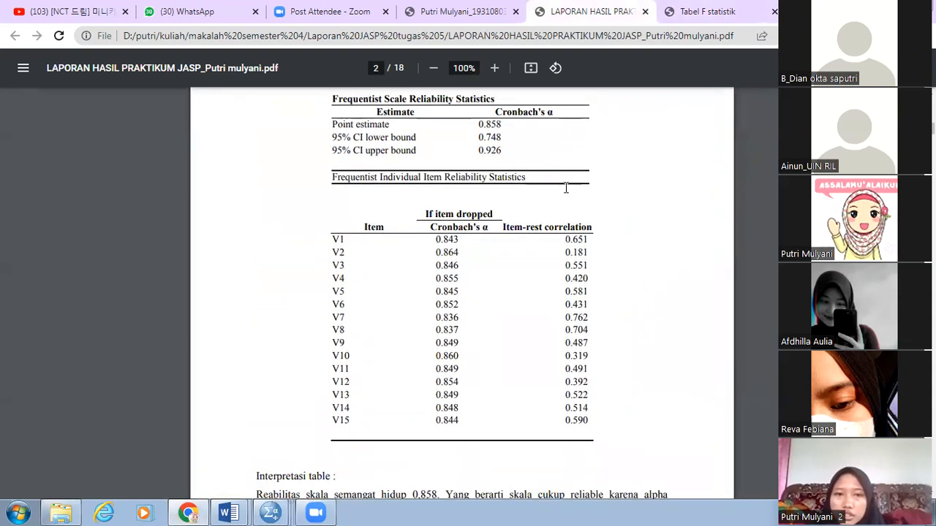
scroll(565, 188, "up", 1)
scroll(565, 188, "up", 4)
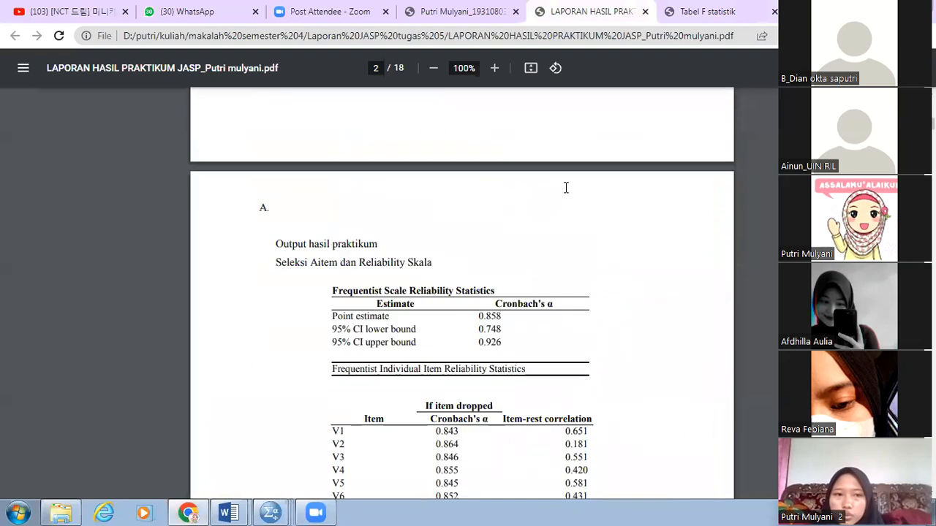
scroll(565, 187, "down", 3)
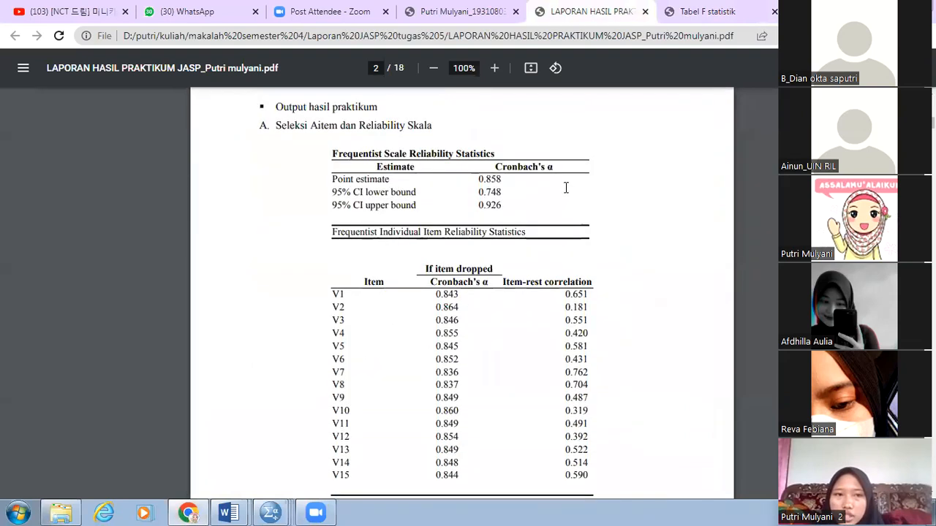
scroll(565, 188, "down", 3)
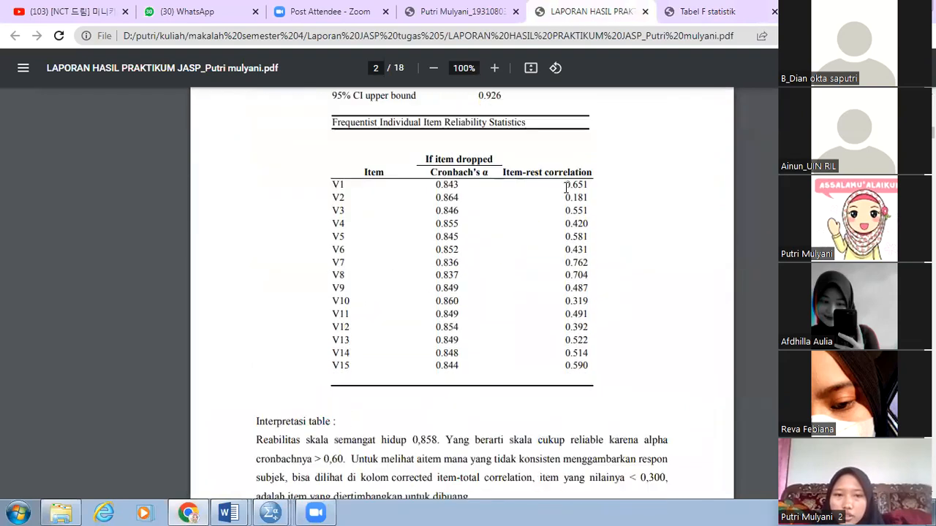
Read the report from the reliability interpretation through the repeated item analysis and Hasil Seleksi Aitem to the independent t-test assumption checks.
scroll(565, 188, "down", 2)
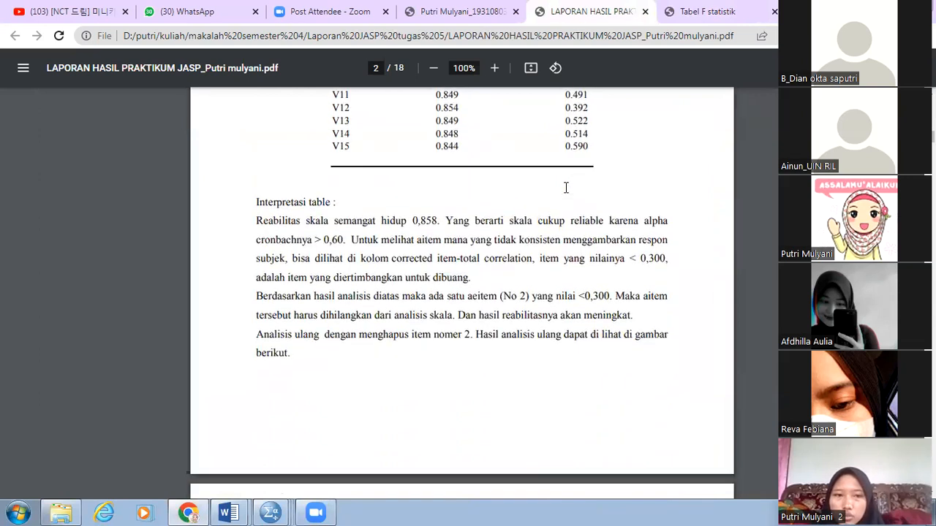
scroll(565, 188, "down", 1)
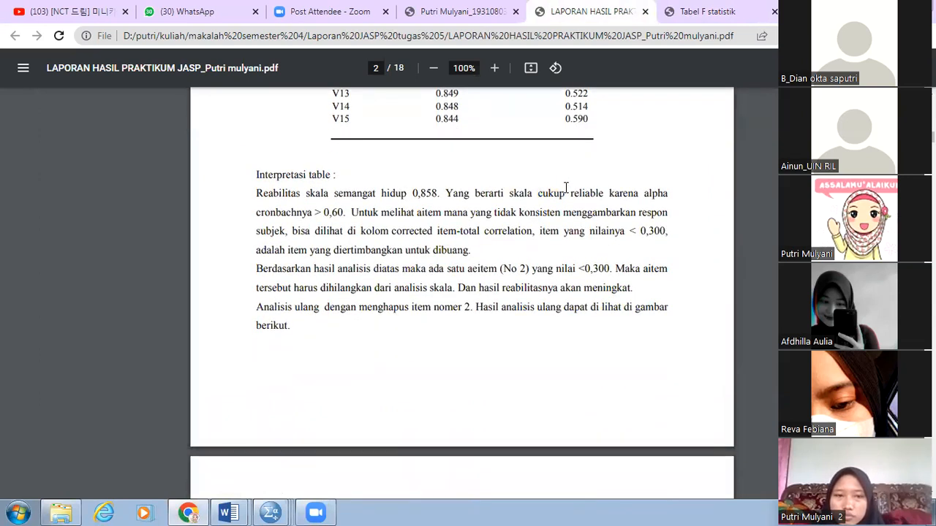
scroll(565, 188, "down", 7)
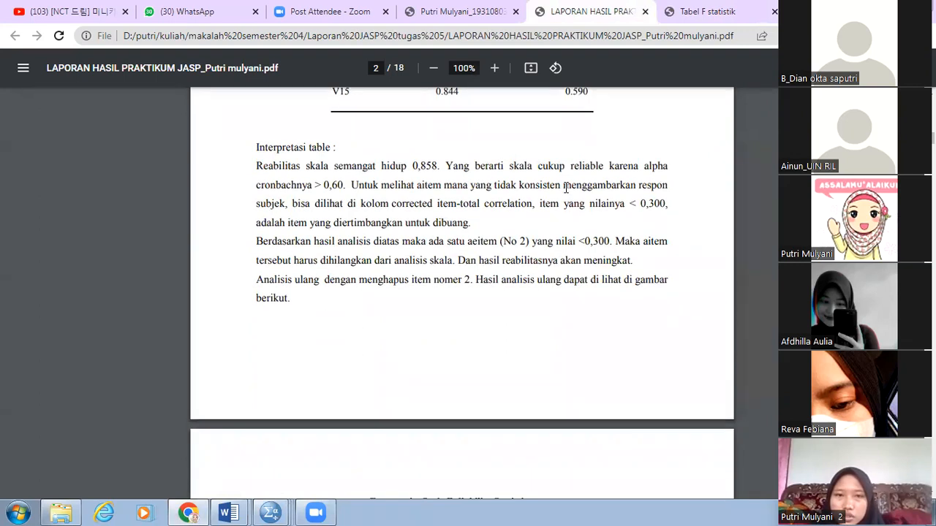
scroll(565, 188, "down", 4)
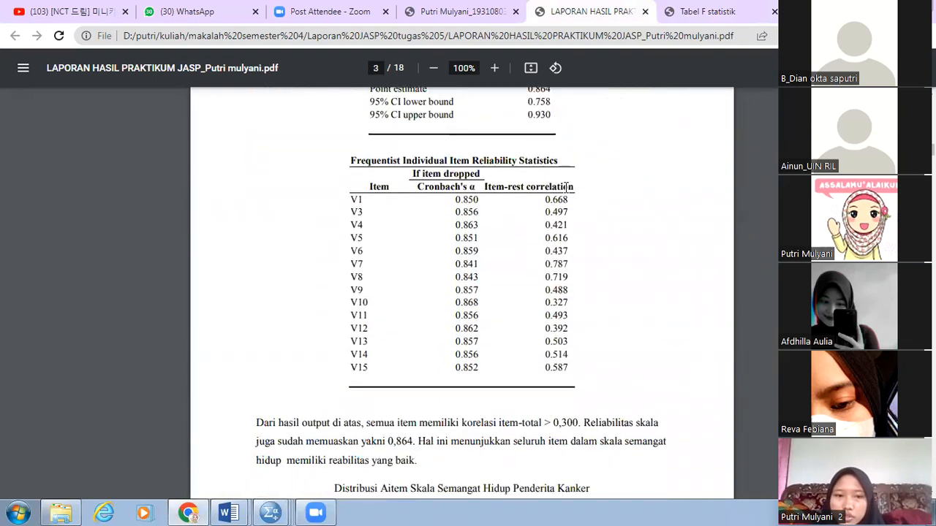
scroll(565, 188, "down", 3)
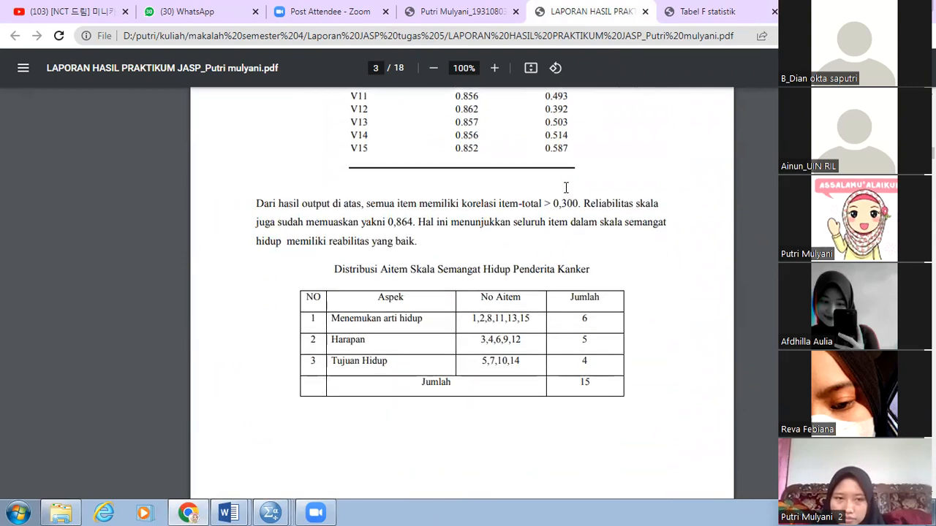
scroll(565, 188, "down", 6)
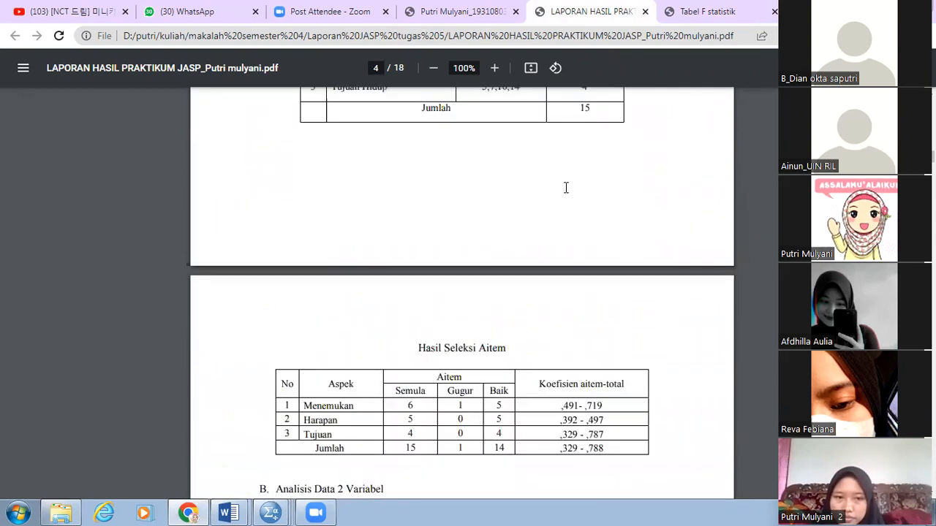
scroll(565, 188, "down", 3)
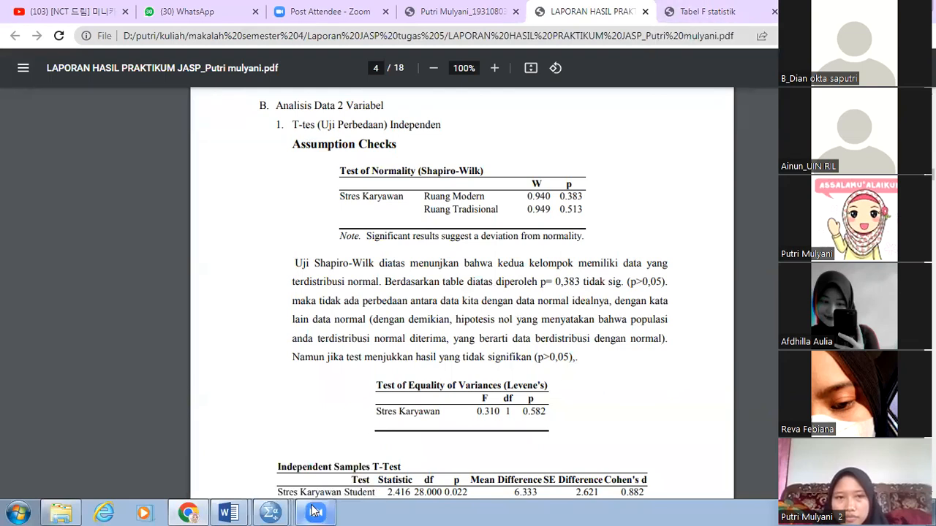
Switch back to the SPSS output viewer and review the Case Processing Summary and the Semangat_Hidup Report table.
mouse_move(272, 511)
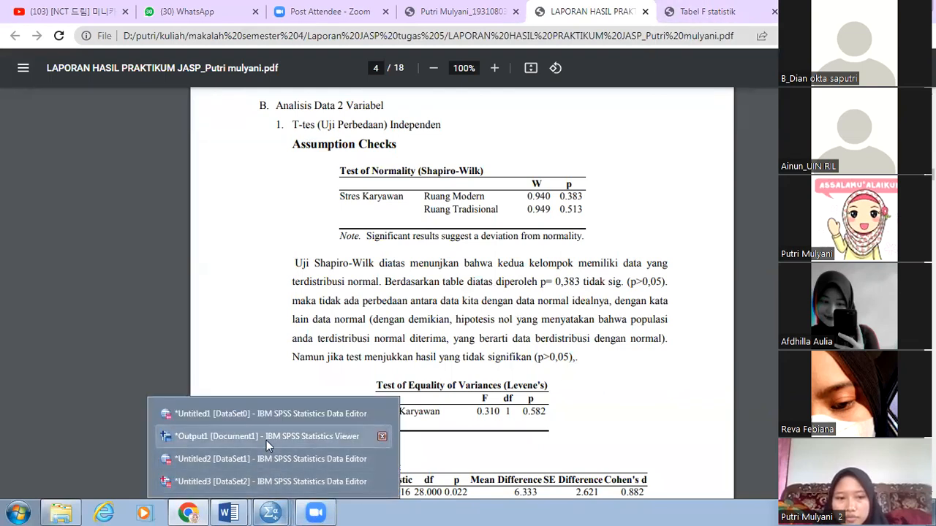
left_click(266, 437)
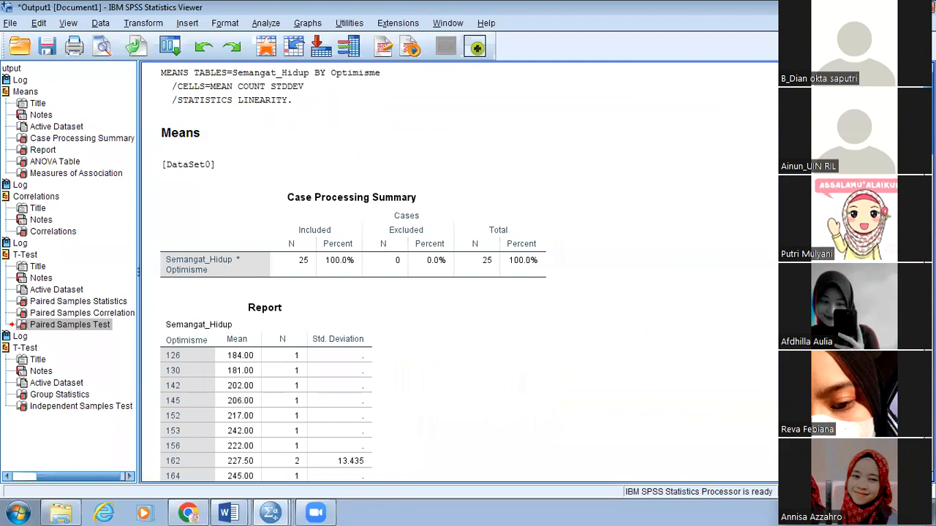
scroll(459, 272, "down", 2)
scroll(459, 271, "up", 1)
scroll(459, 272, "down", 1)
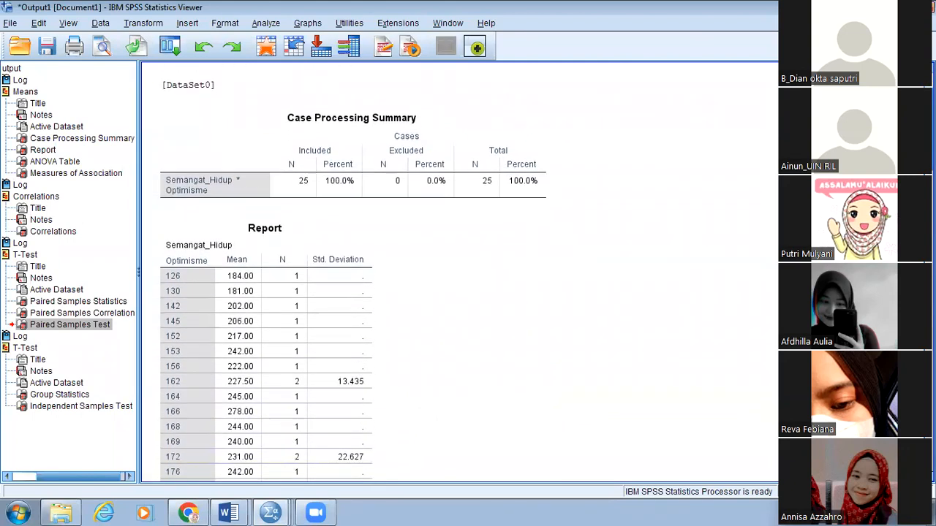
scroll(459, 272, "up", 2)
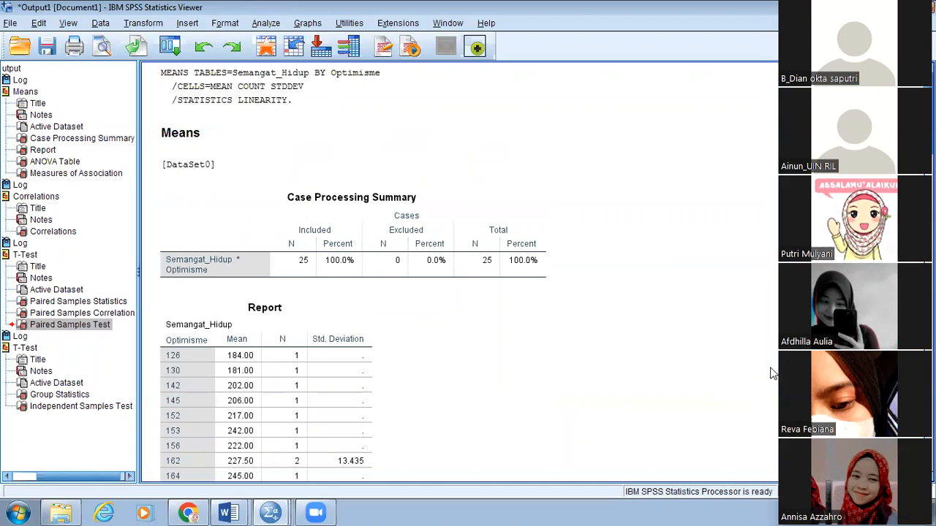
left_click_drag(928, 106, 929, 128)
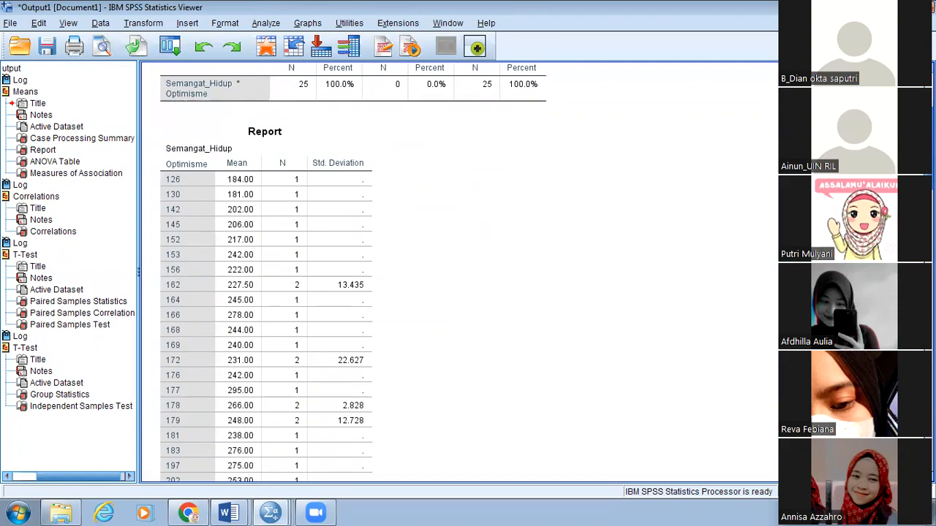
scroll(353, 274, "up", 1)
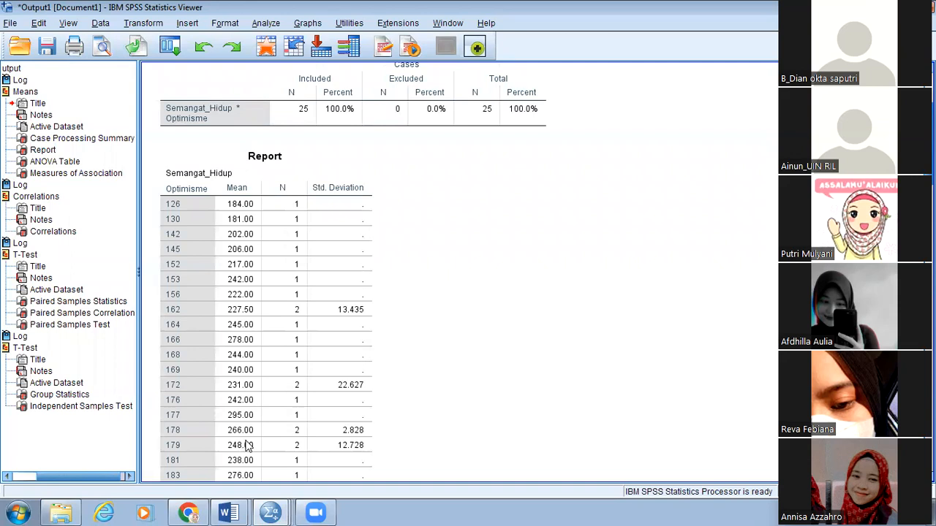
Return to the JASP report in Chrome and review the Stres Karyawan Independent Samples T-Test, Group Descriptives and plot.
left_click(190, 511)
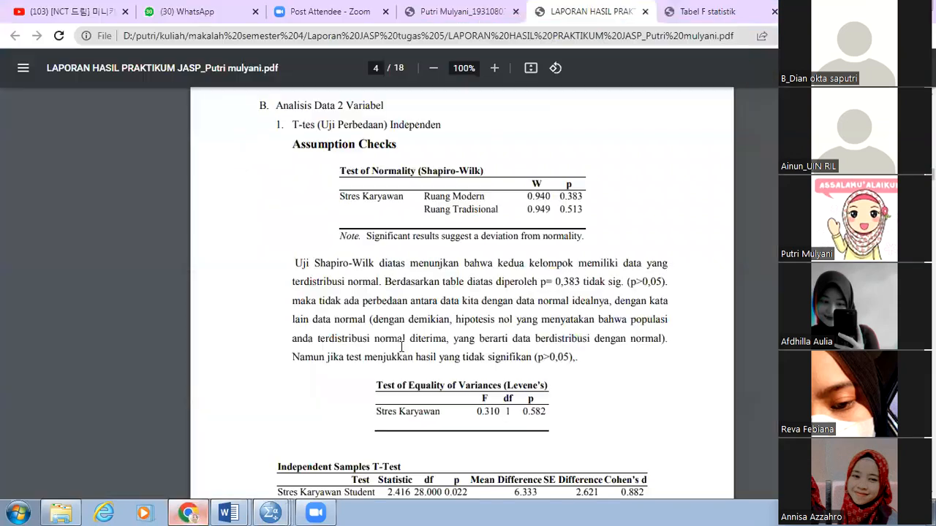
scroll(401, 347, "down", 5)
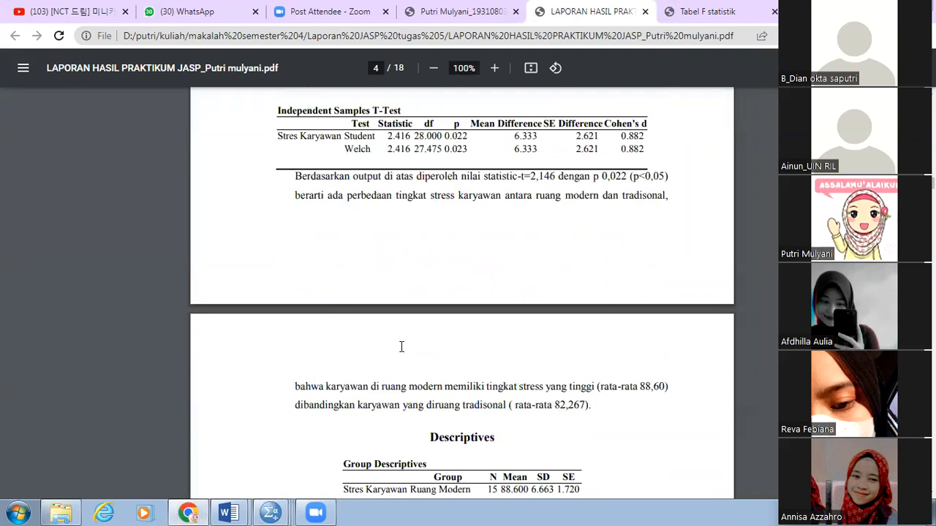
scroll(401, 346, "down", 1)
scroll(401, 346, "down", 5)
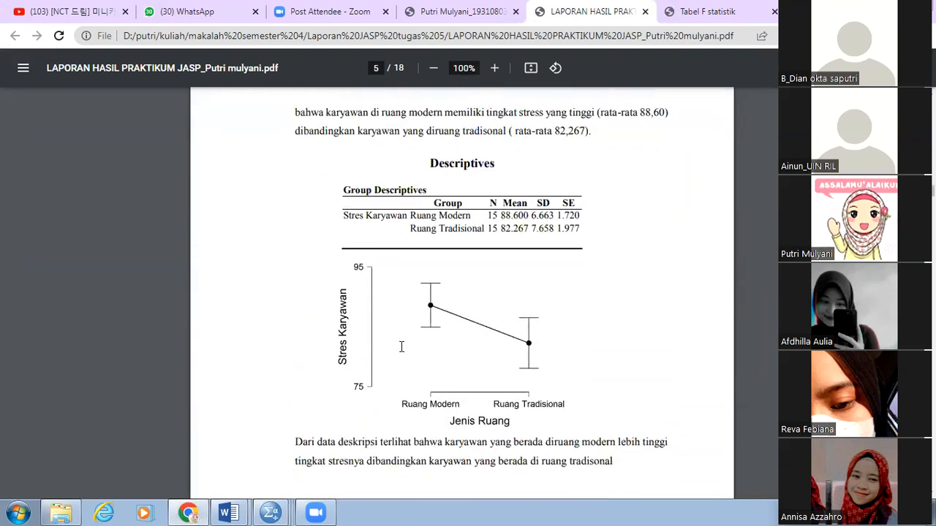
scroll(401, 347, "down", 1)
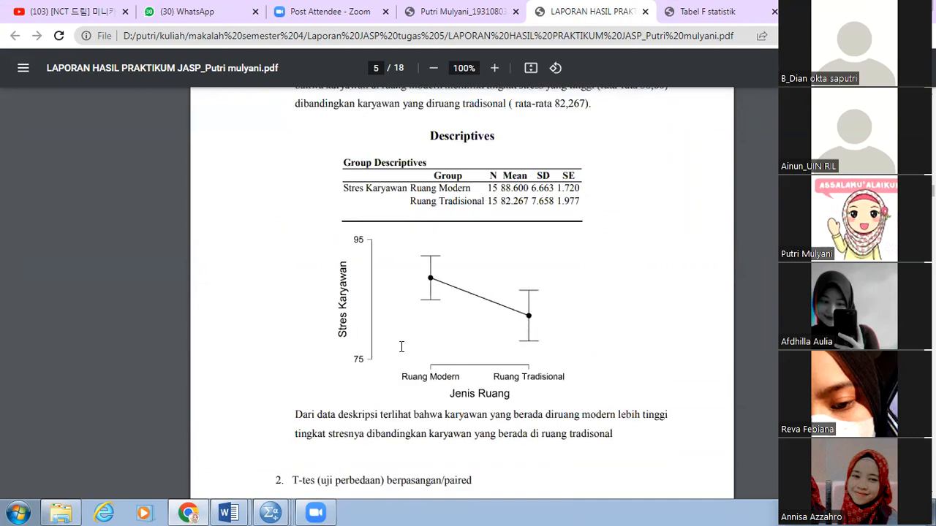
scroll(401, 346, "down", 1)
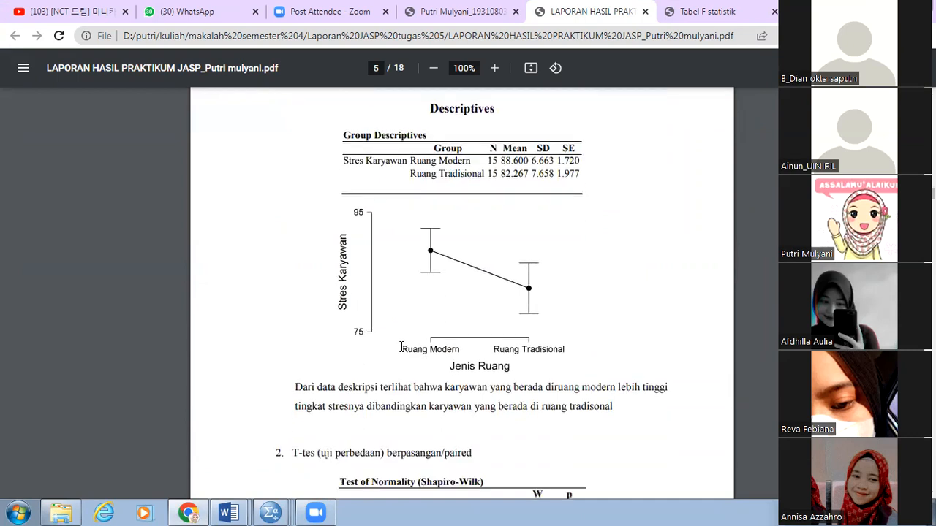